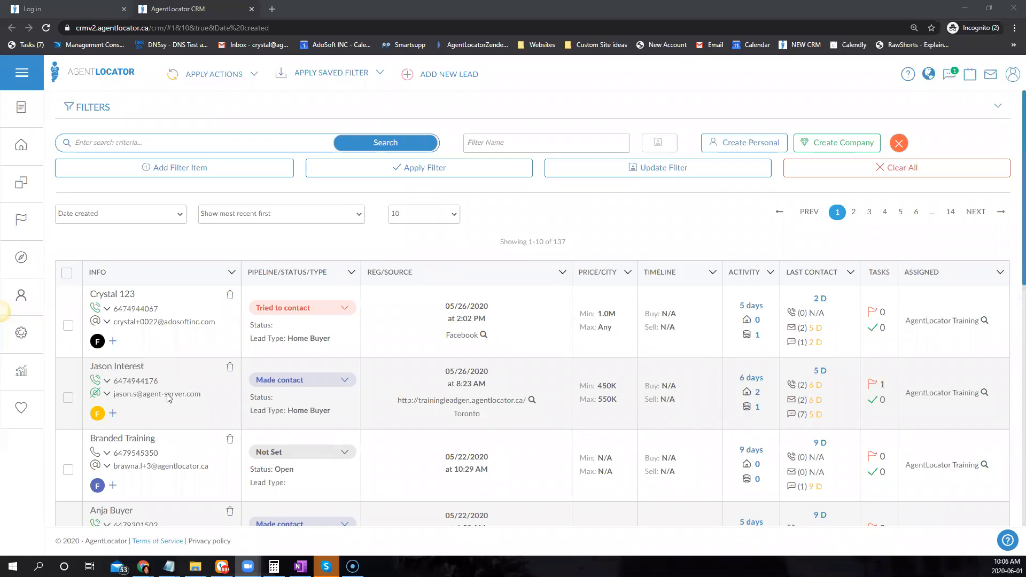
Step: Open the most recent lead's record and look through the e-campaigns available for assignment
mouse_move(31, 224)
left_click(114, 297)
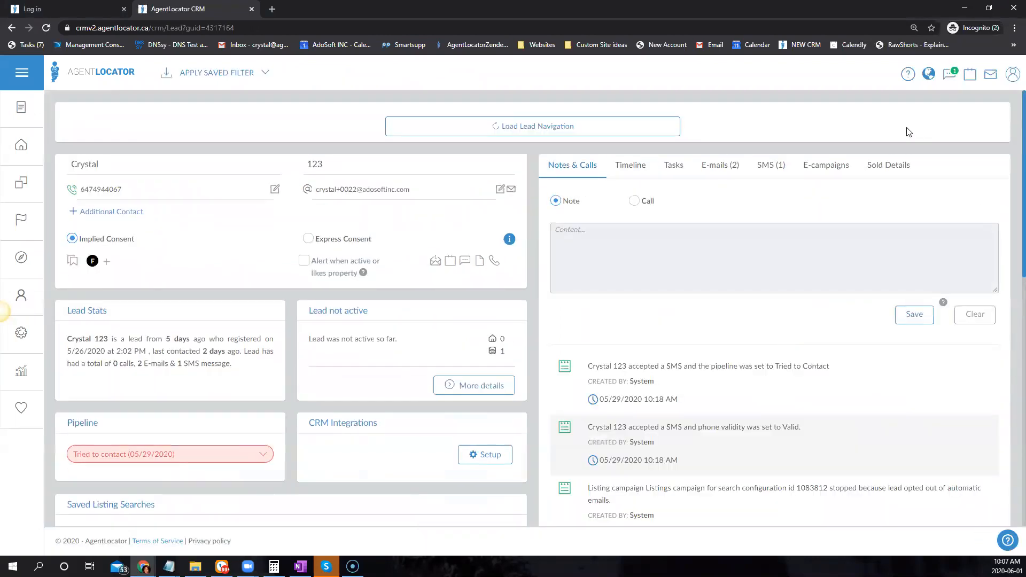
left_click(829, 168)
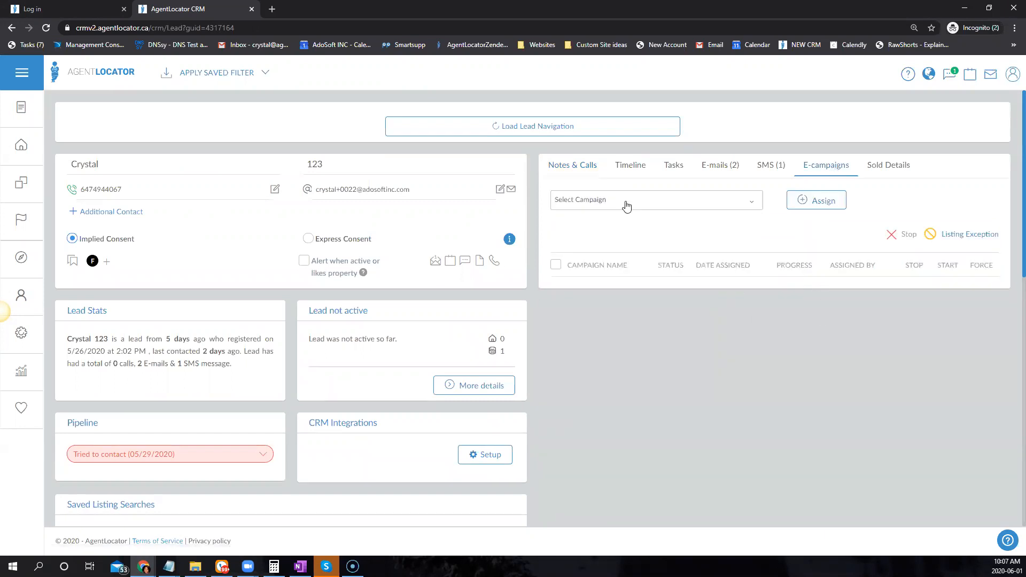
left_click(627, 206)
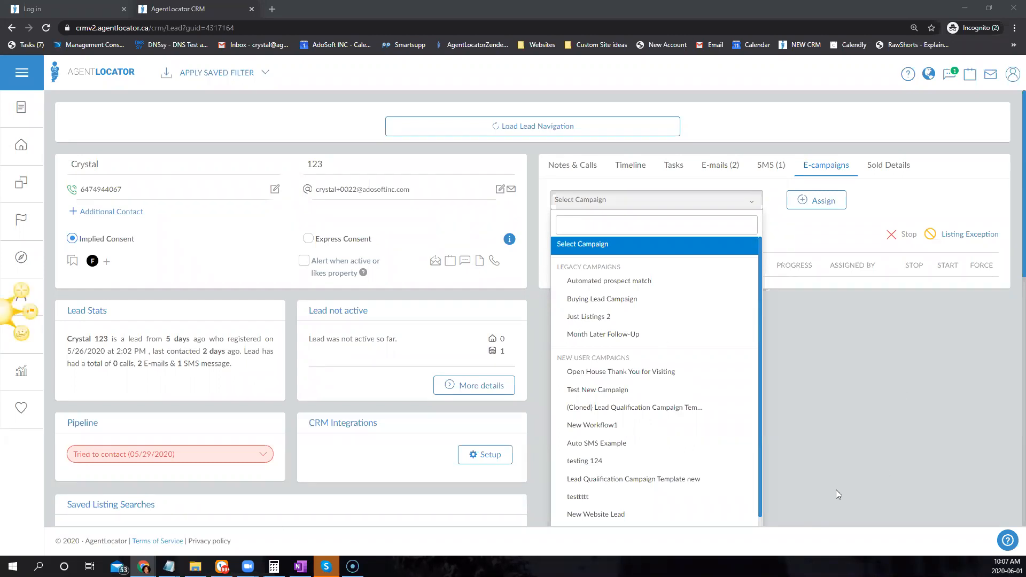
left_click(886, 365)
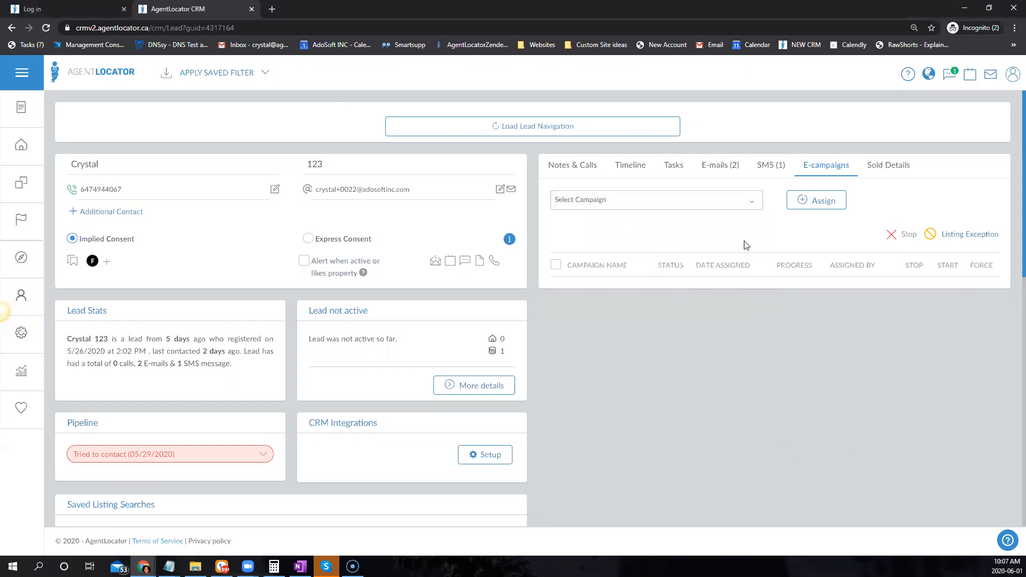
Step: Create a new campaign in the Campaign Template Editor and name it "New Buyer Lead Campaign"
left_click(23, 333)
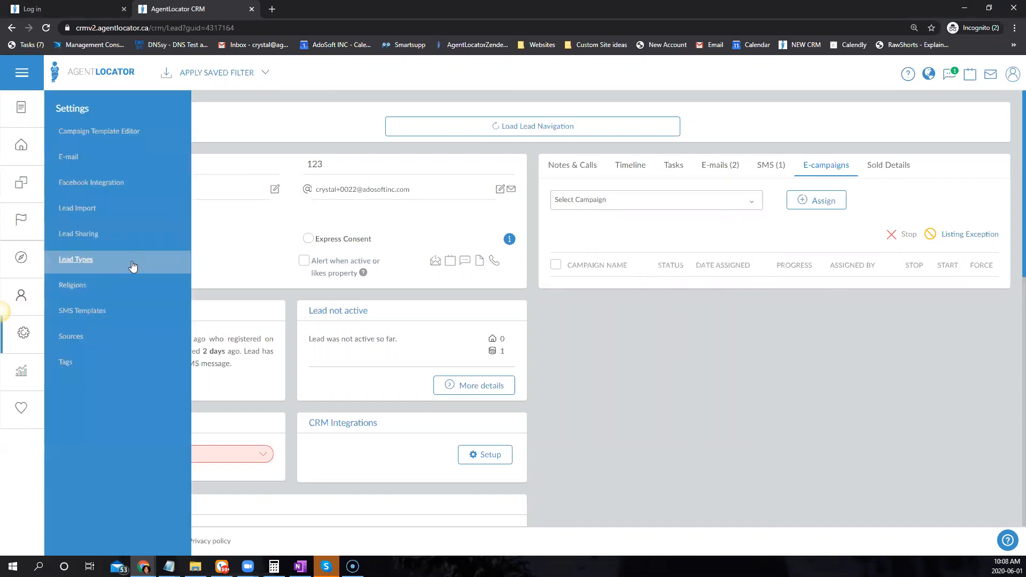
left_click(117, 137)
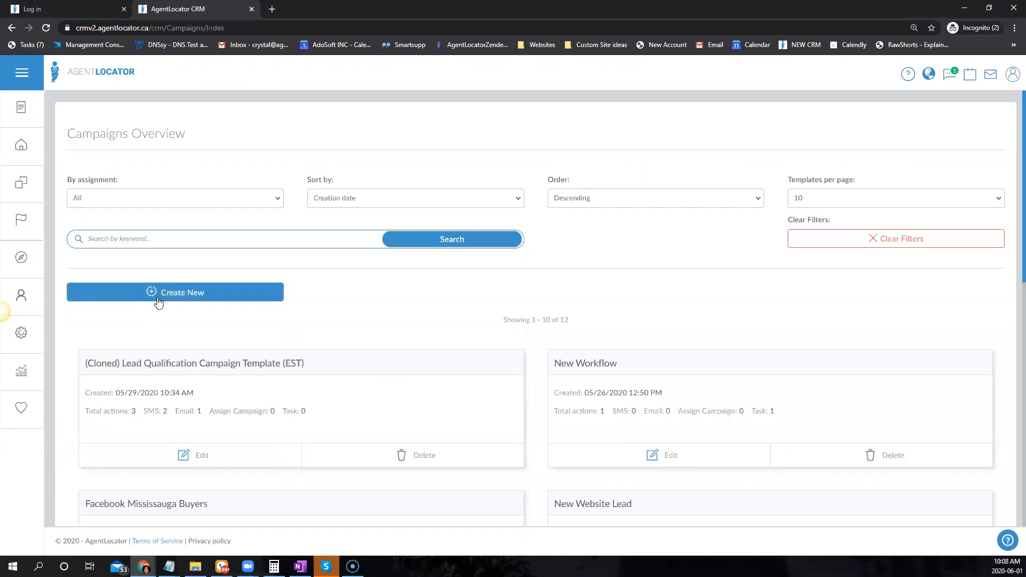
left_click(159, 303)
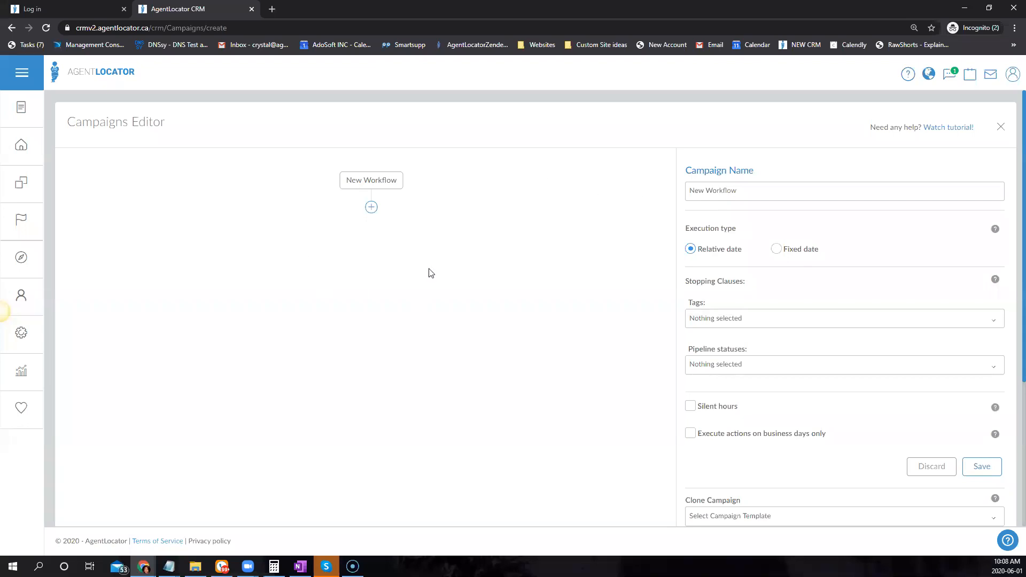
double_click(767, 193)
triple_click(767, 196)
type("New ")
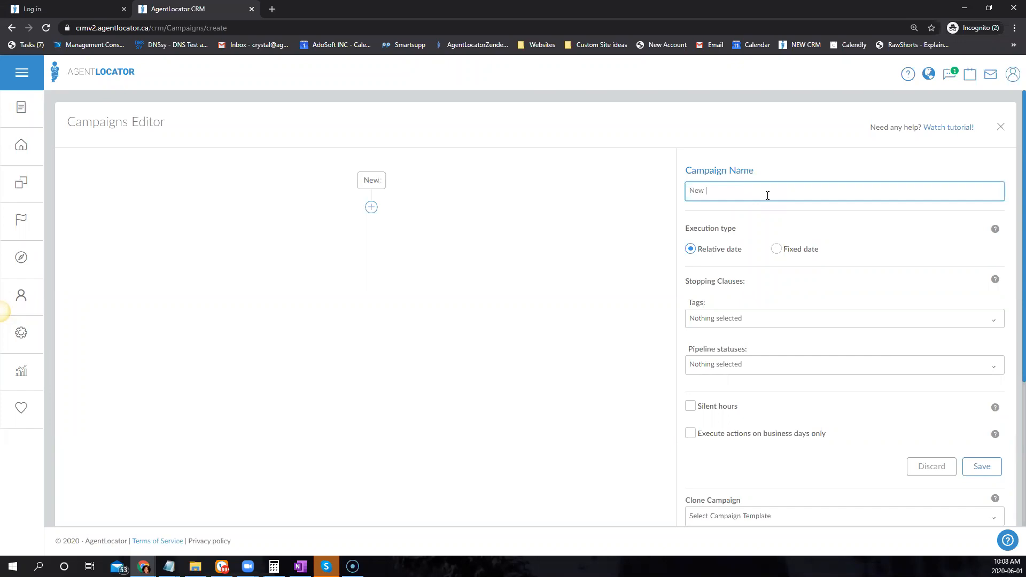
type("Buyer Lead ")
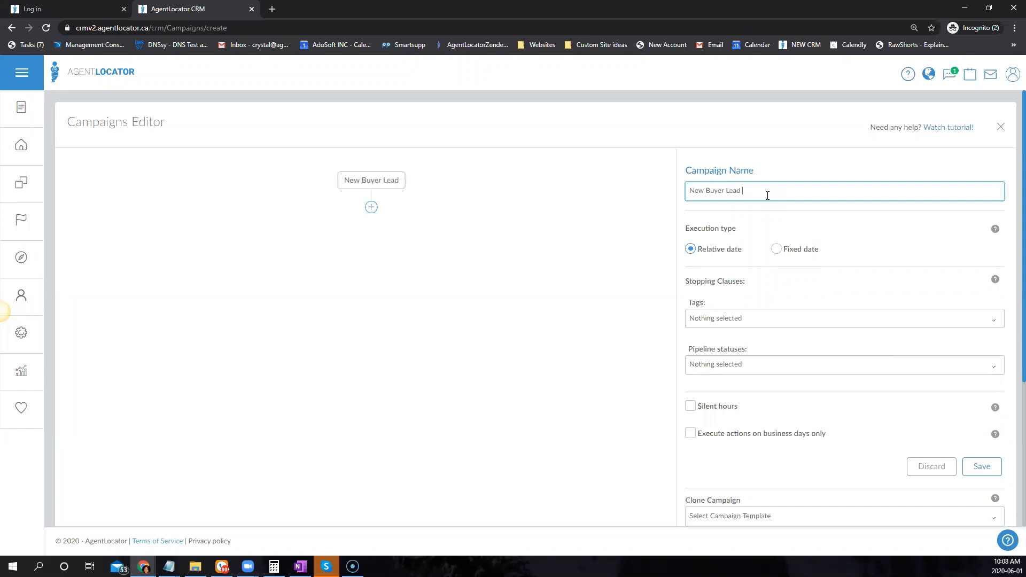
type("Campaign")
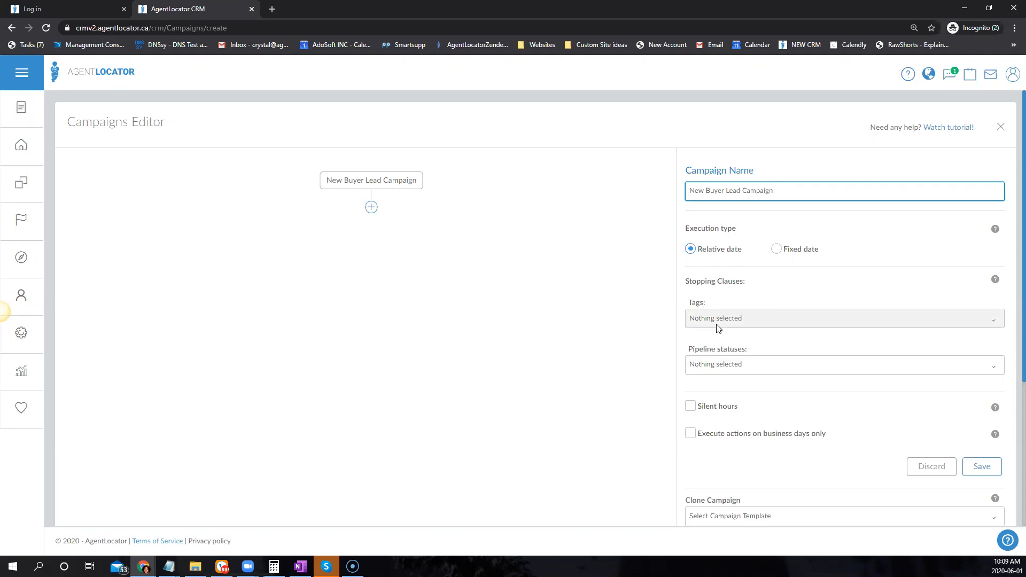
Step: Set the campaign's pipeline status stopping clauses to Sold and Garbage
left_click(727, 365)
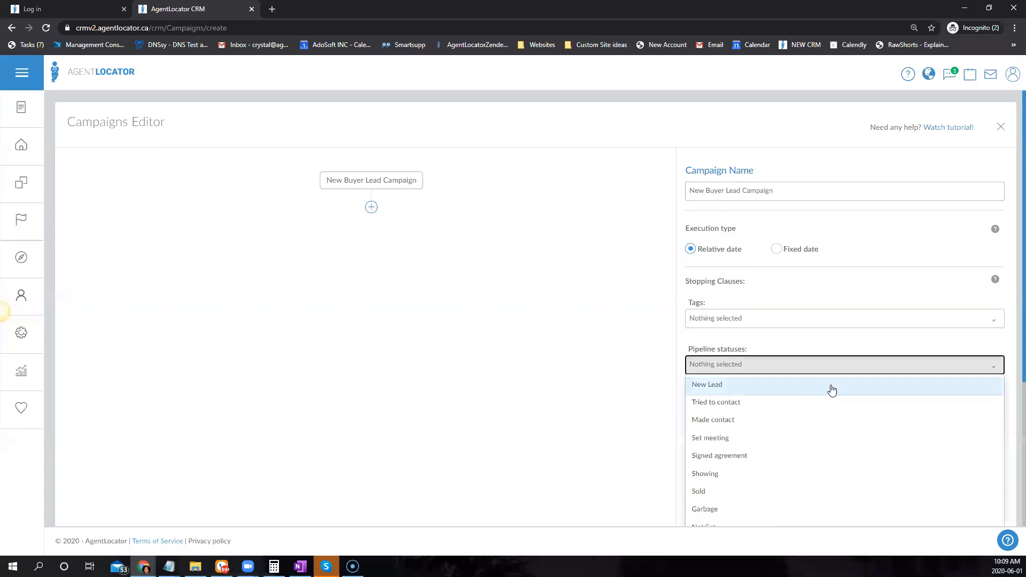
scroll(898, 379, "down", 3)
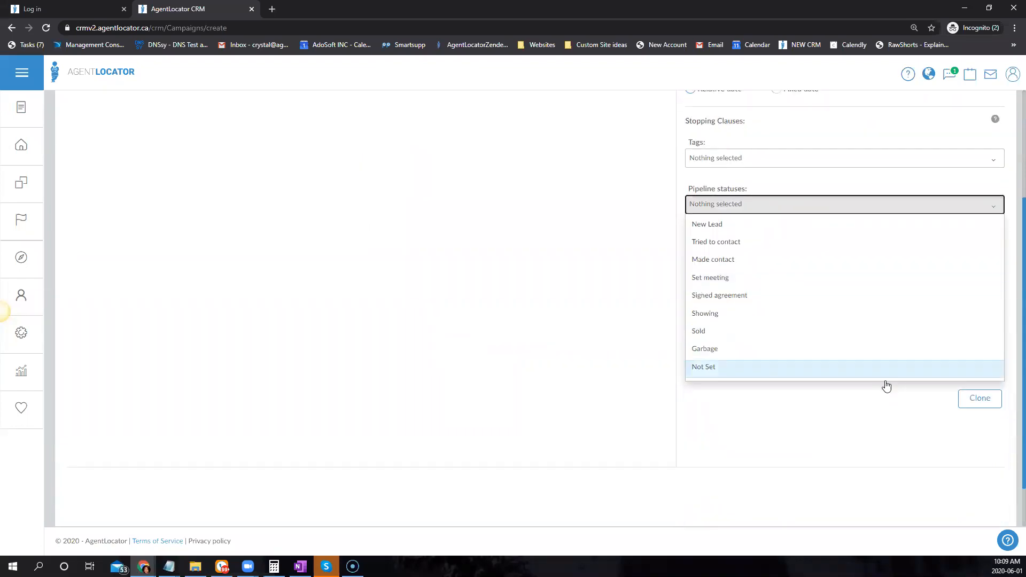
left_click(713, 350)
scroll(598, 360, "up", 3)
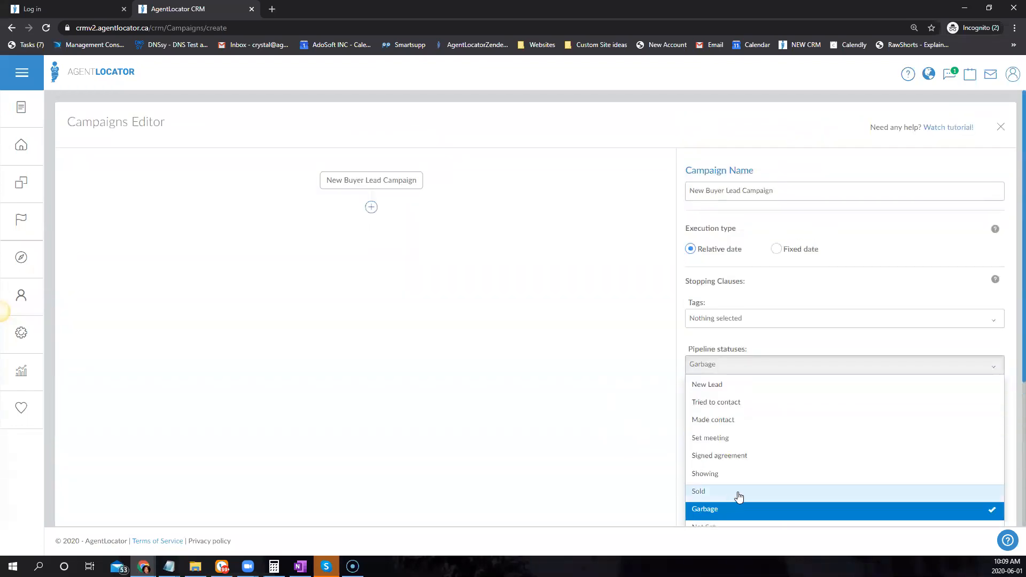
left_click(706, 493)
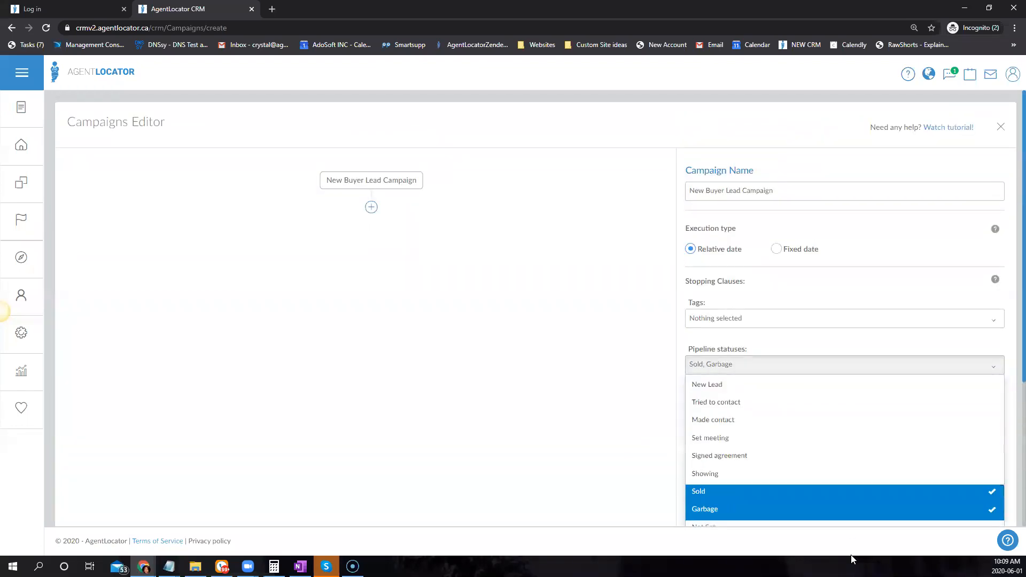
left_click(635, 380)
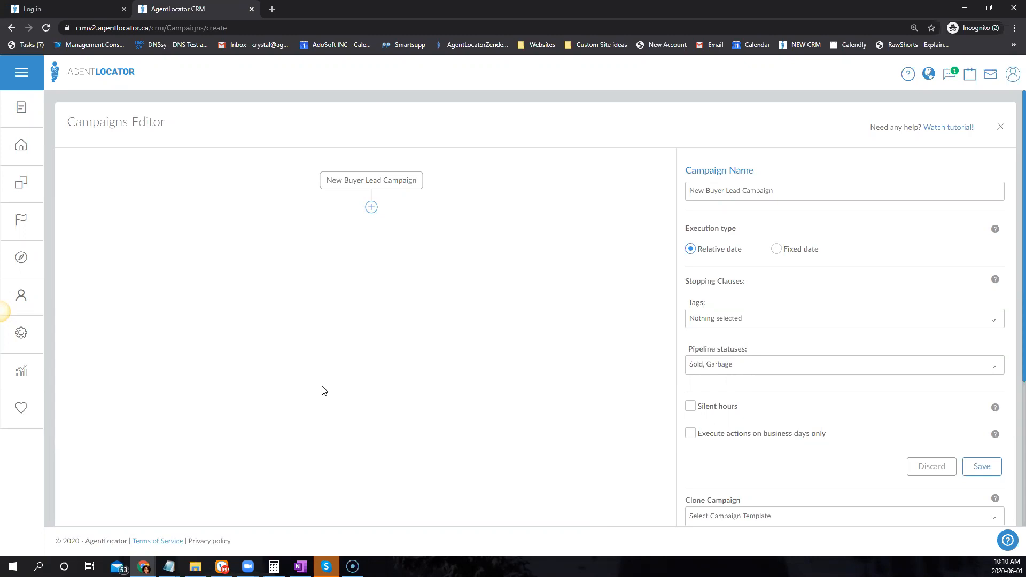
Step: Enable silent hours from 10:15 PM to 8:15 AM and save the campaign
scroll(881, 361, "down", 3)
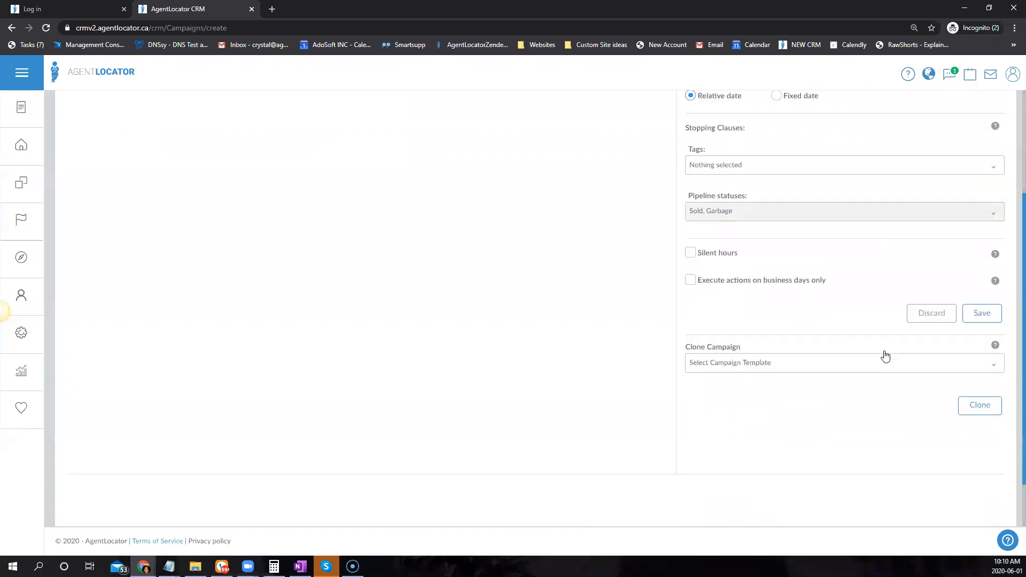
scroll(754, 319, "up", 2)
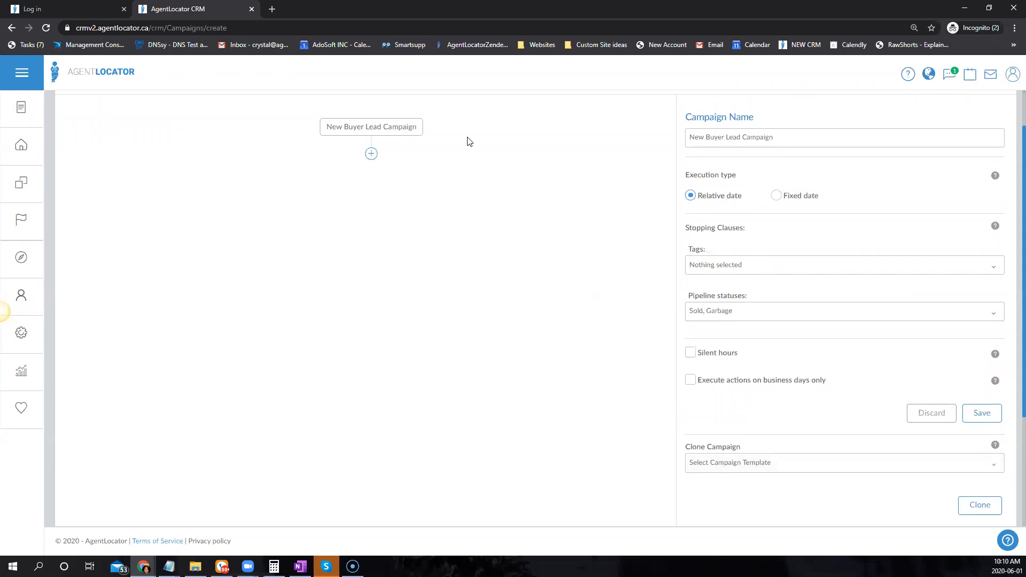
left_click(693, 353)
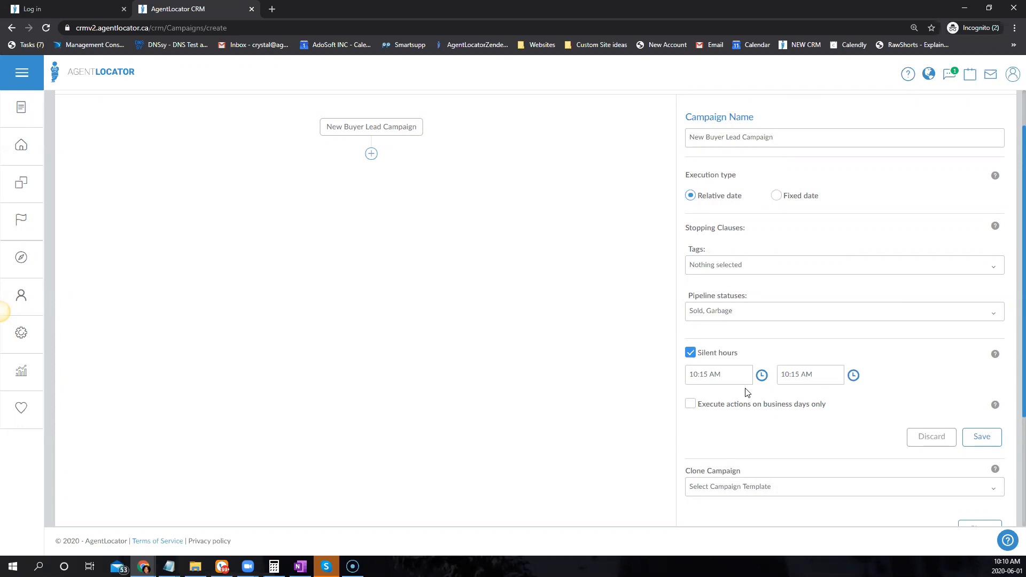
left_click(723, 379)
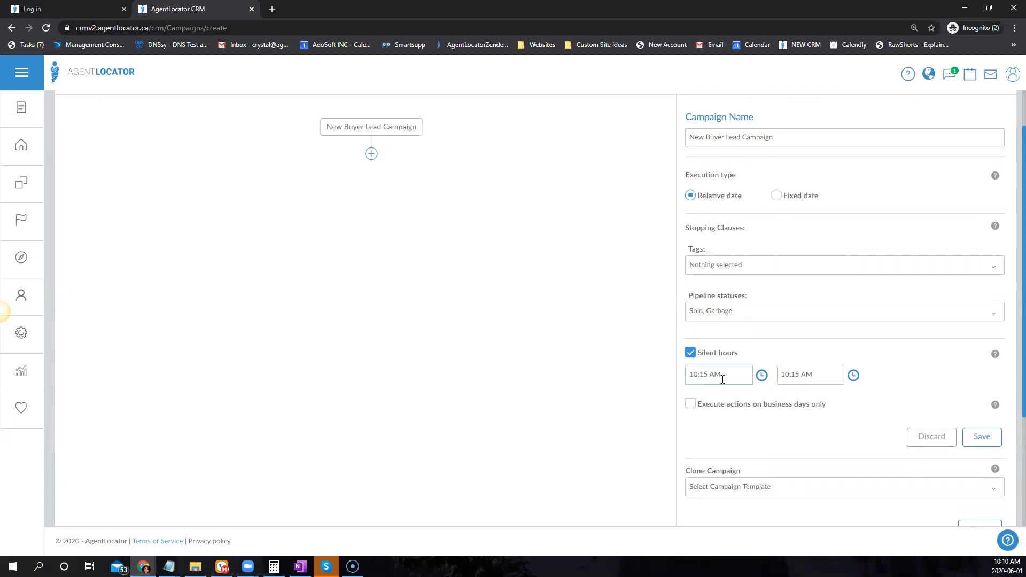
left_click(761, 376)
left_click(764, 347)
left_click(854, 375)
left_click(792, 348)
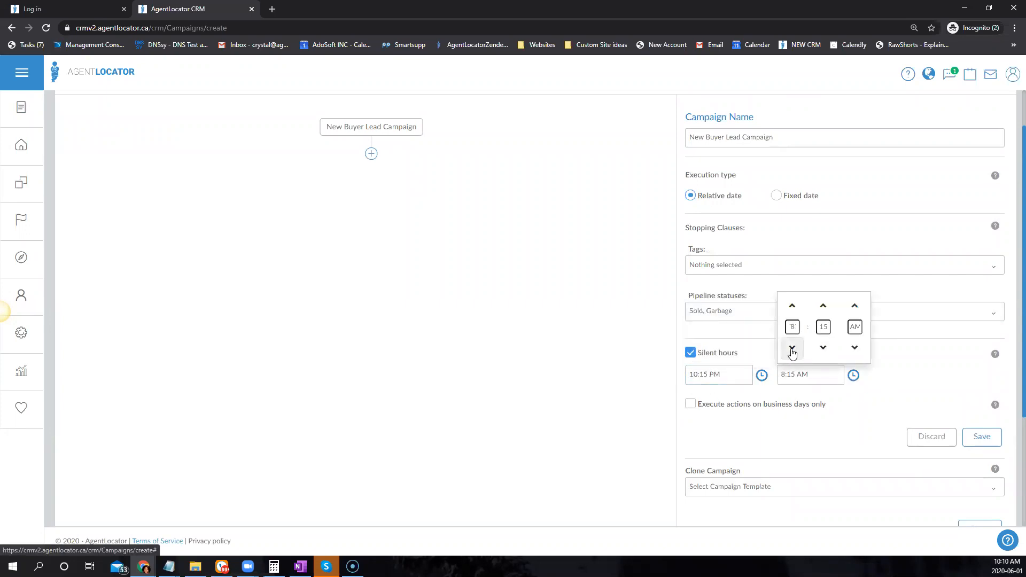
left_click(904, 374)
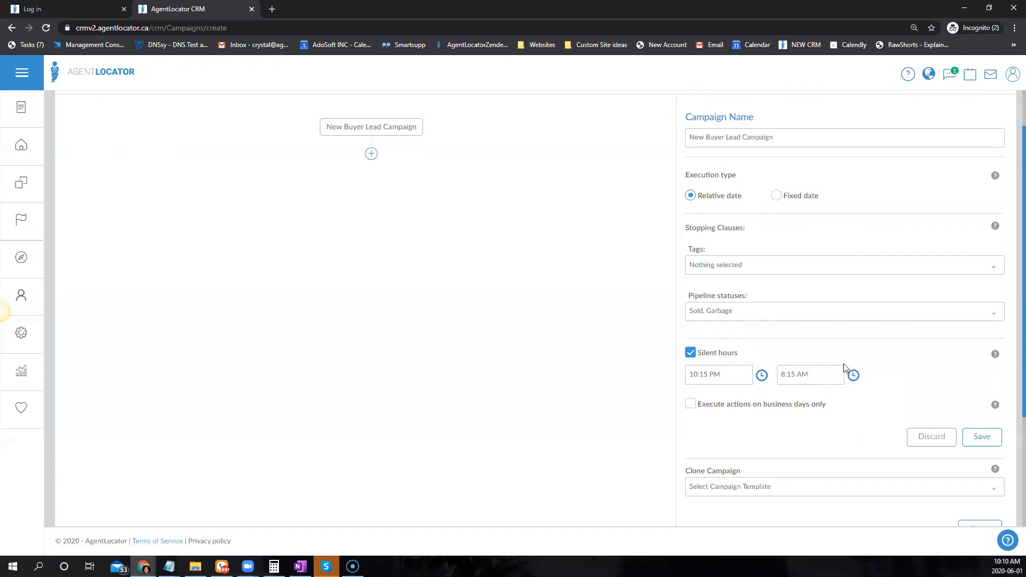
left_click(745, 369)
left_click(970, 437)
left_click(983, 438)
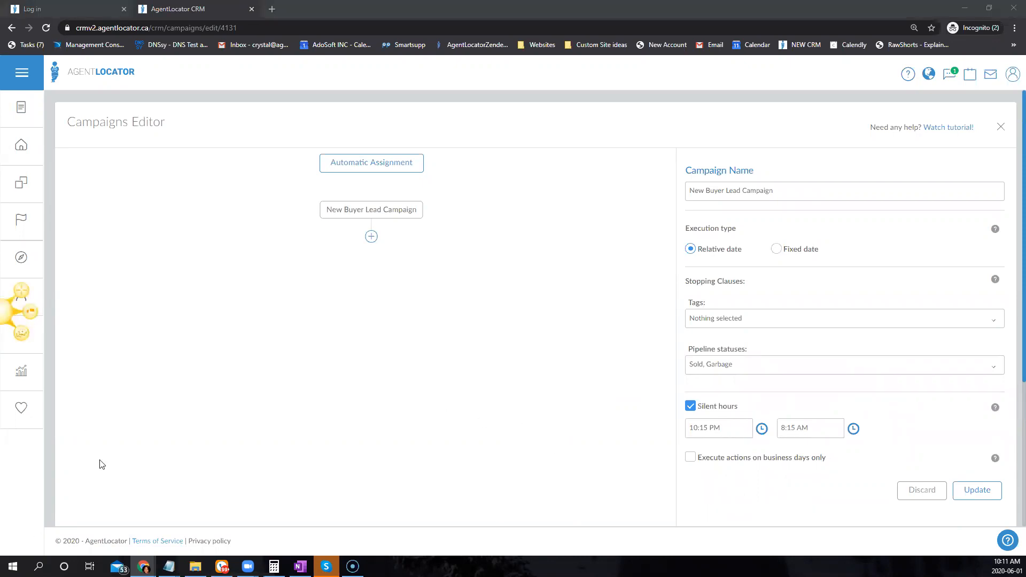
Step: Add an e-mail action to the campaign workflow using the "Buyers - Email 1" template from the Default Buyers Campaign group
left_click(372, 238)
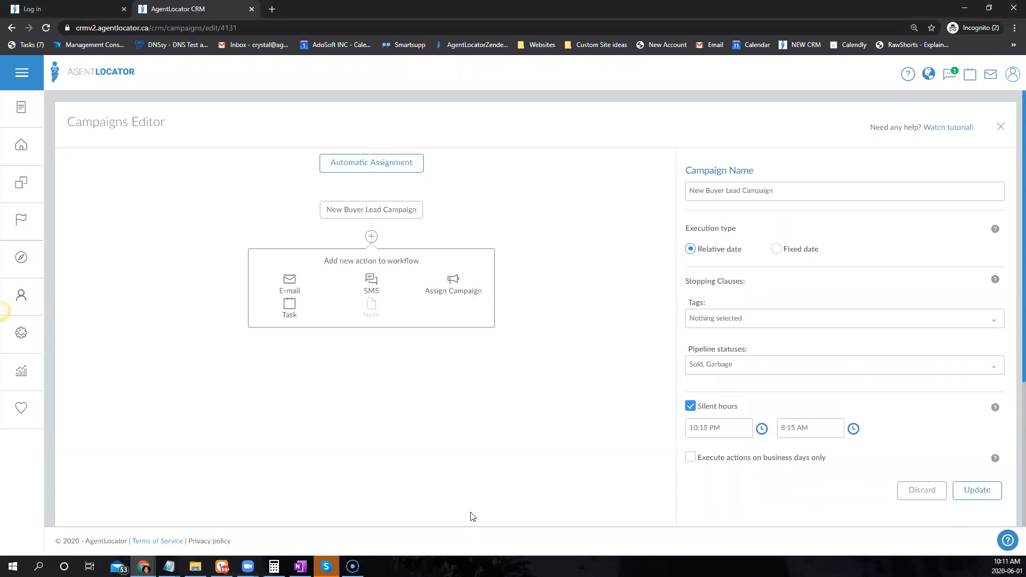
left_click(290, 286)
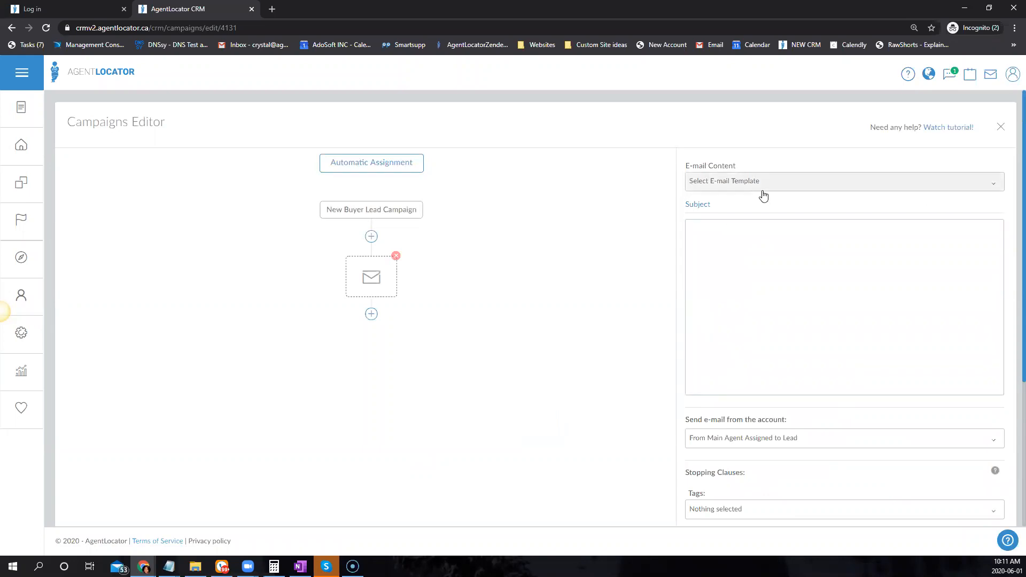
left_click(21, 338)
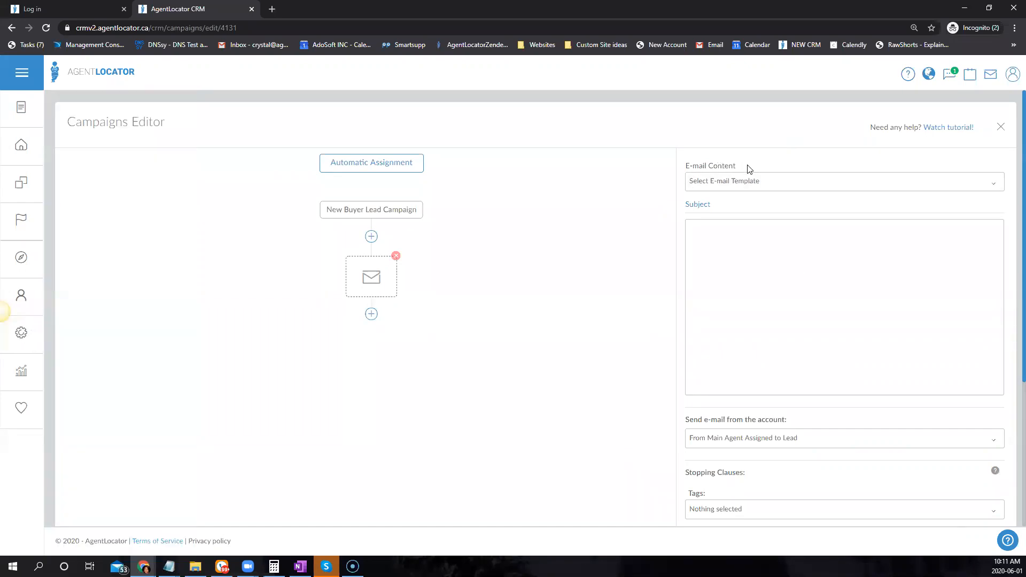
left_click(756, 182)
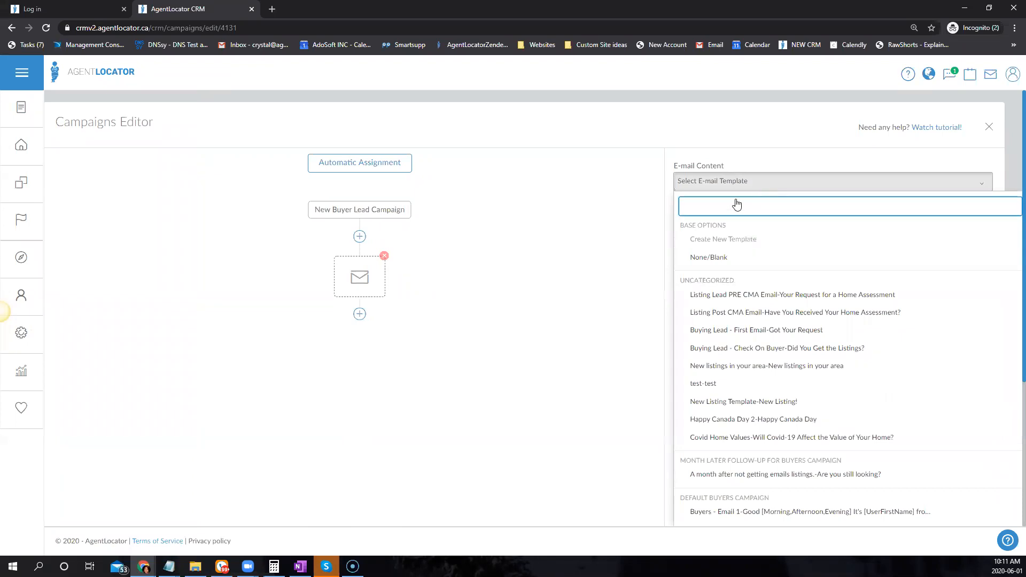
scroll(784, 327, "down", 2)
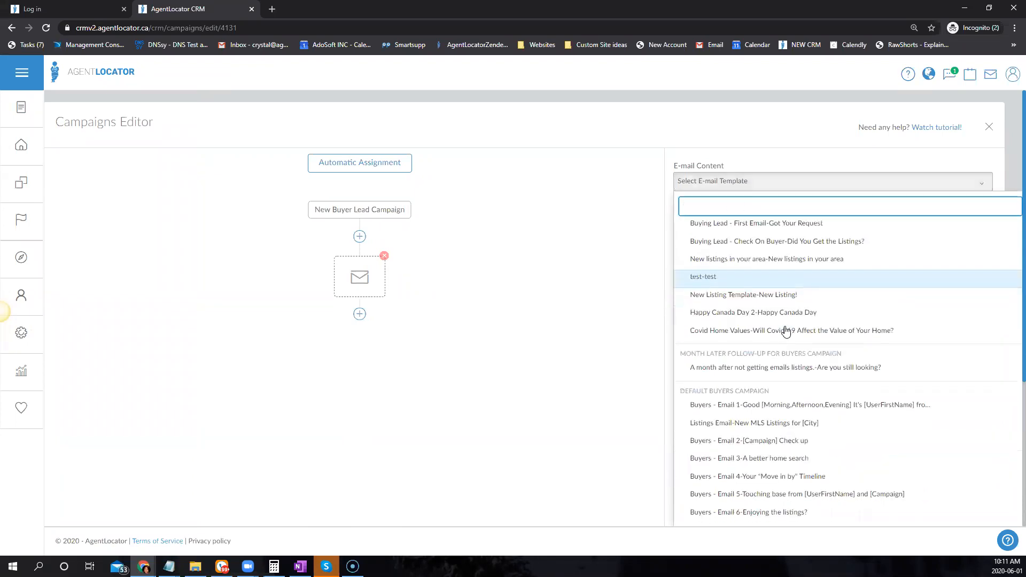
scroll(745, 355, "down", 2)
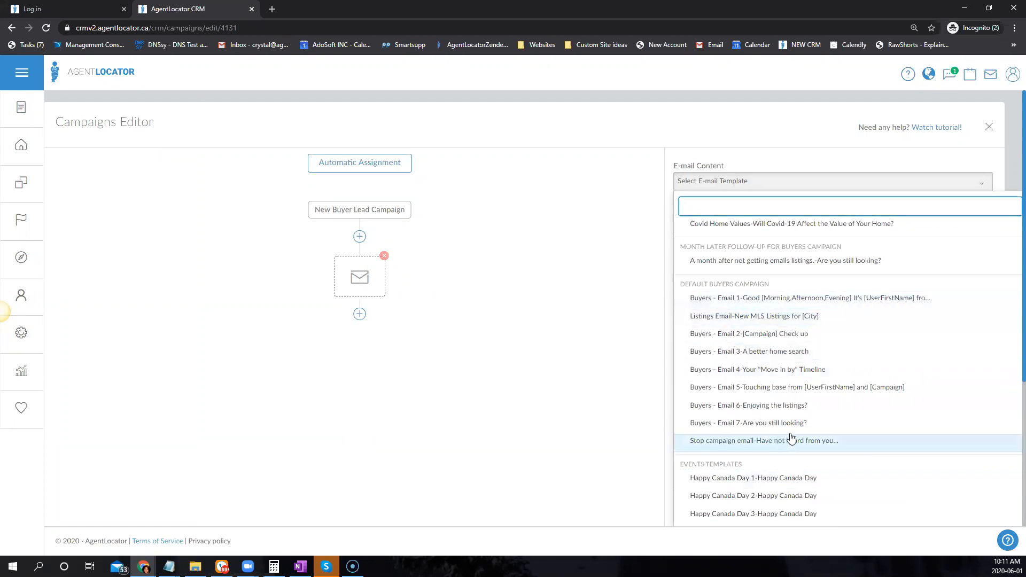
left_click(729, 303)
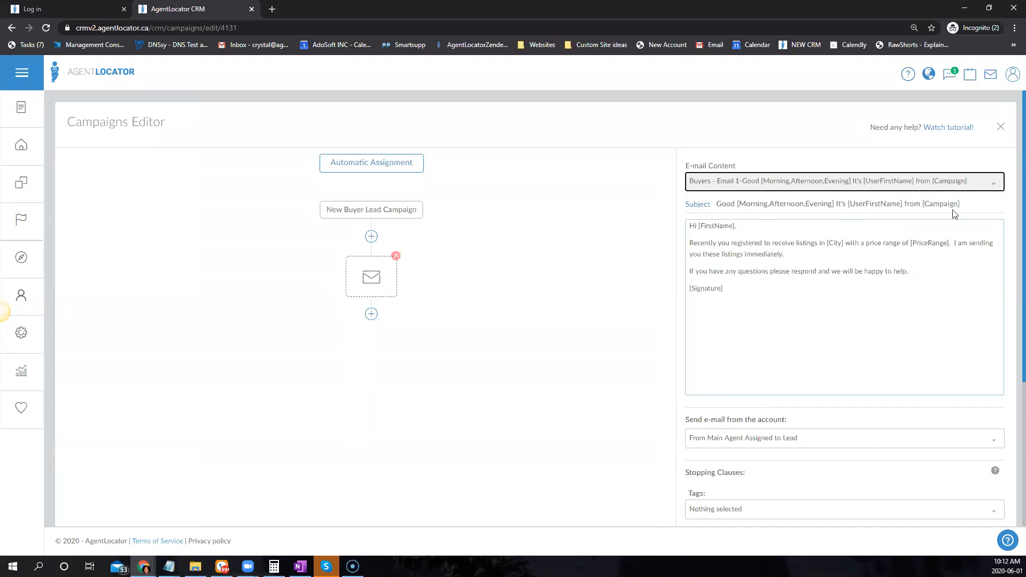
Step: Review the e-mail action's subject placeholder, sender account choices, and stopping clause and delay settings
left_click_drag(924, 205, 974, 211)
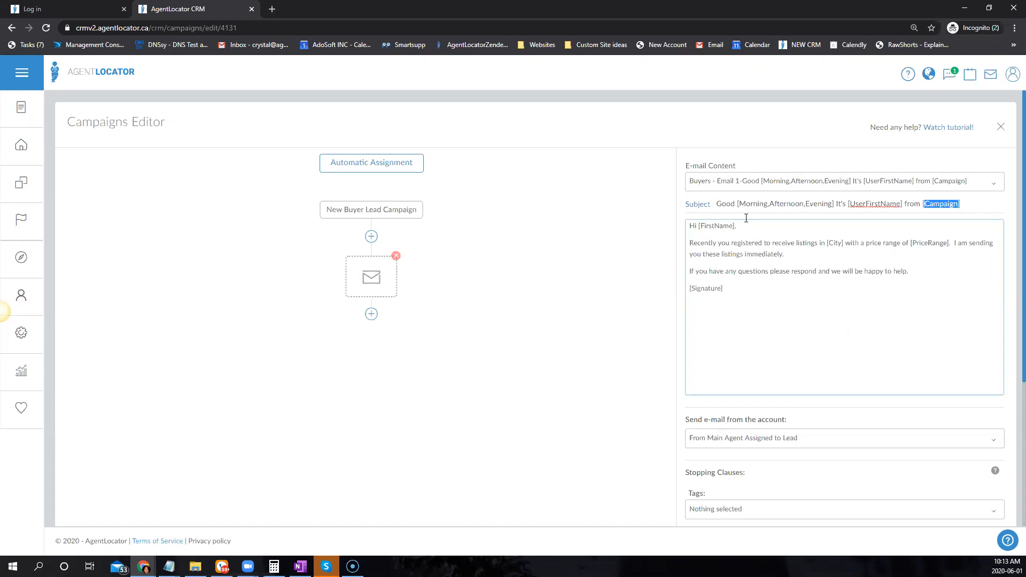
scroll(875, 312, "down", 4)
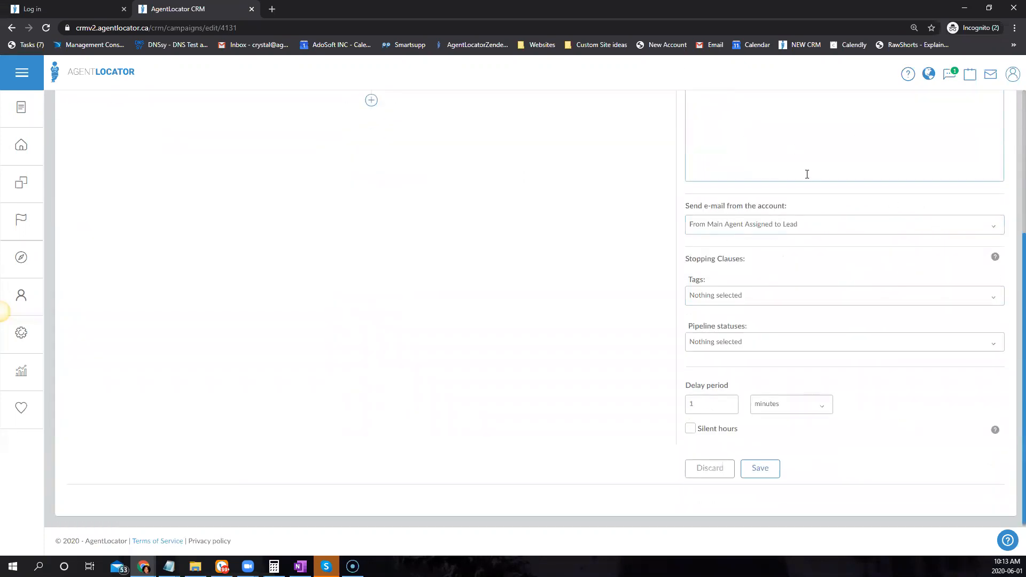
scroll(807, 174, "up", 2)
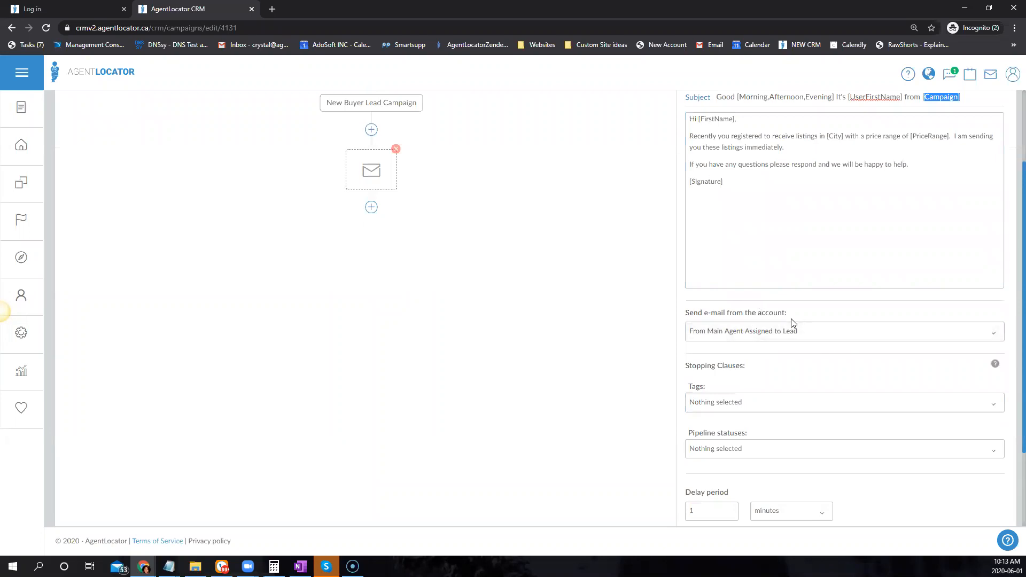
left_click(757, 341)
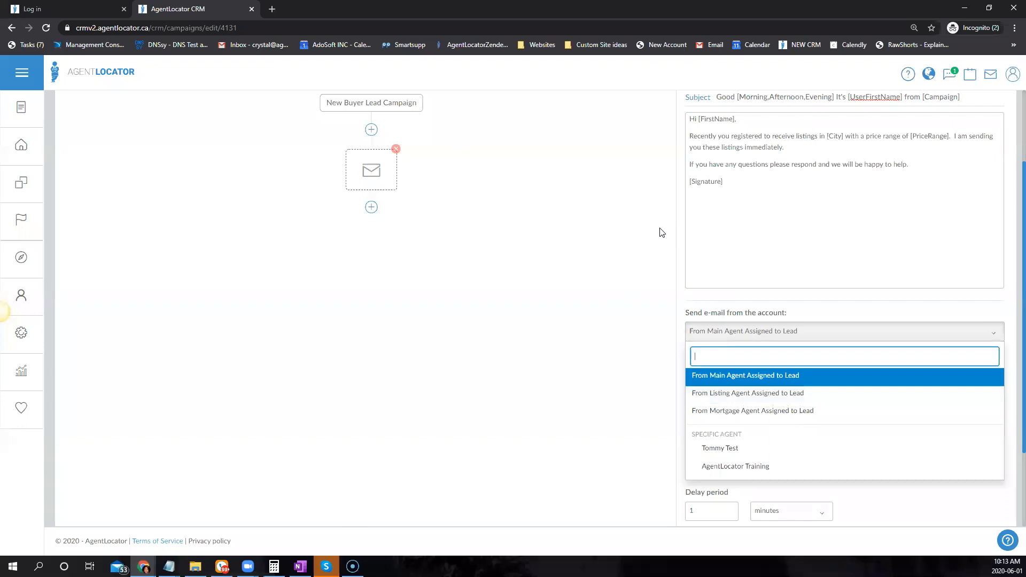
left_click(836, 257)
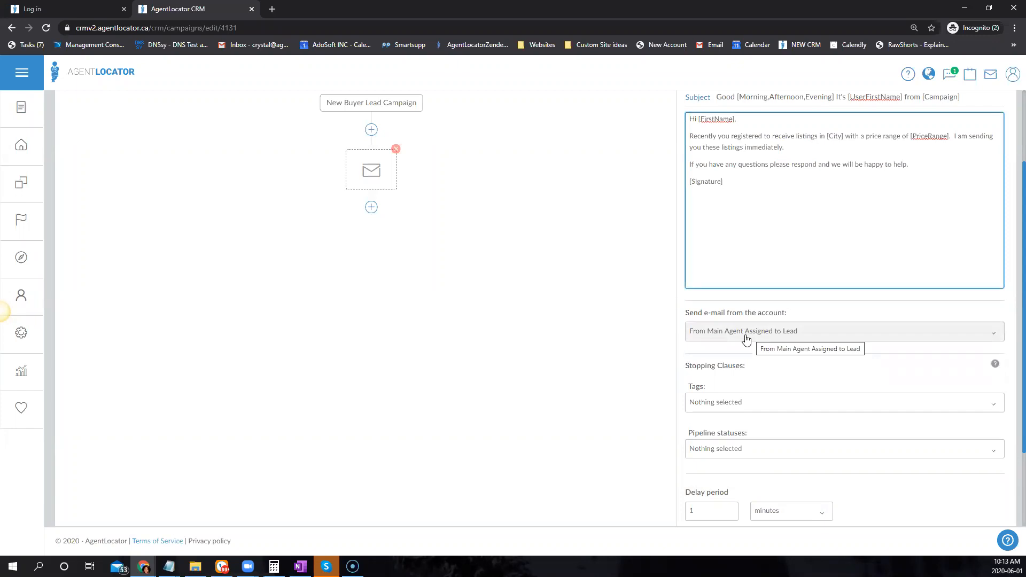
scroll(765, 270, "down", 2)
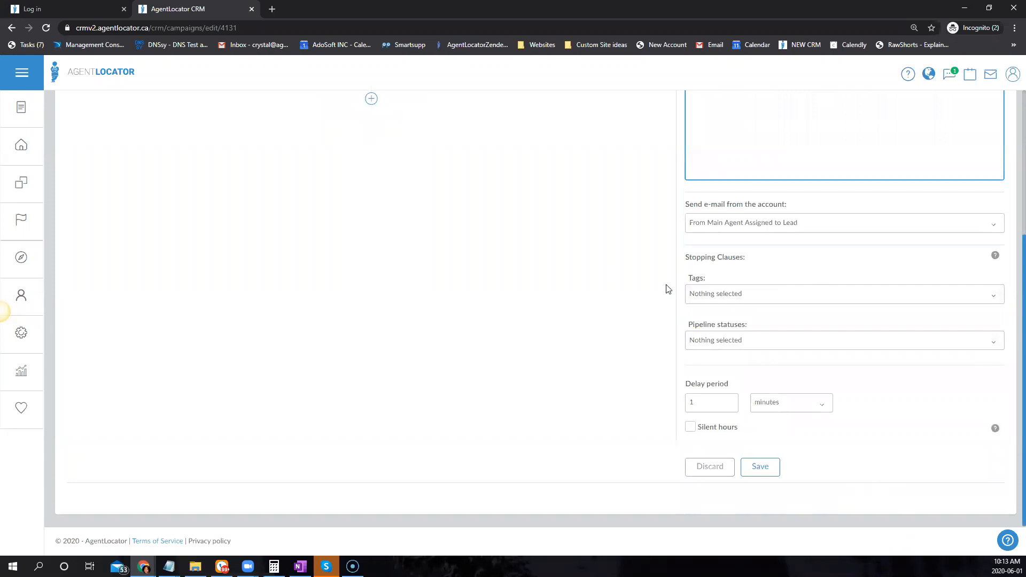
Step: Add Tried to contact as a pipeline status stopping clause for the first e-mail action
scroll(596, 358, "up", 2)
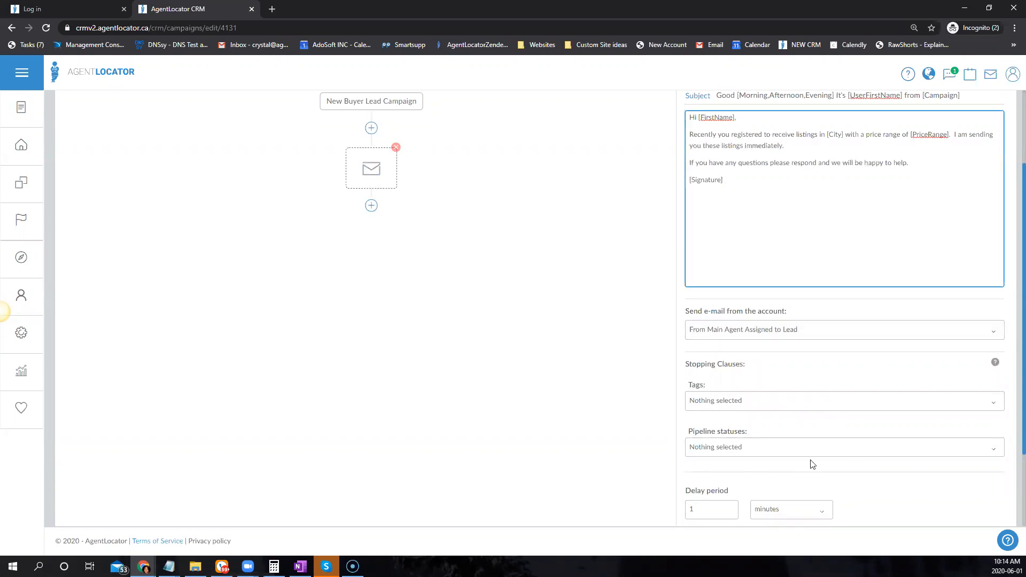
left_click(789, 452)
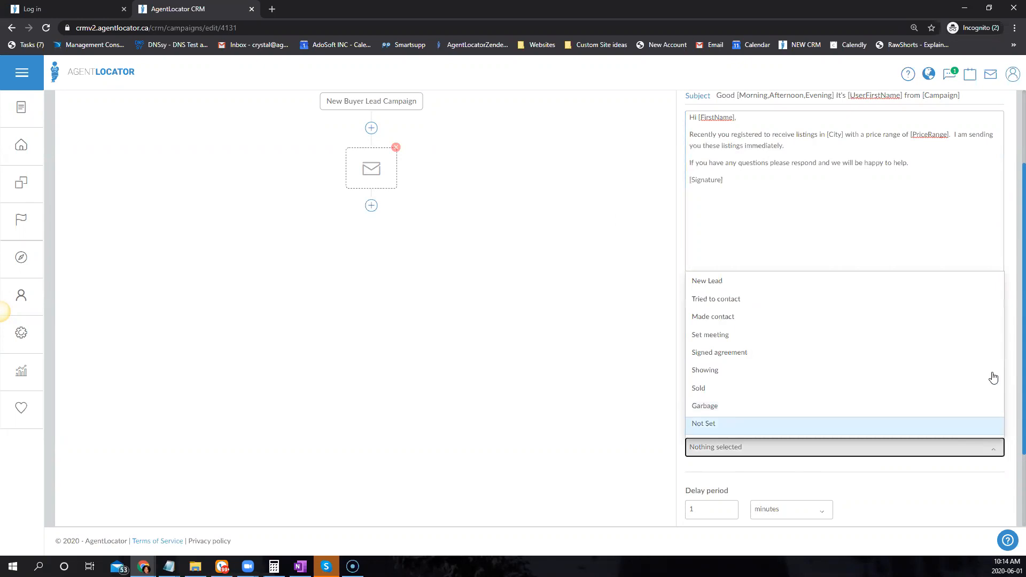
left_click(778, 300)
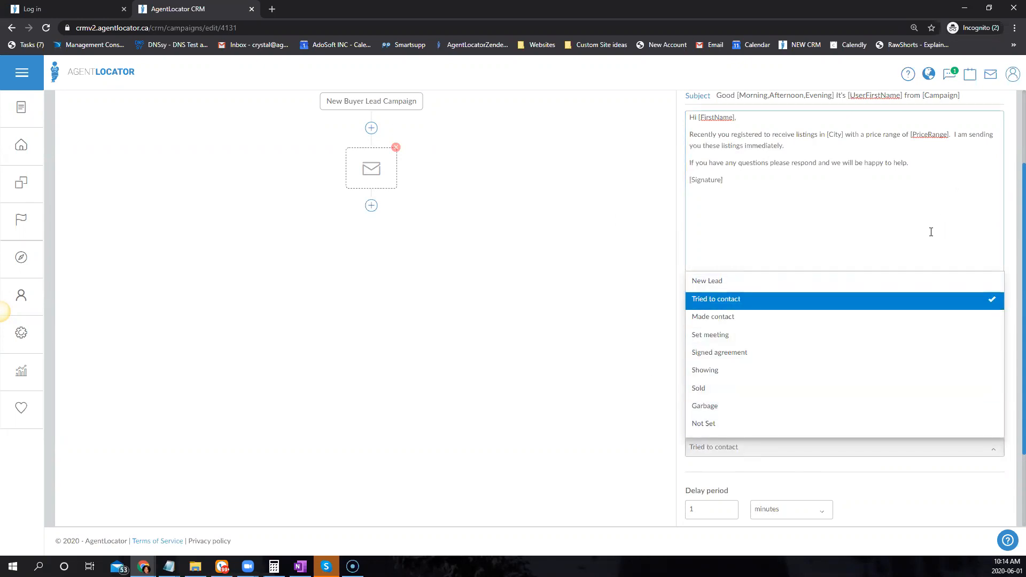
left_click(749, 215)
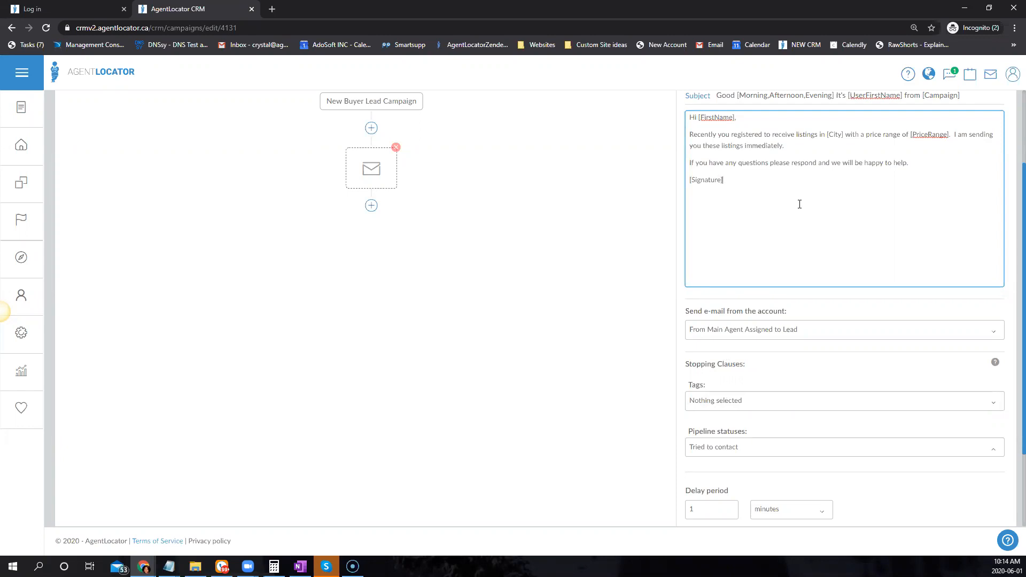
Step: Set the first e-mail action's delay period to 7 minutes
scroll(895, 245, "down", 2)
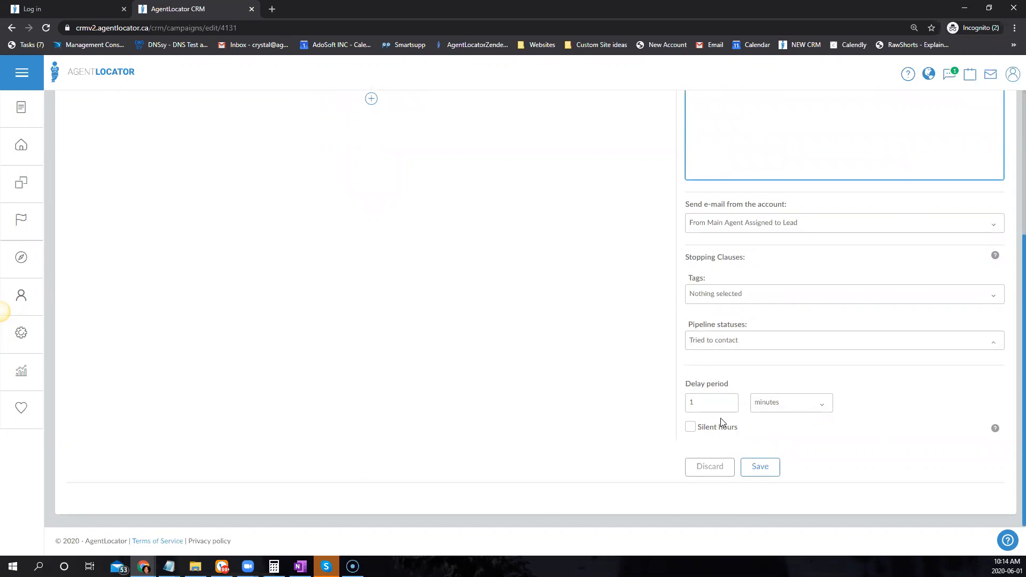
scroll(567, 310, "up", 1)
right_click(567, 308)
left_click(490, 274)
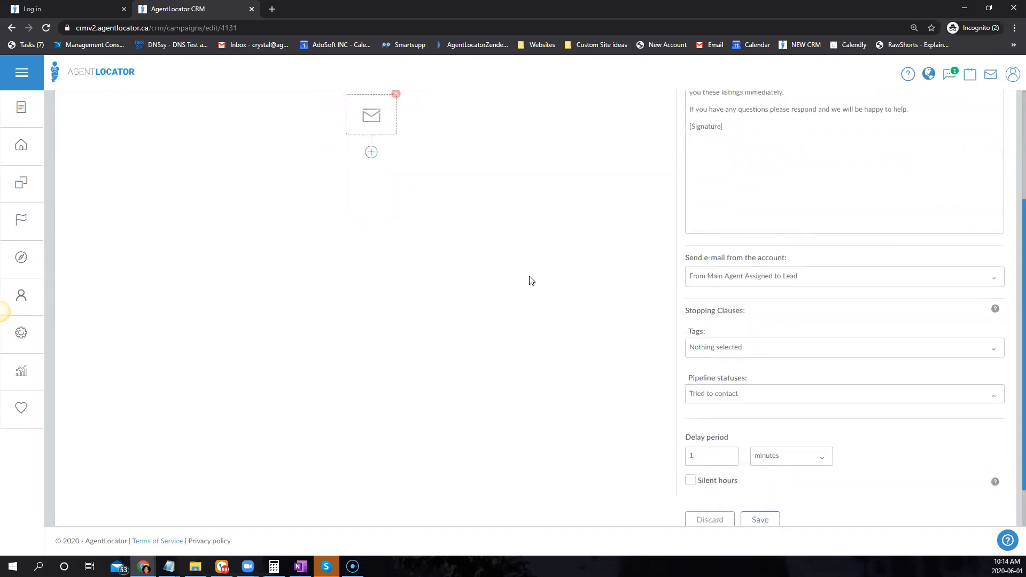
scroll(531, 278, "up", 3)
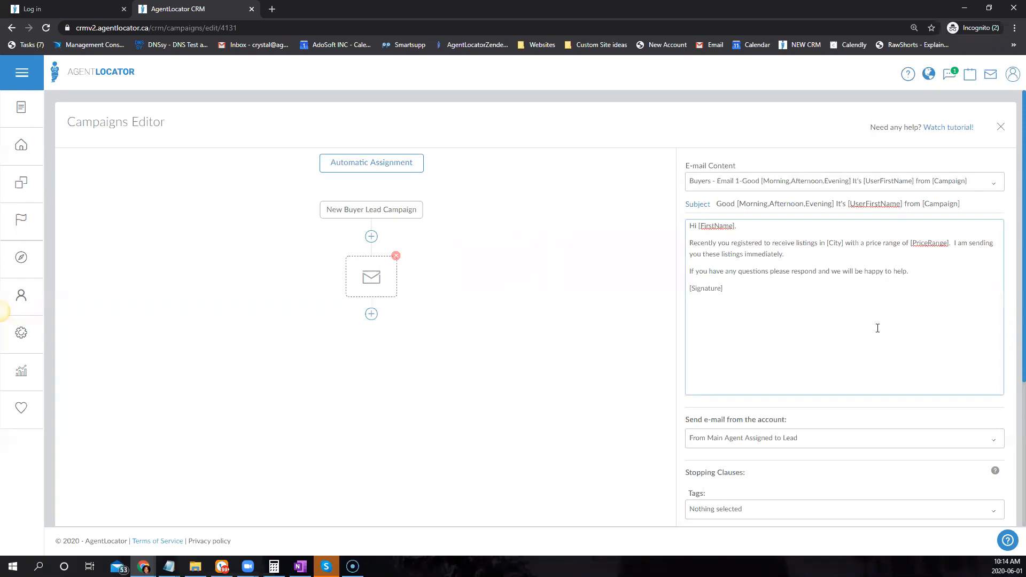
scroll(808, 328, "down", 5)
left_click(730, 399)
left_click(730, 400)
left_click(730, 399)
left_click(730, 400)
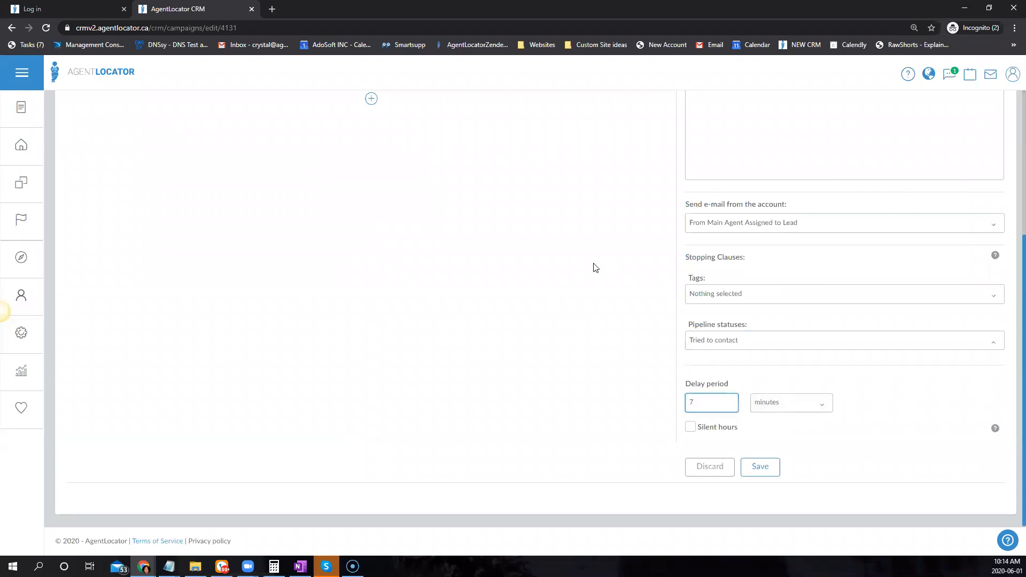
scroll(428, 262, "up", 3)
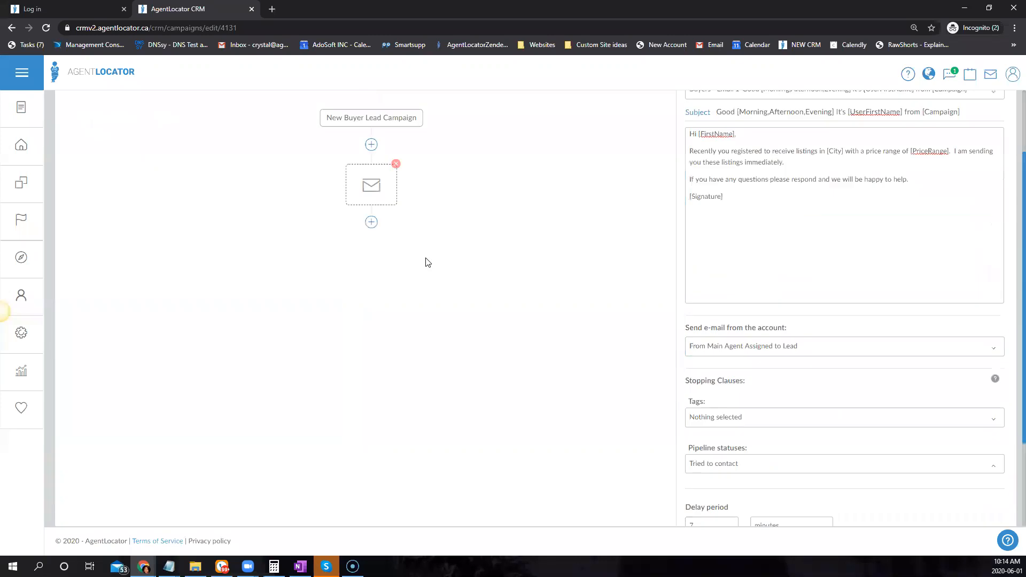
scroll(428, 261, "up", 2)
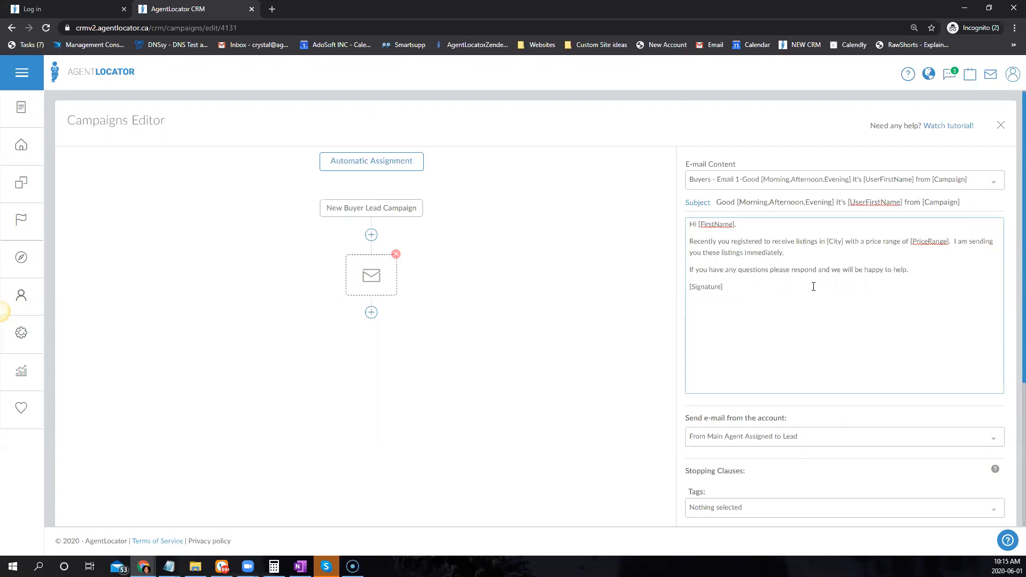
Step: Add Made contact to the first e-mail action's pipeline status stopping clauses and save the action
scroll(814, 287, "down", 2)
scroll(814, 287, "down", 2)
left_click(716, 341)
left_click(713, 396)
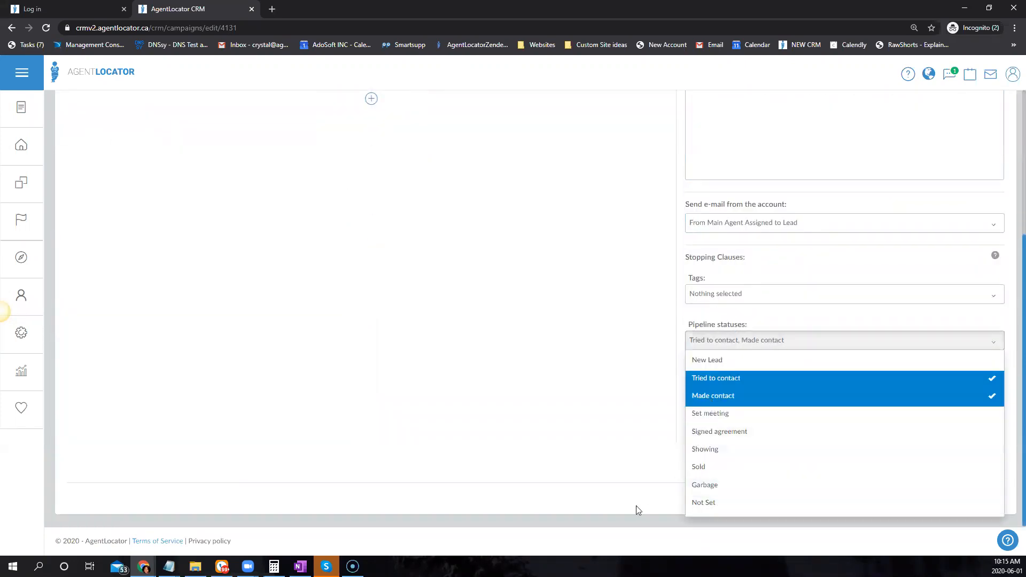
left_click(634, 374)
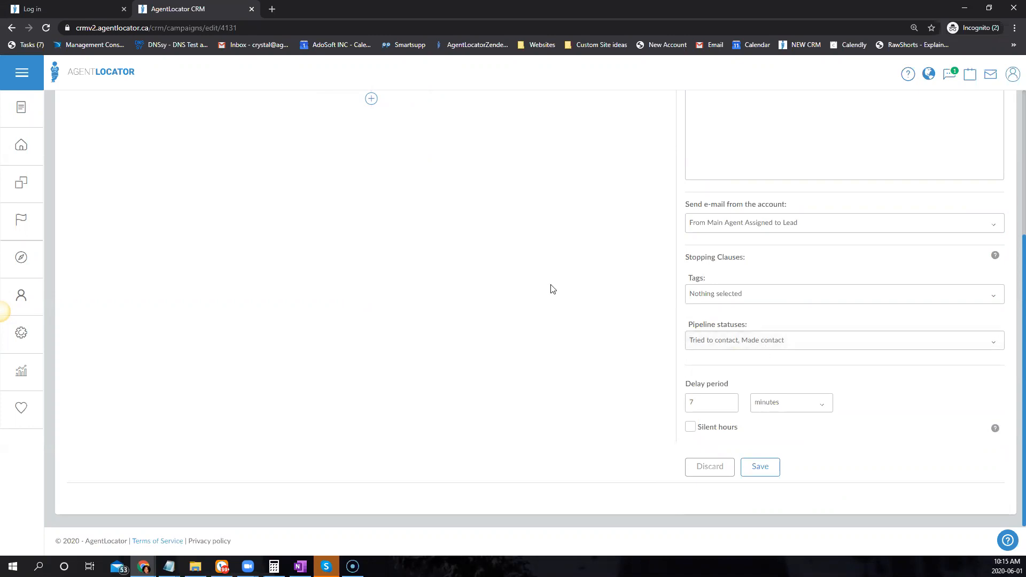
scroll(921, 224, "up", 3)
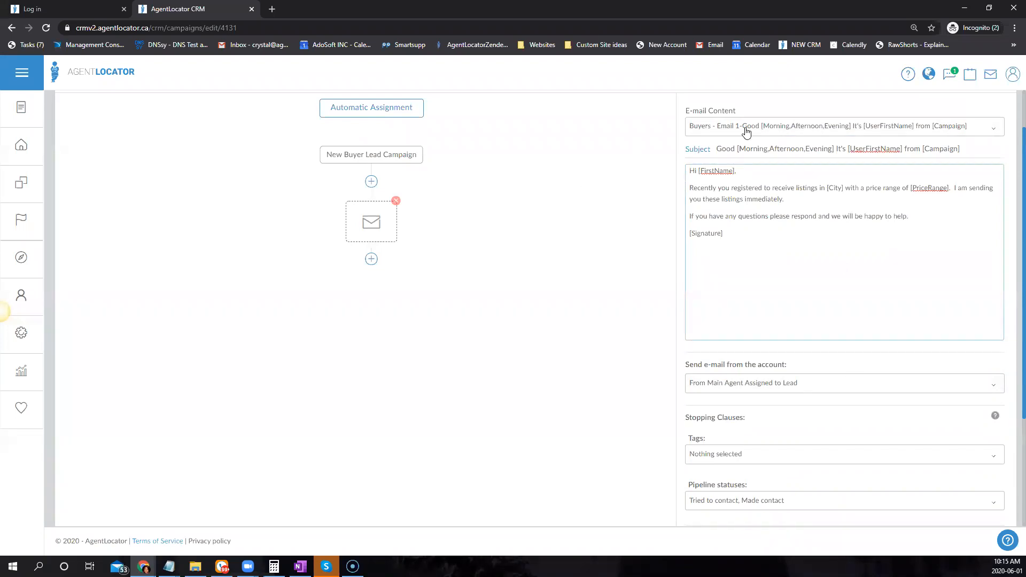
scroll(802, 264, "down", 3)
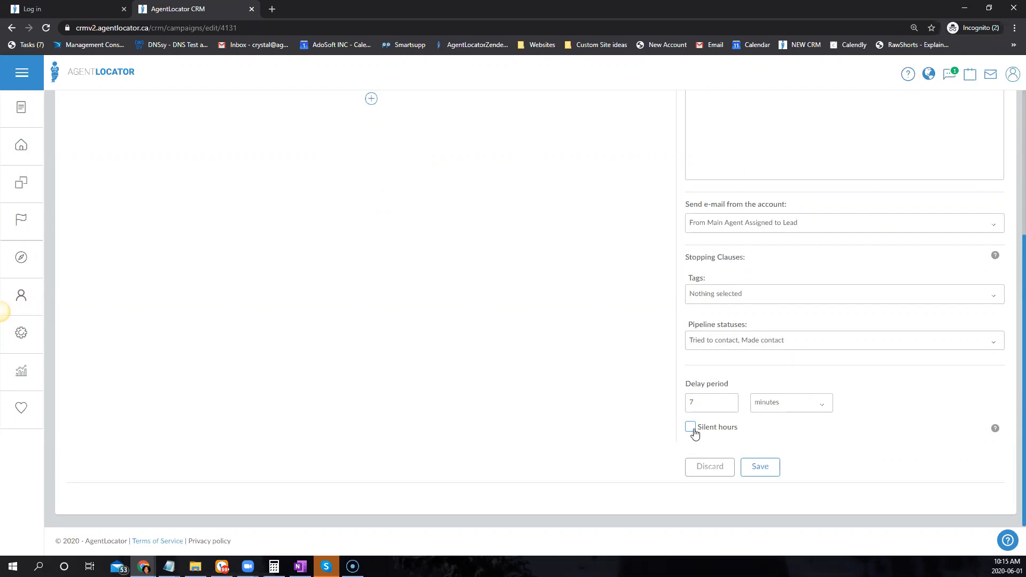
left_click(771, 473)
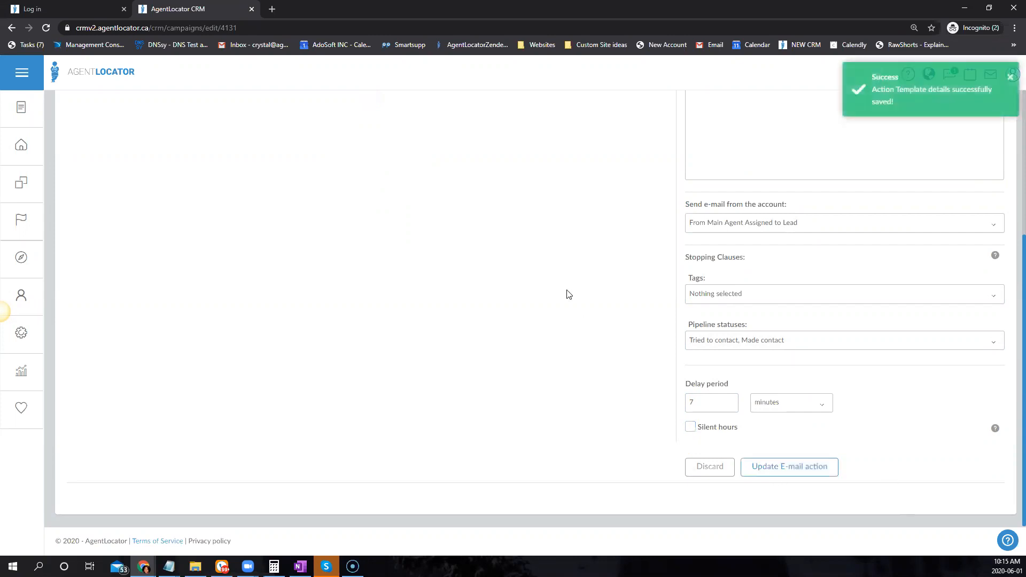
Step: Open the saved e-mail action in the workflow and review the [City], [PriceRange] and [FirstName] placeholders in its message
scroll(569, 286, "up", 4)
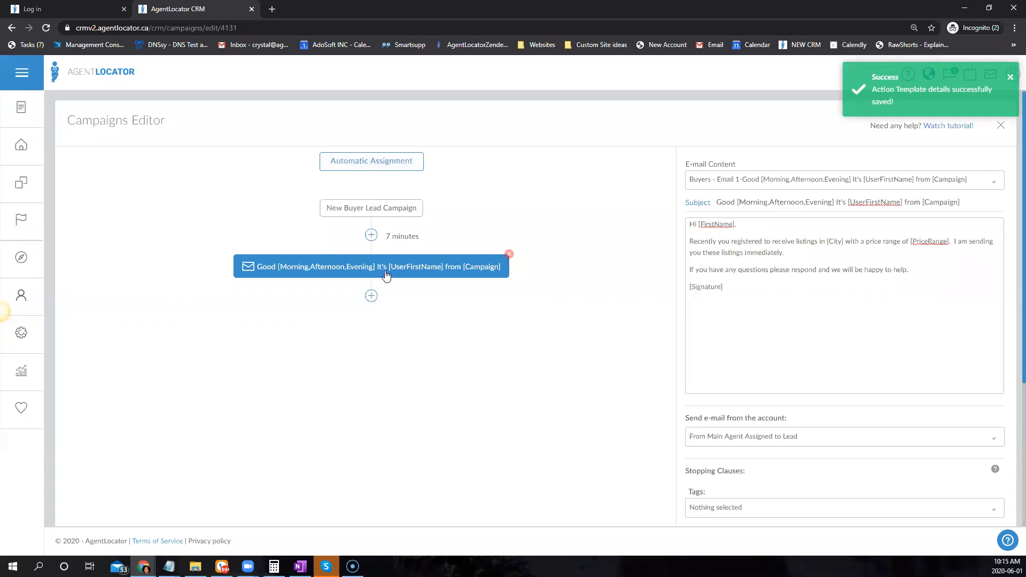
left_click(387, 275)
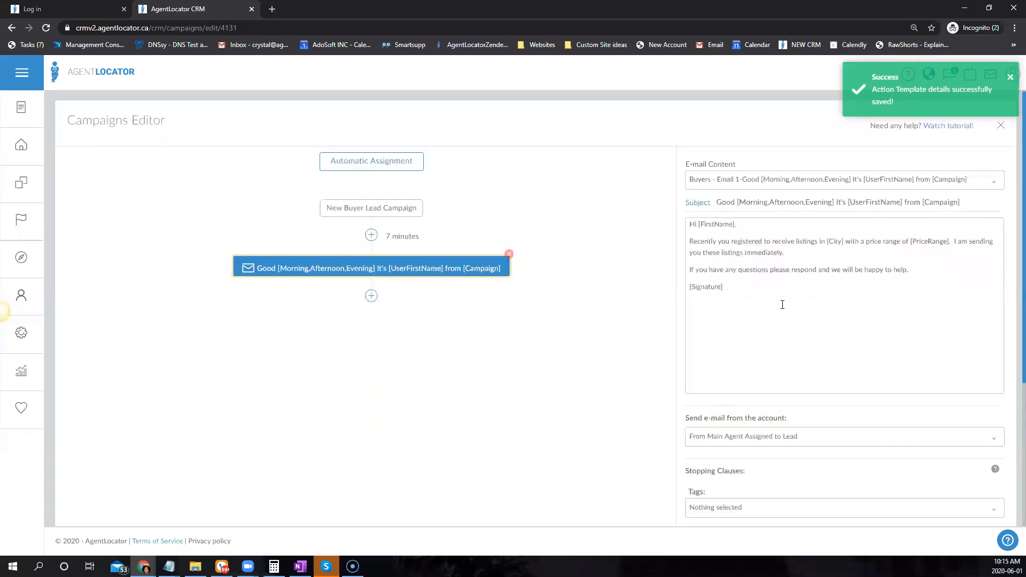
double_click(829, 244)
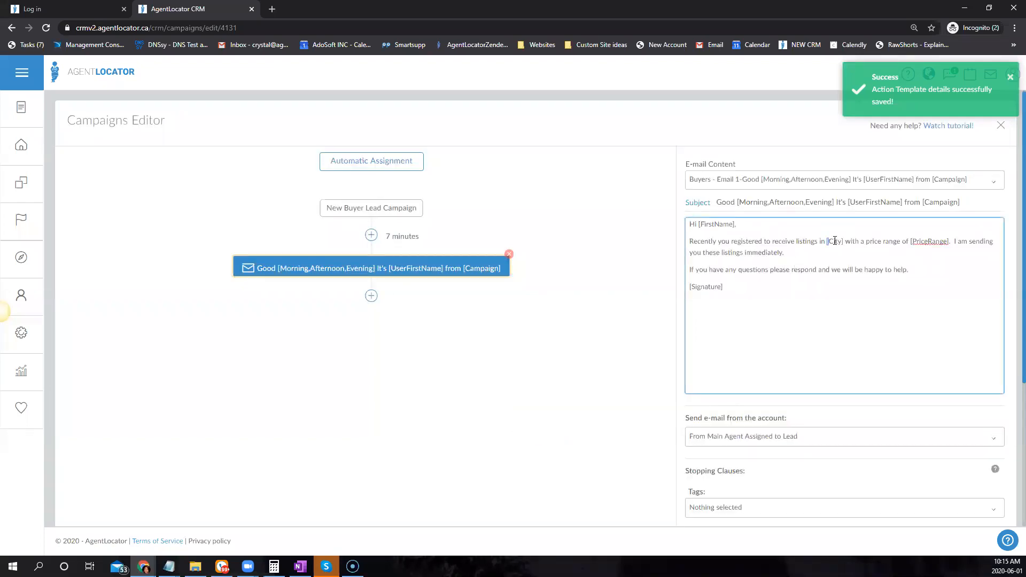
double_click(930, 241)
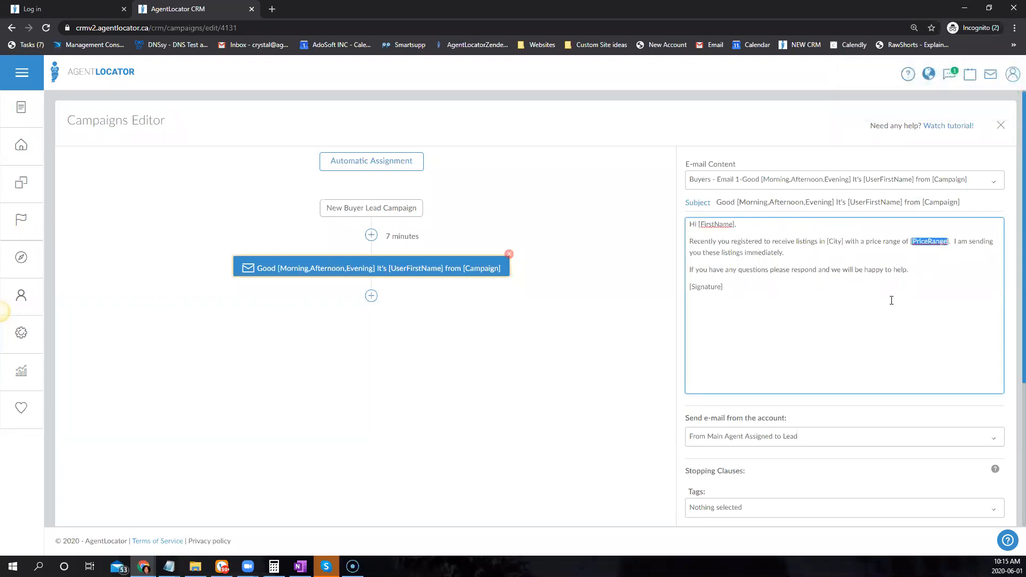
left_click_drag(720, 226, 716, 225)
scroll(832, 312, "down", 2)
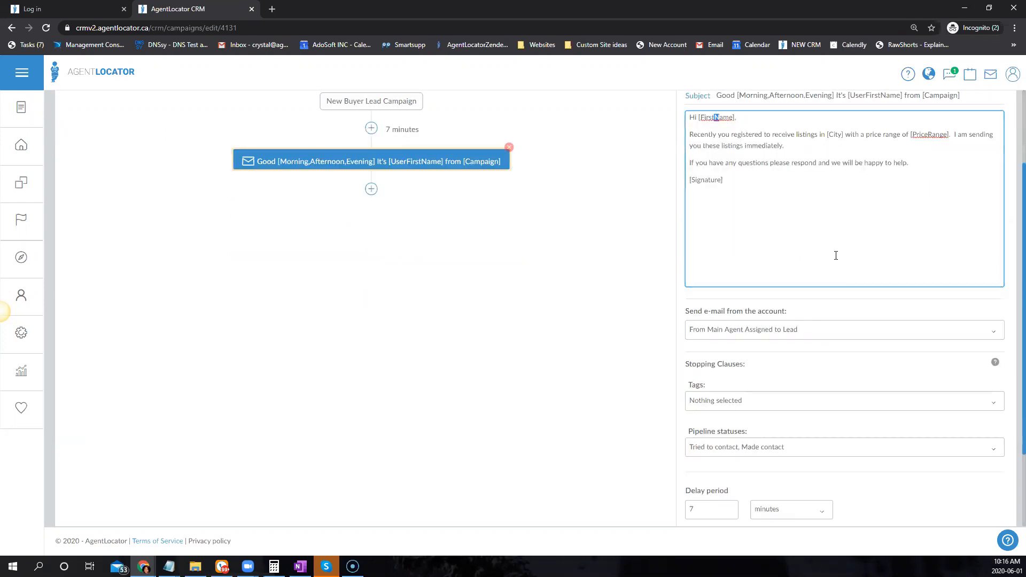
scroll(726, 288, "up", 2)
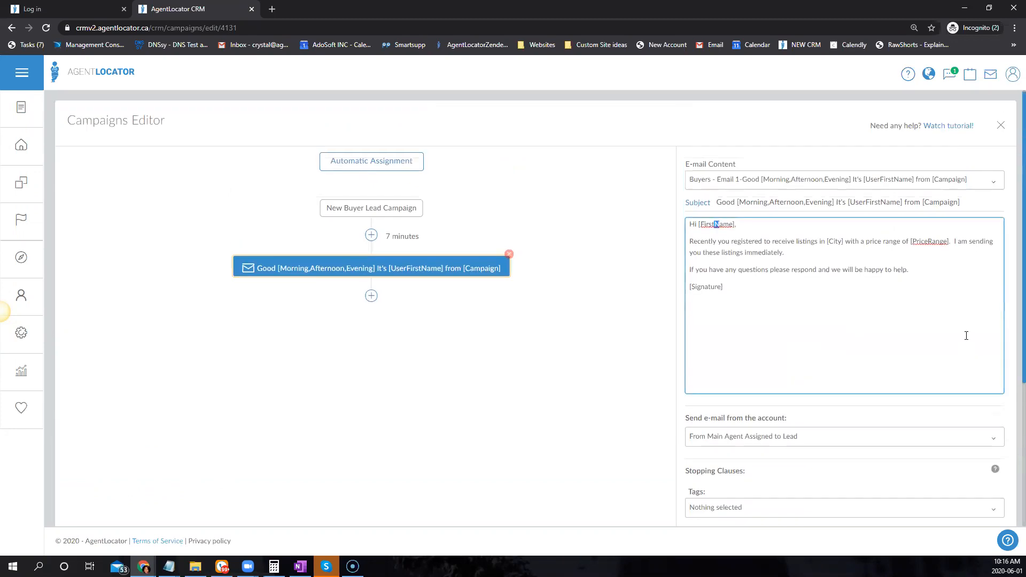
Step: Add a second e-mail action after the first one using the "Buyers - Email 2" template from the Default Buyers Campaign group
left_click(373, 296)
left_click(289, 343)
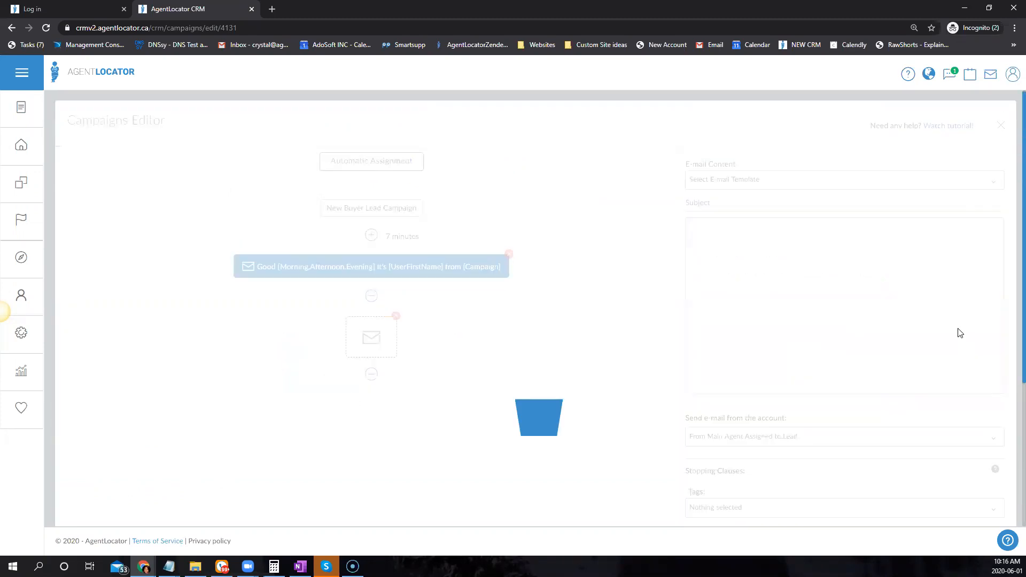
left_click(754, 179)
scroll(756, 366, "down", 5)
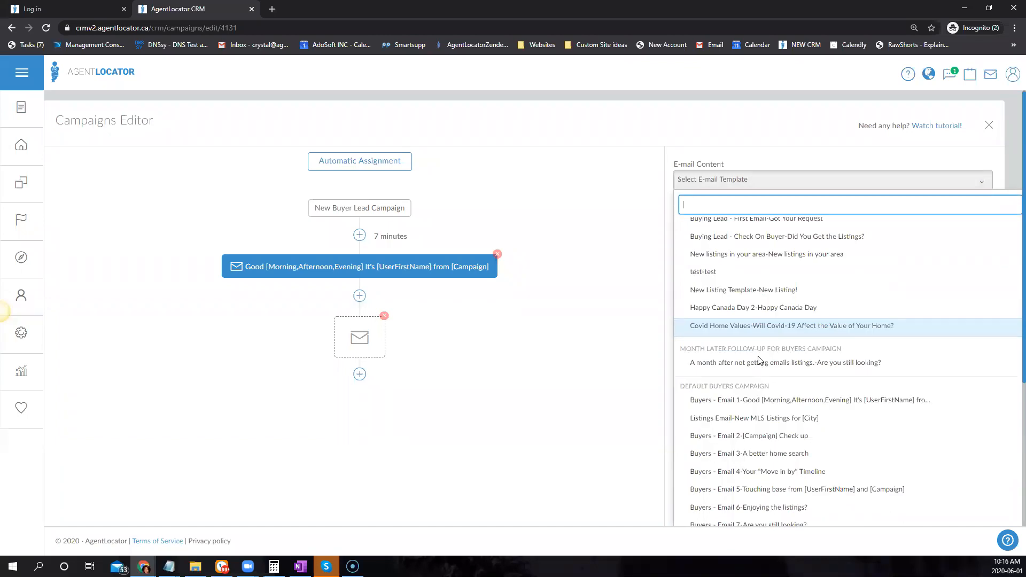
scroll(775, 362, "up", 2)
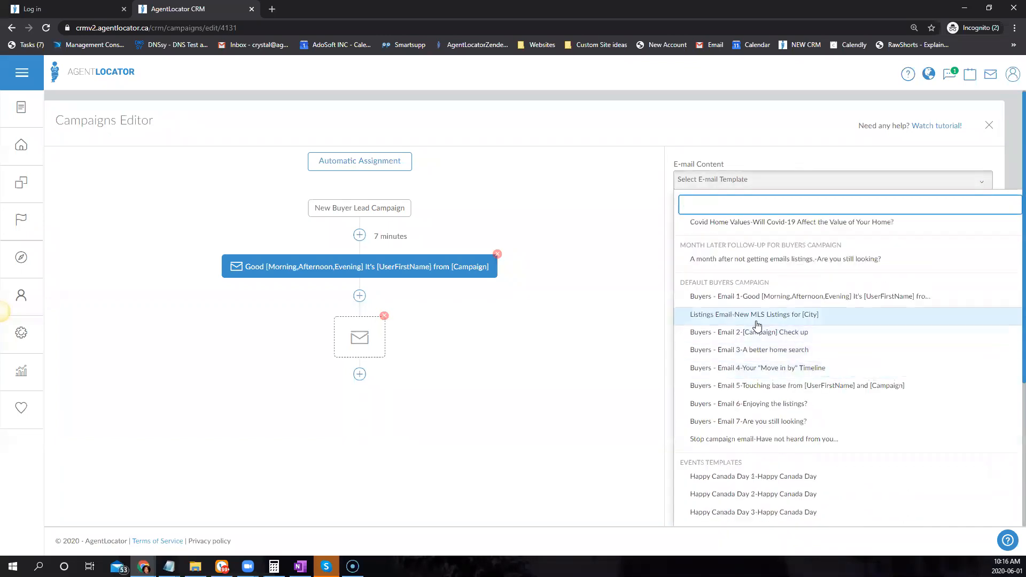
left_click(717, 338)
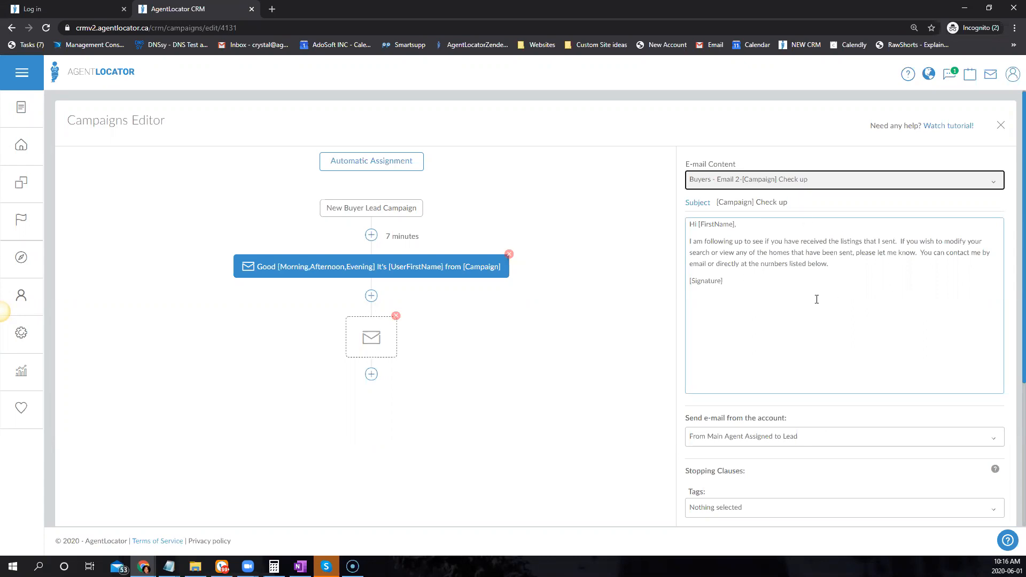
Step: Review the second e-mail's message text, sender account, stopping clauses and delay settings
scroll(868, 299, "down", 2)
scroll(834, 240, "up", 2)
scroll(866, 309, "down", 2)
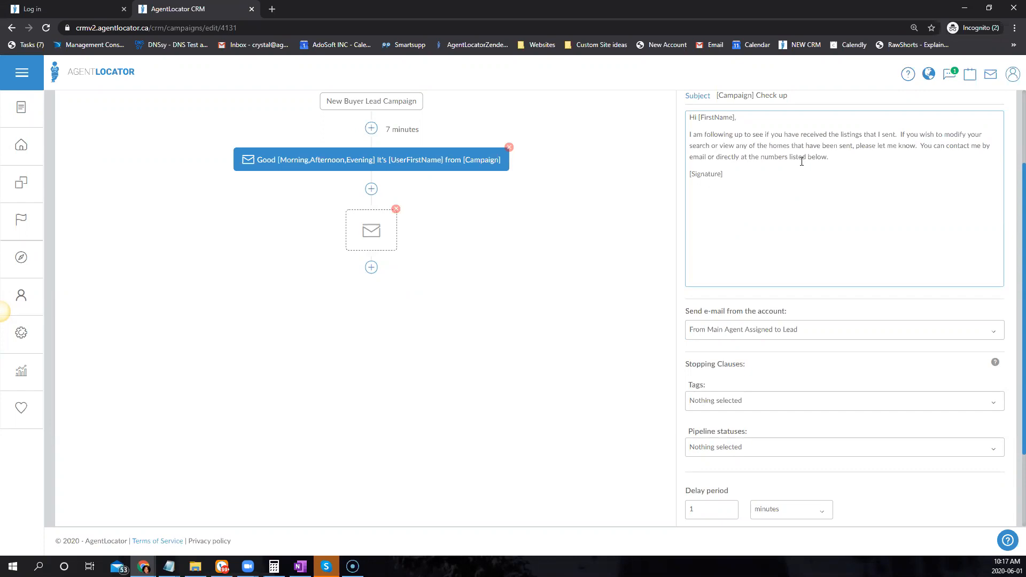
scroll(802, 162, "down", 2)
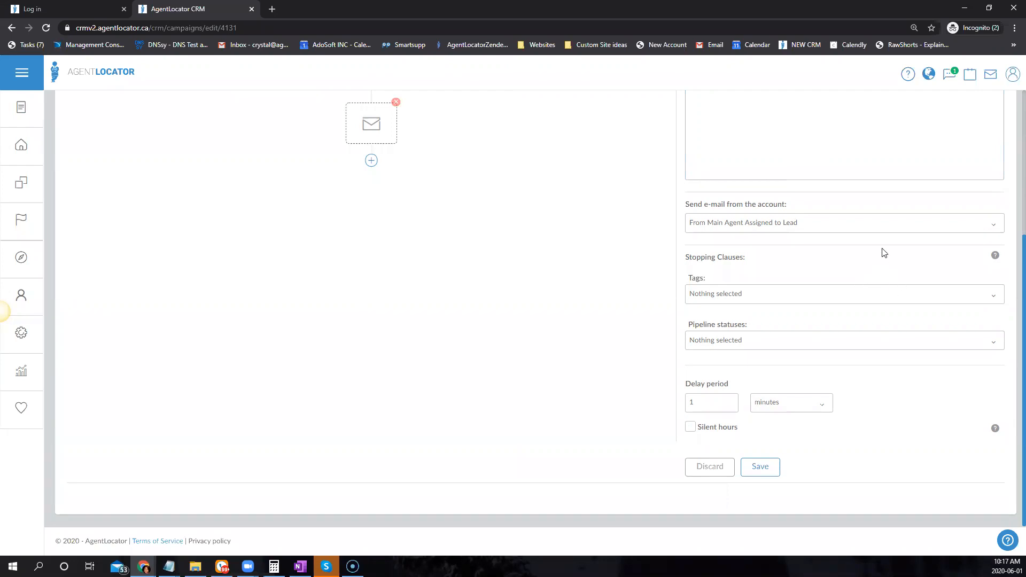
scroll(883, 250, "up", 2)
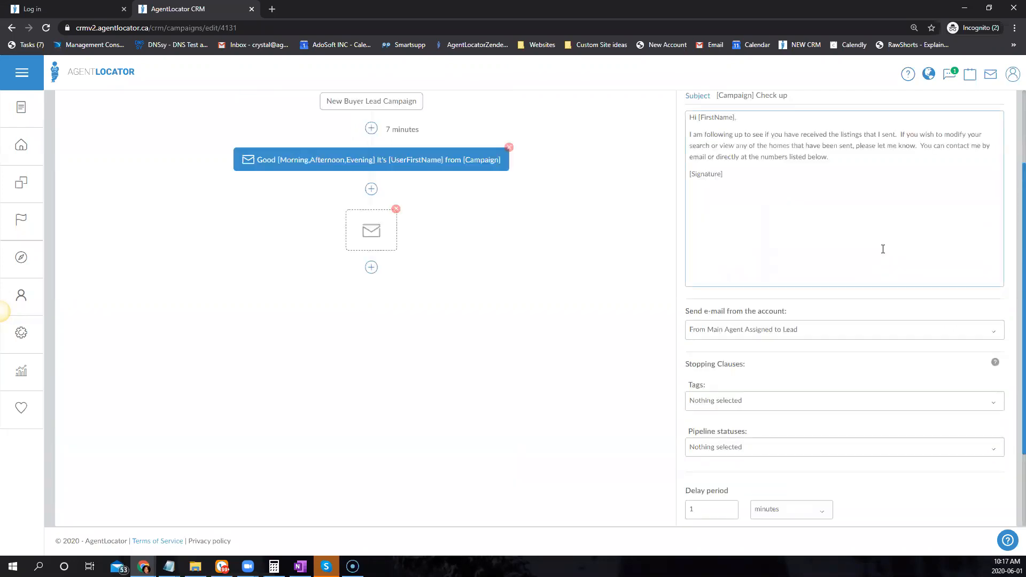
scroll(930, 240, "down", 2)
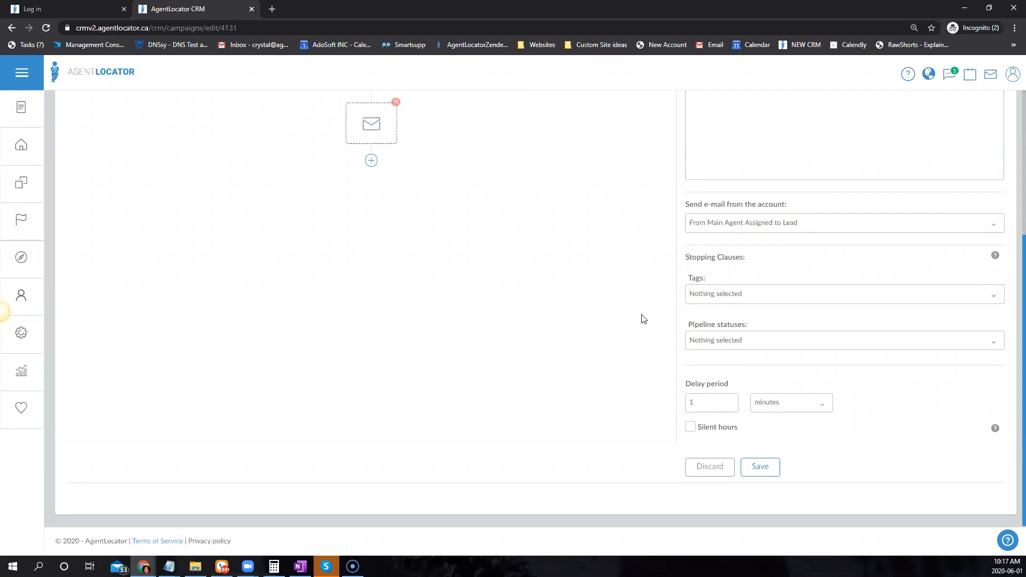
scroll(423, 203, "up", 2)
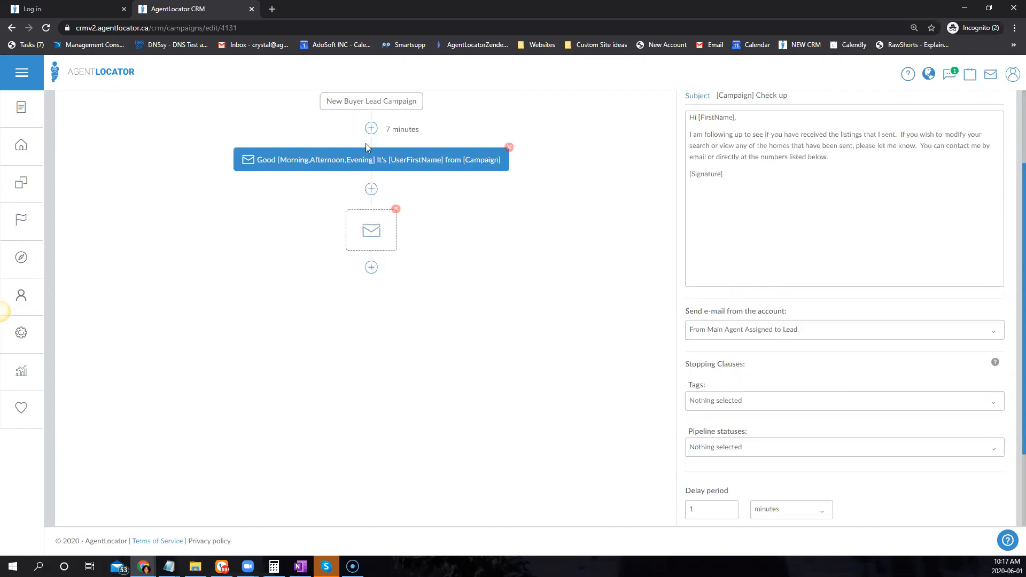
Step: Set the second e-mail action's delay period to 1 day and save the action
scroll(672, 360, "down", 2)
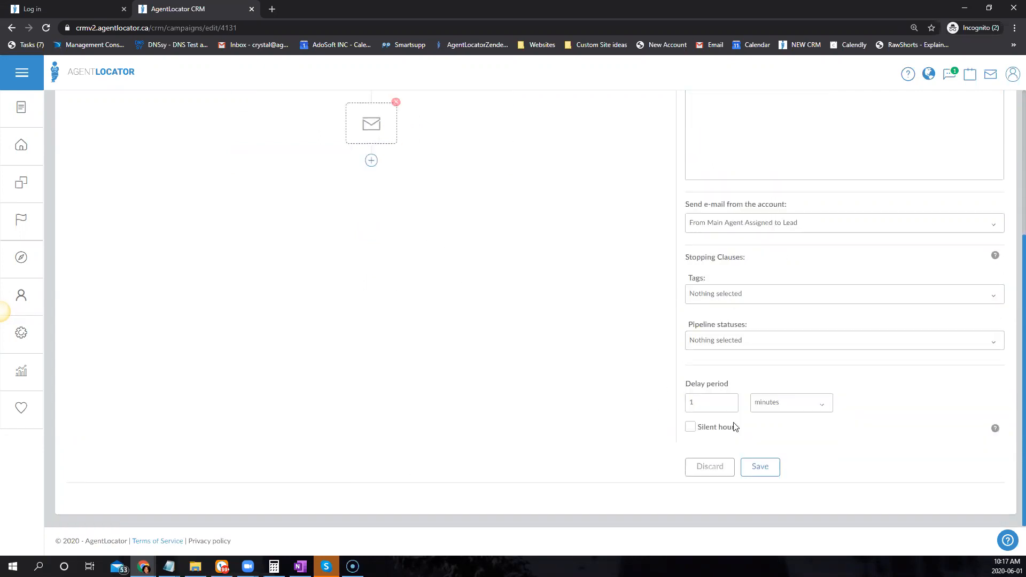
left_click(802, 415)
left_click(778, 459)
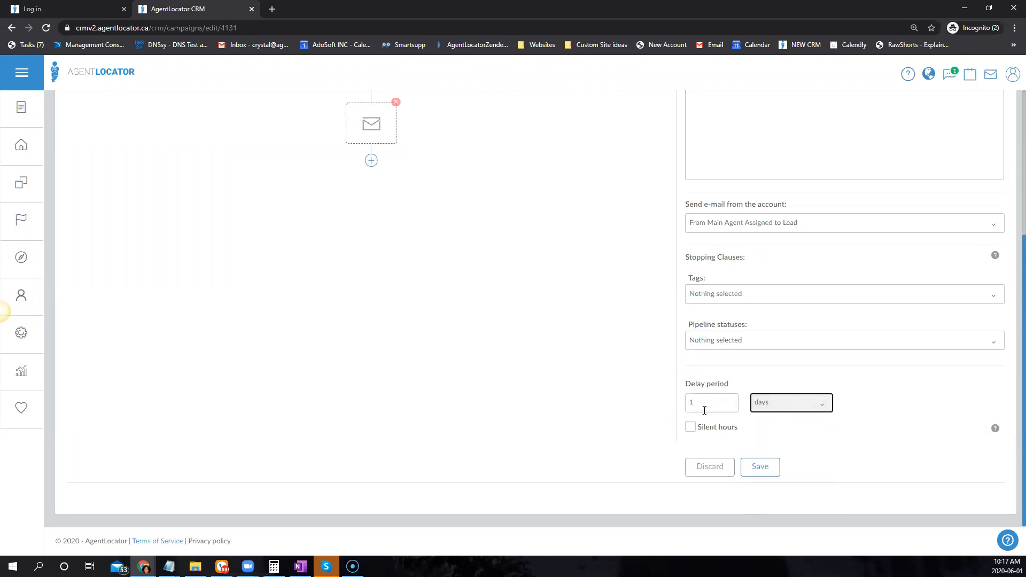
scroll(670, 397, "up", 3)
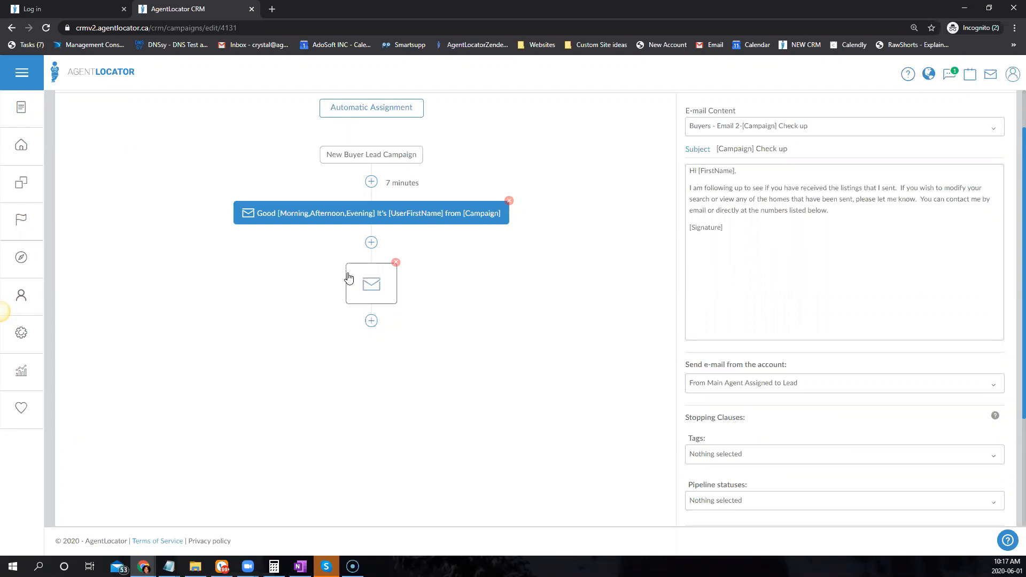
scroll(531, 355, "down", 3)
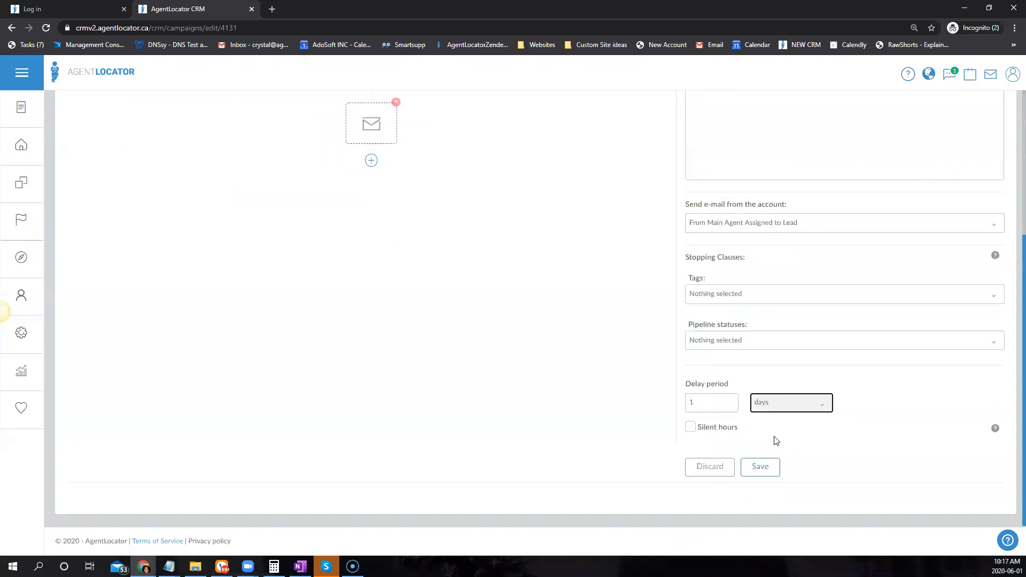
left_click(759, 467)
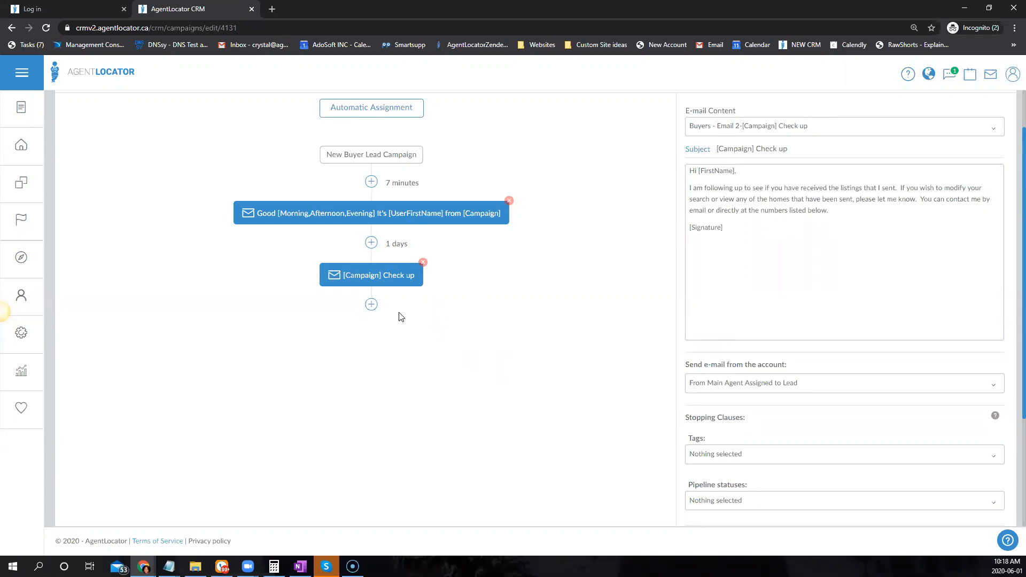
Step: Add a third e-mail action after the "[Campaign] Check up" e-mail using the "Buyers - Email 3-A better home search" template
left_click(371, 305)
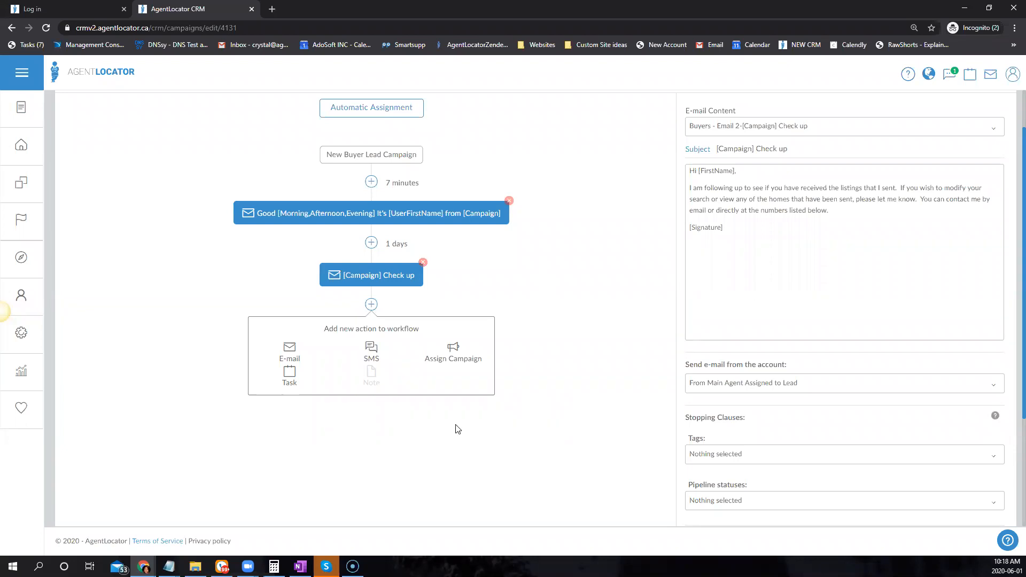
left_click(283, 354)
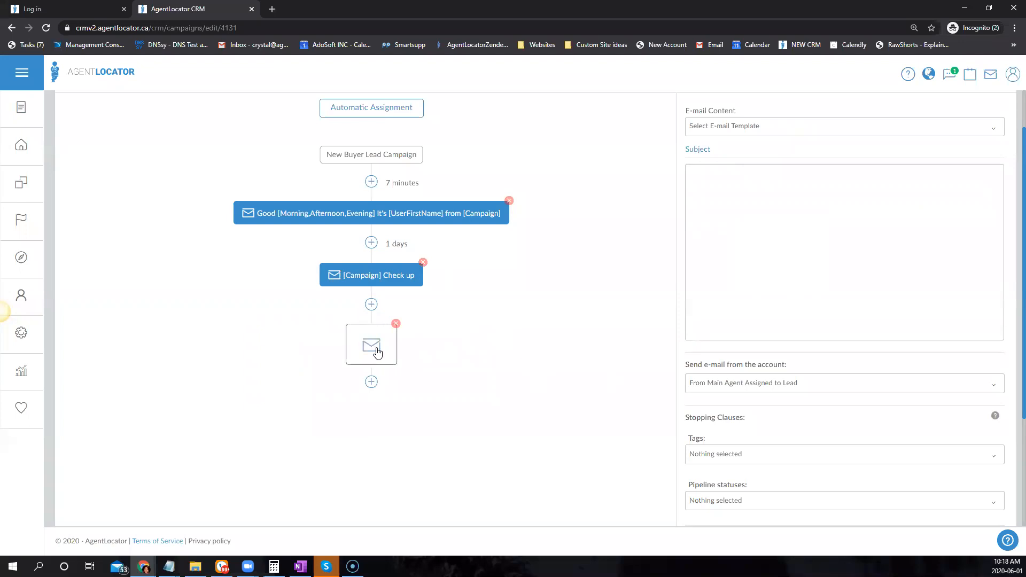
left_click(762, 131)
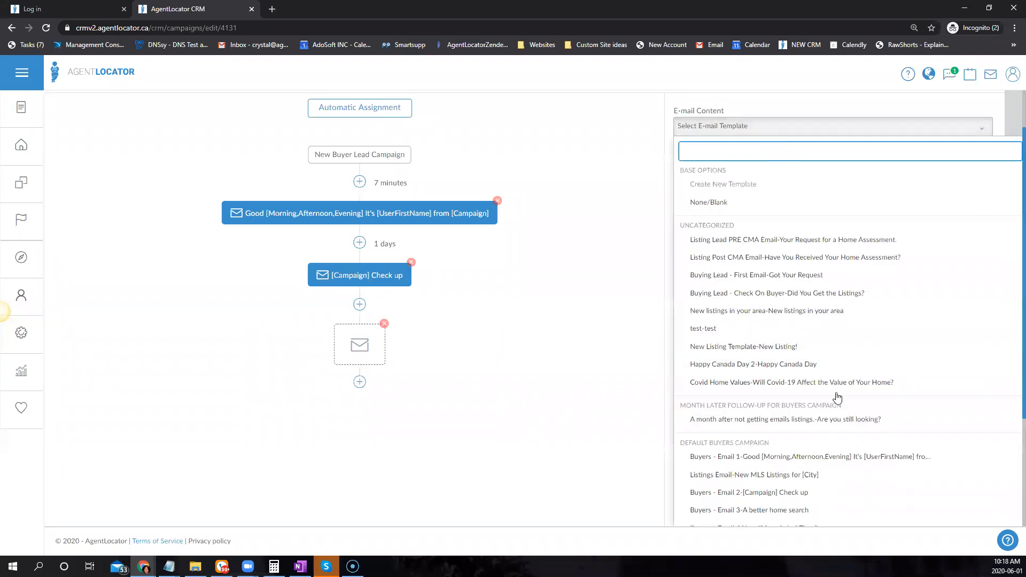
scroll(837, 396, "down", 3)
left_click(766, 351)
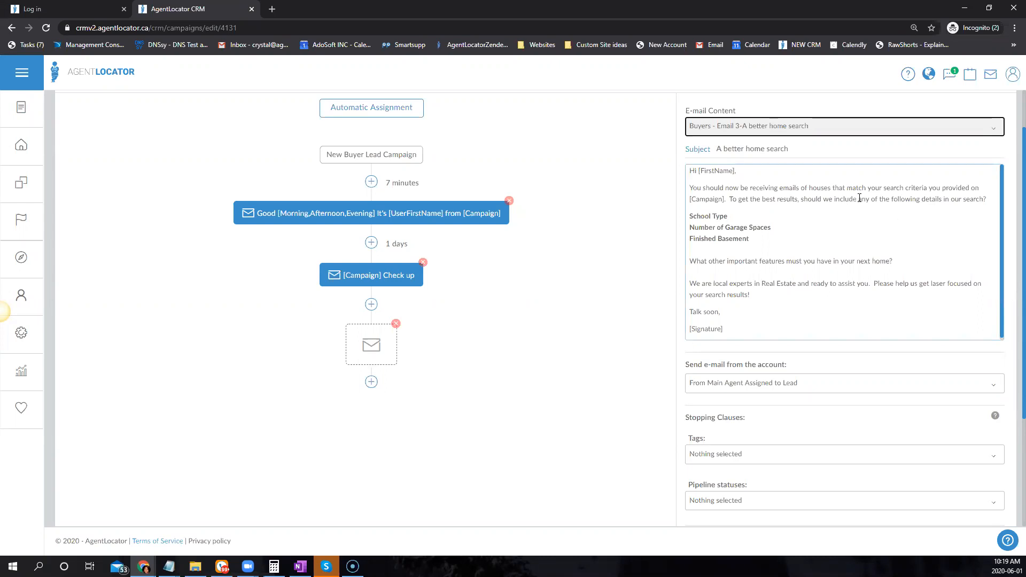
Step: Set the third e-mail's stopping clause pipeline statuses to Made contact, Set meeting, Signed agreement, Showing and Sold
scroll(796, 198, "down", 3)
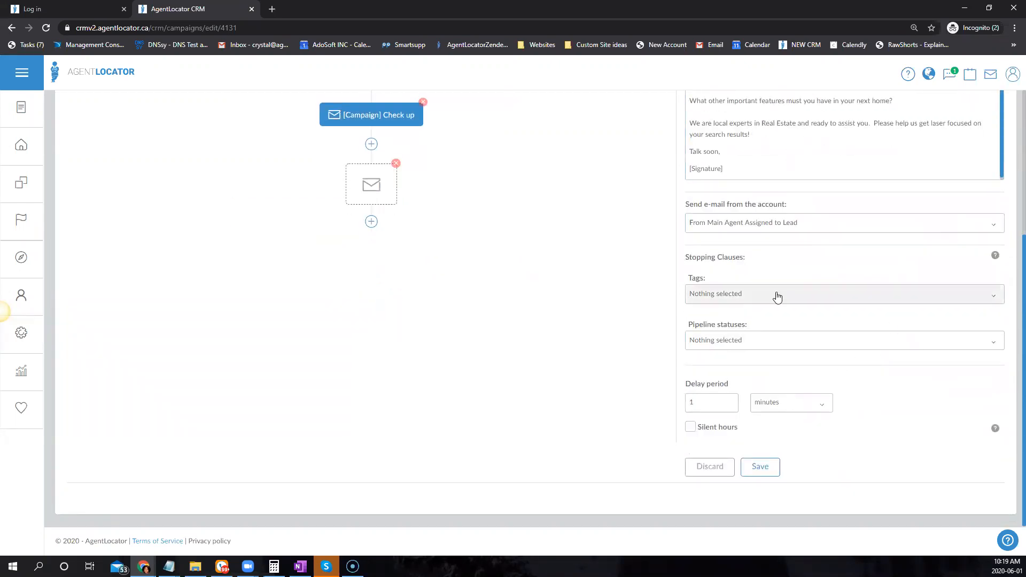
left_click(728, 343)
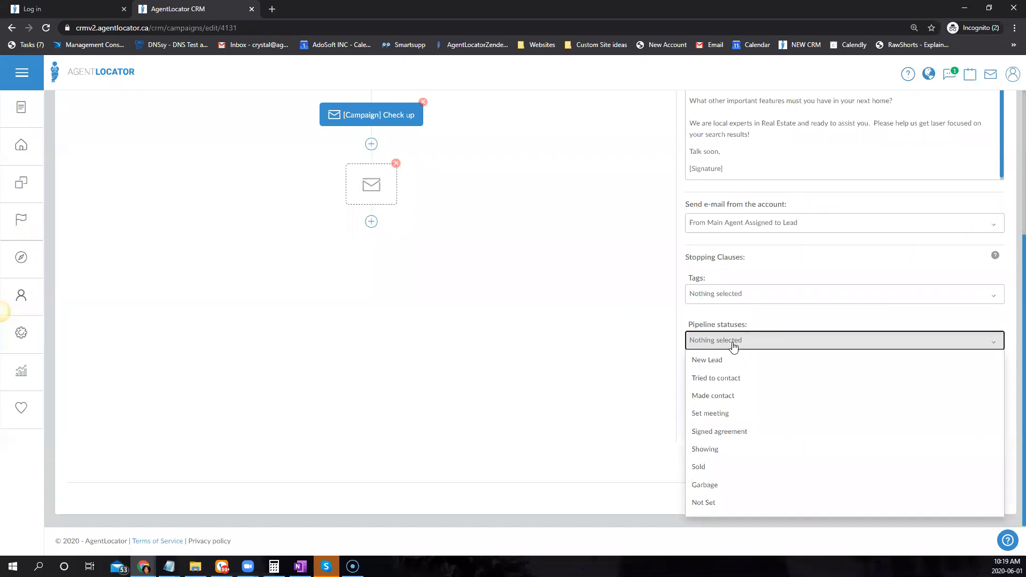
left_click(695, 398)
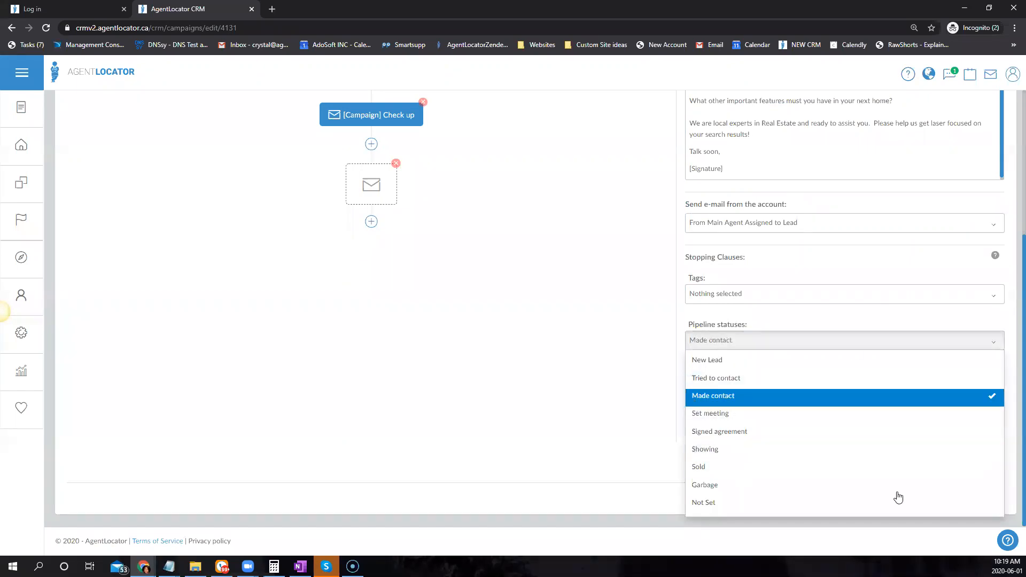
left_click(778, 426)
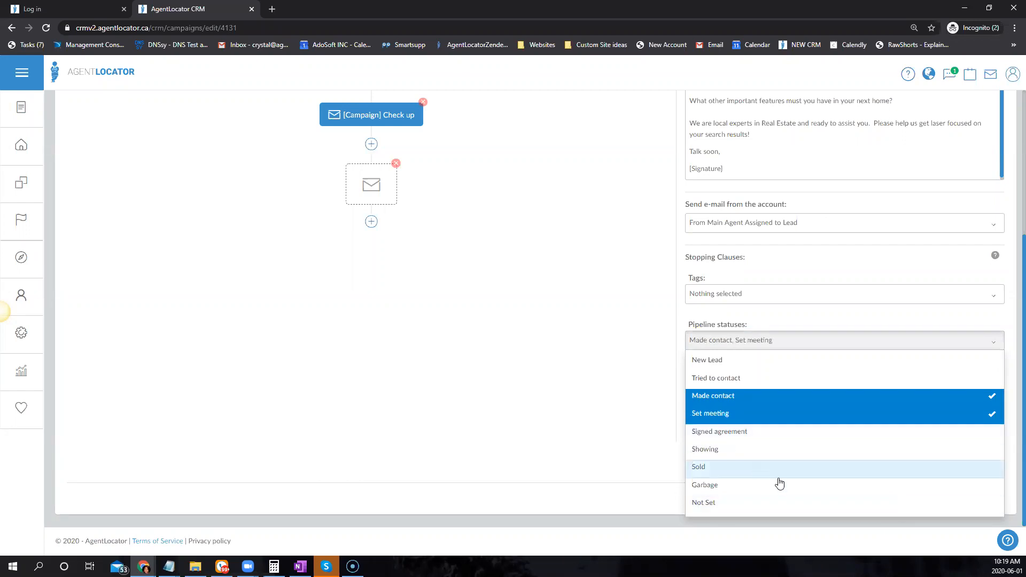
left_click(692, 433)
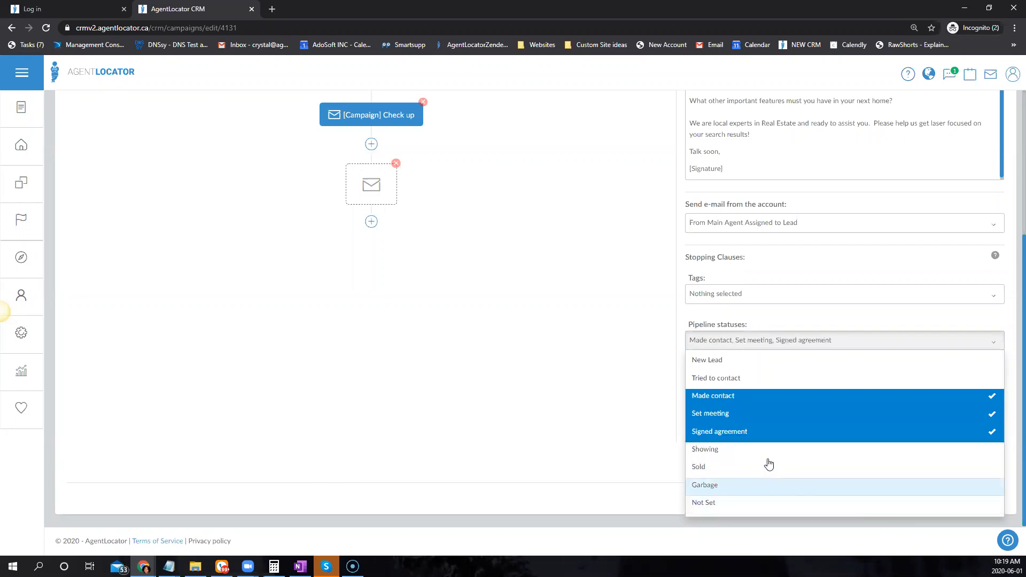
left_click(720, 454)
left_click(705, 469)
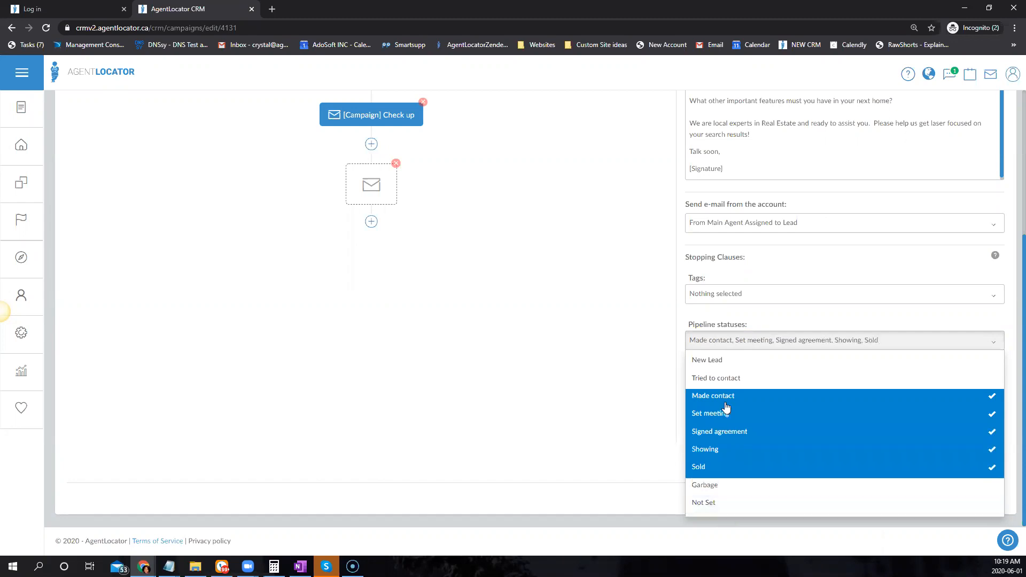
scroll(762, 290, "up", 2)
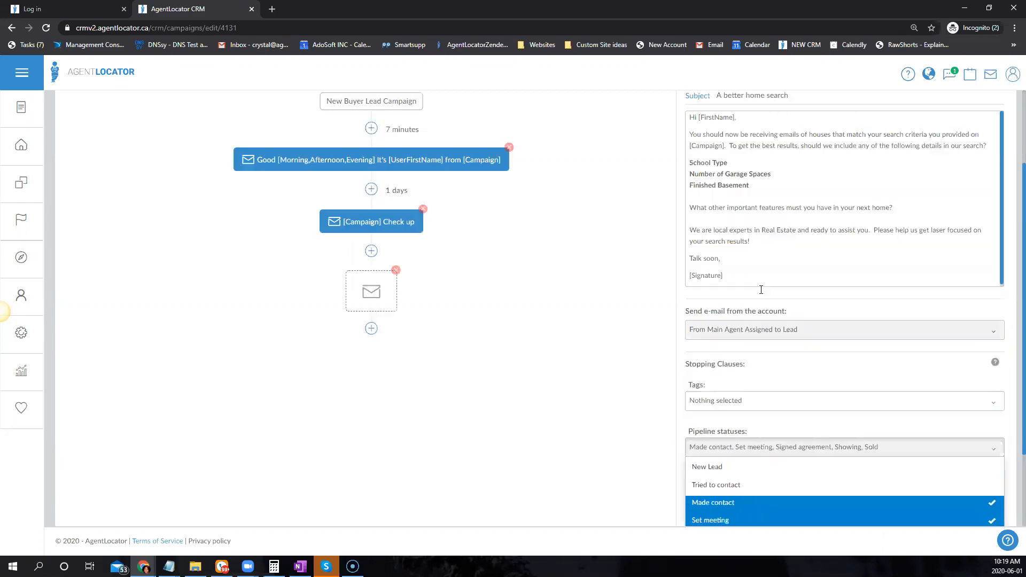
scroll(790, 339, "down", 2)
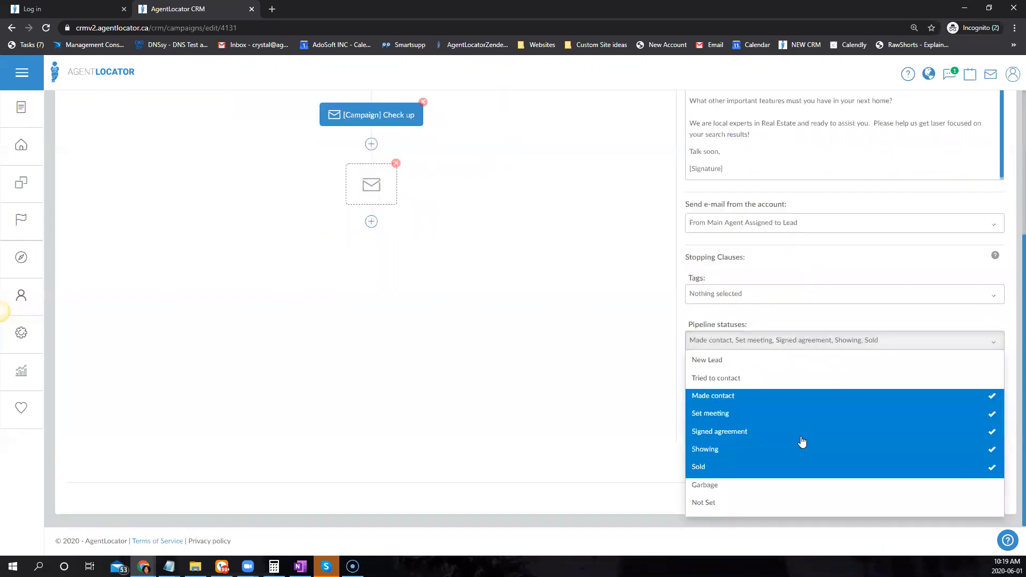
scroll(748, 419, "up", 4)
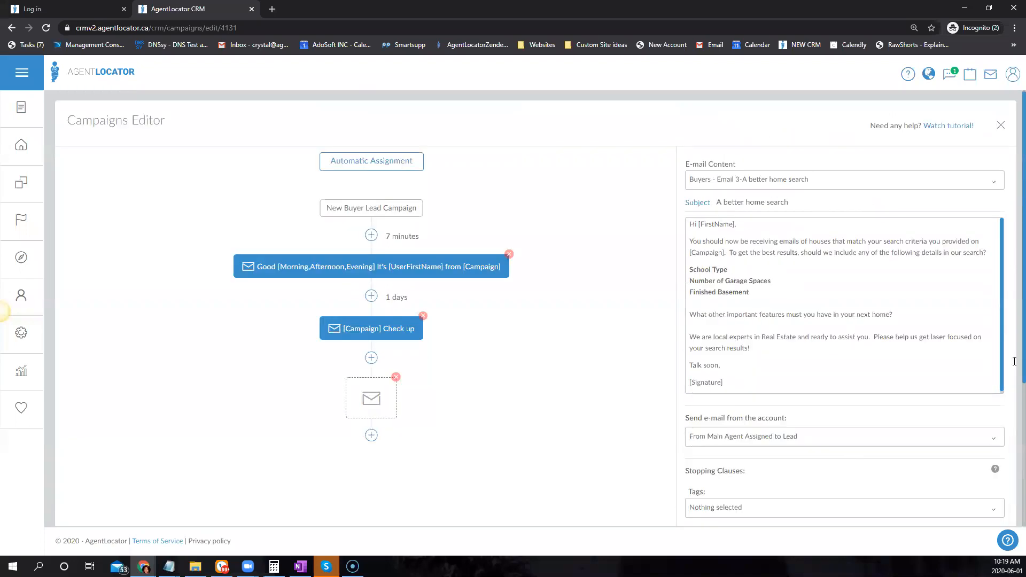
scroll(1008, 274, "down", 4)
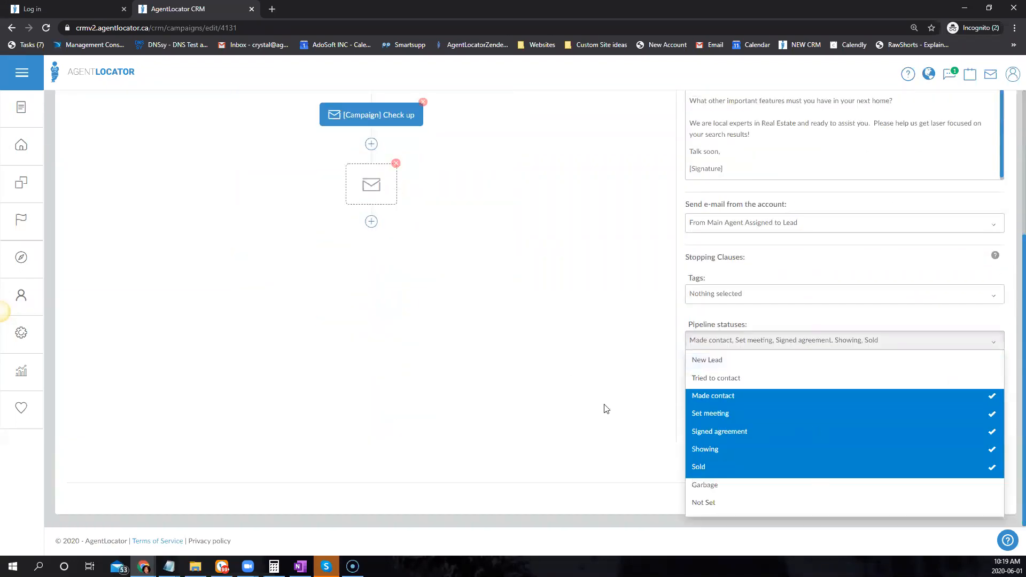
left_click(606, 409)
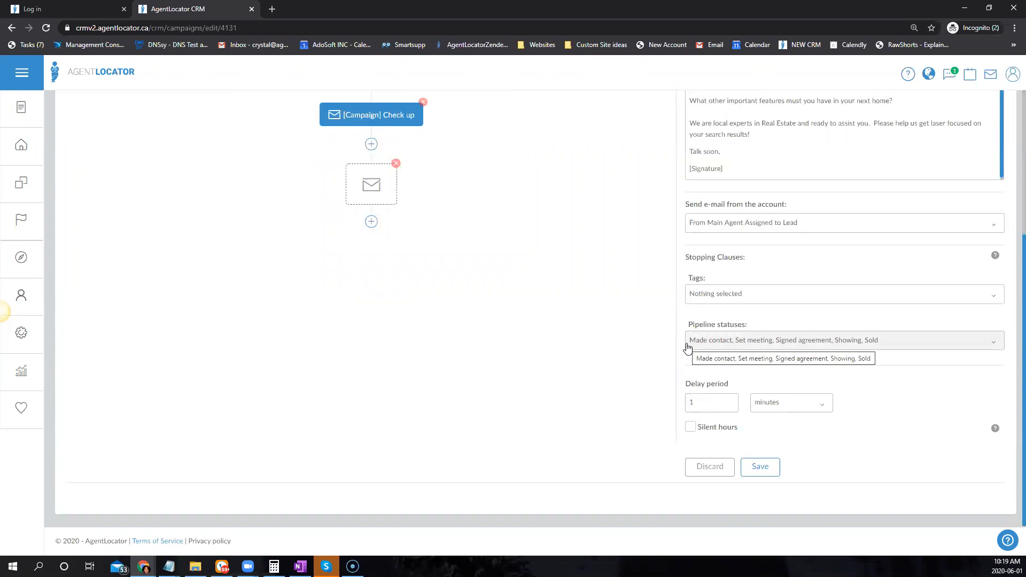
Step: Set the third e-mail action's delay period to 1 day and save the action
scroll(646, 355, "up", 2)
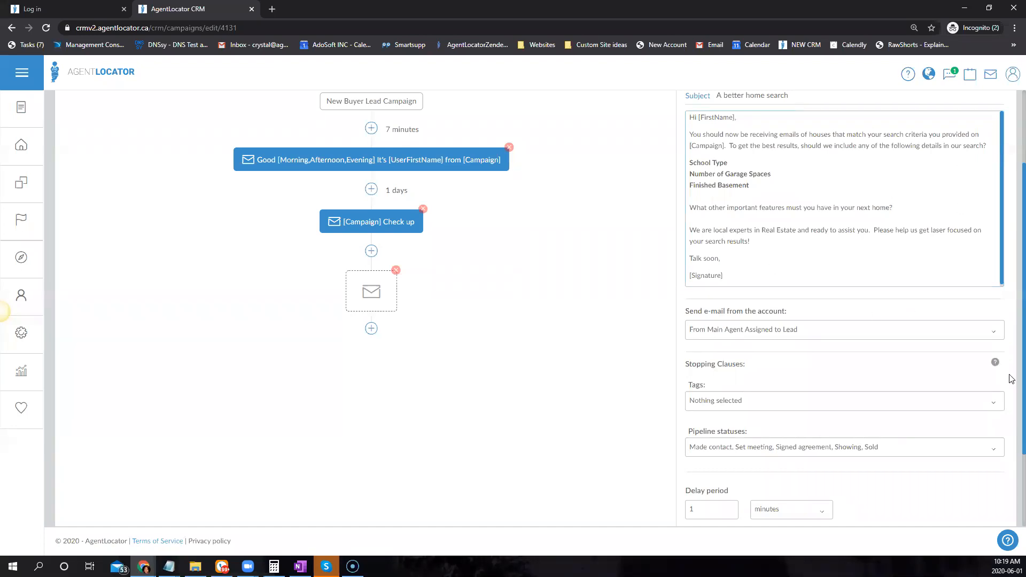
scroll(1002, 409, "up", 1)
scroll(999, 395, "down", 1)
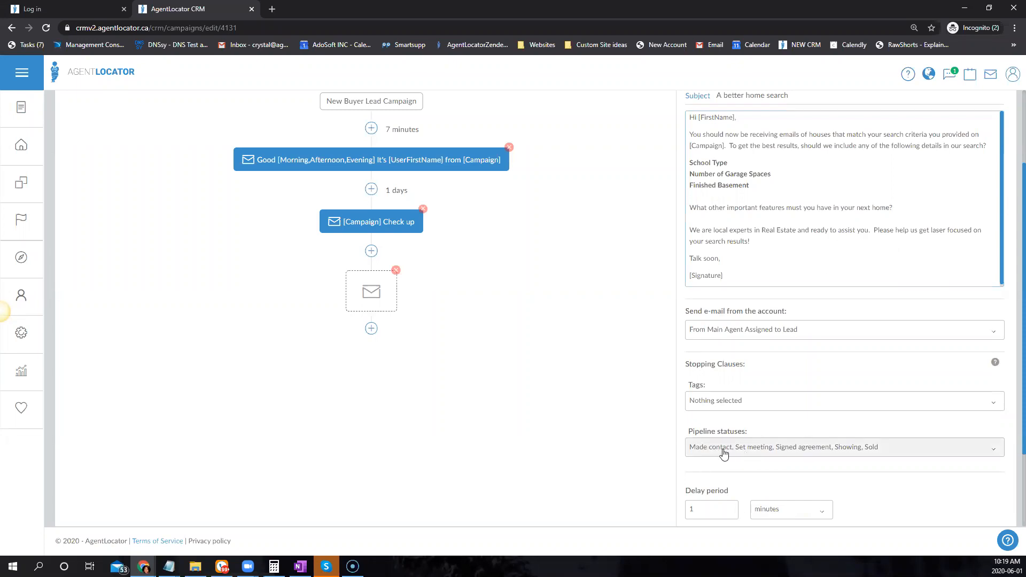
scroll(568, 376, "down", 2)
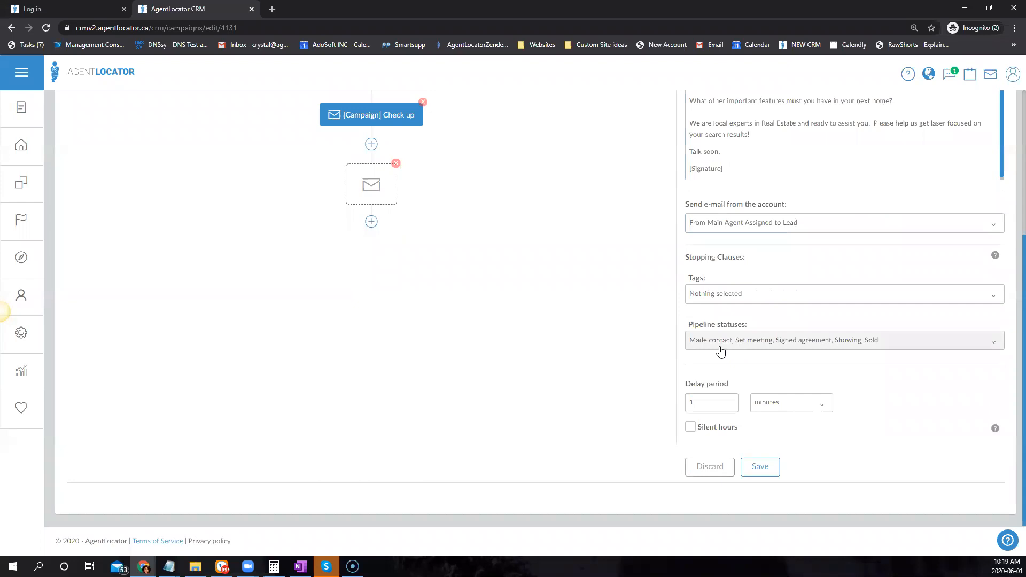
left_click(798, 410)
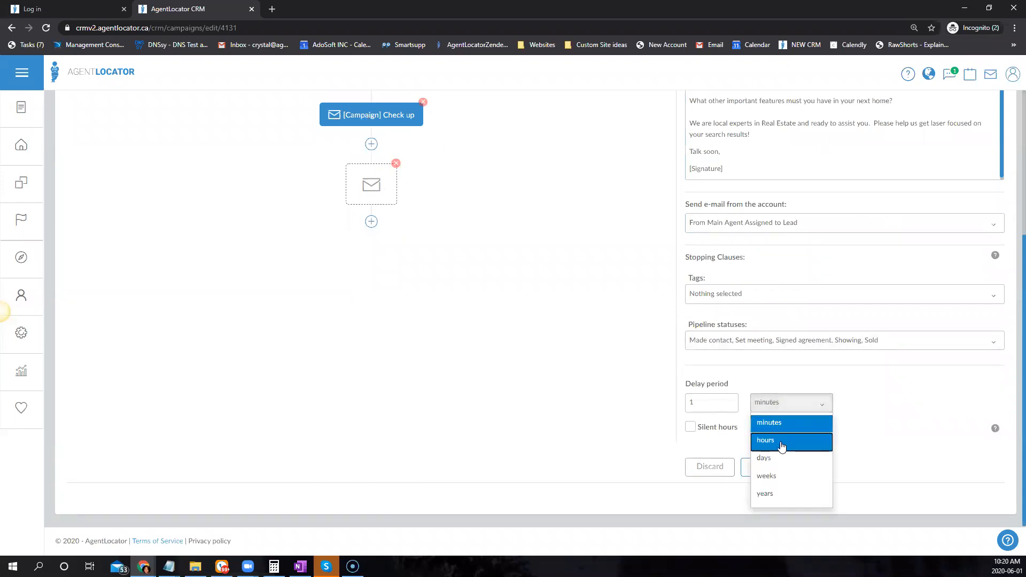
left_click(775, 466)
left_click(772, 409)
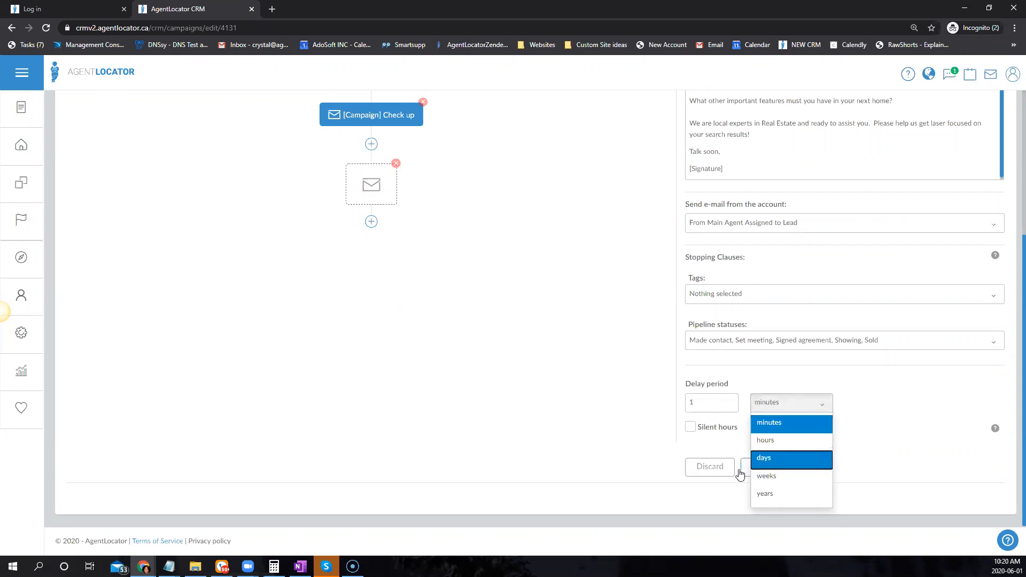
left_click(769, 460)
left_click(756, 470)
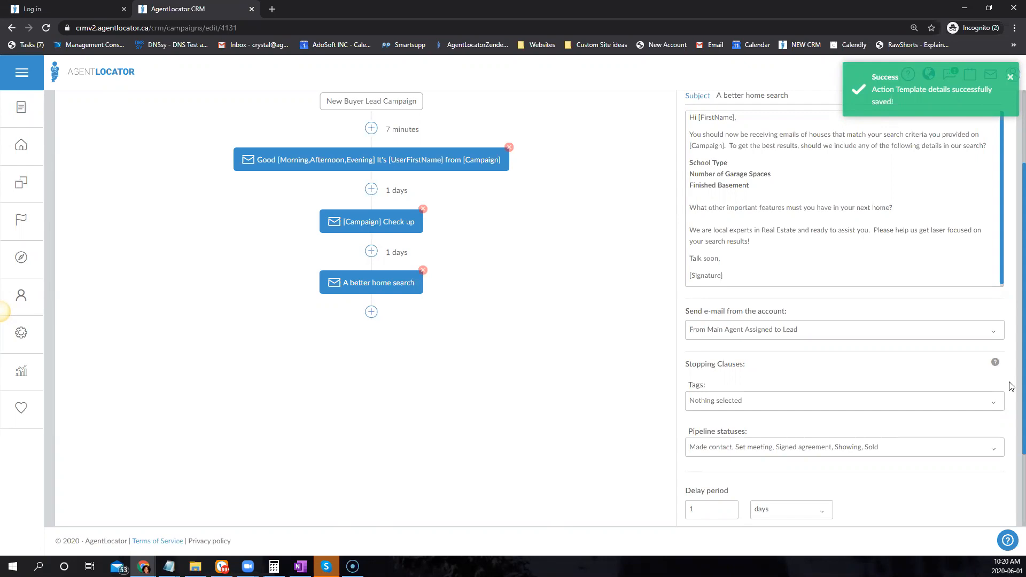
Step: Add a fourth e-mail action after "A better home search" using the "Buyers - Email 4-Your "Move in by" Timeline" template
scroll(913, 450, "down", 2)
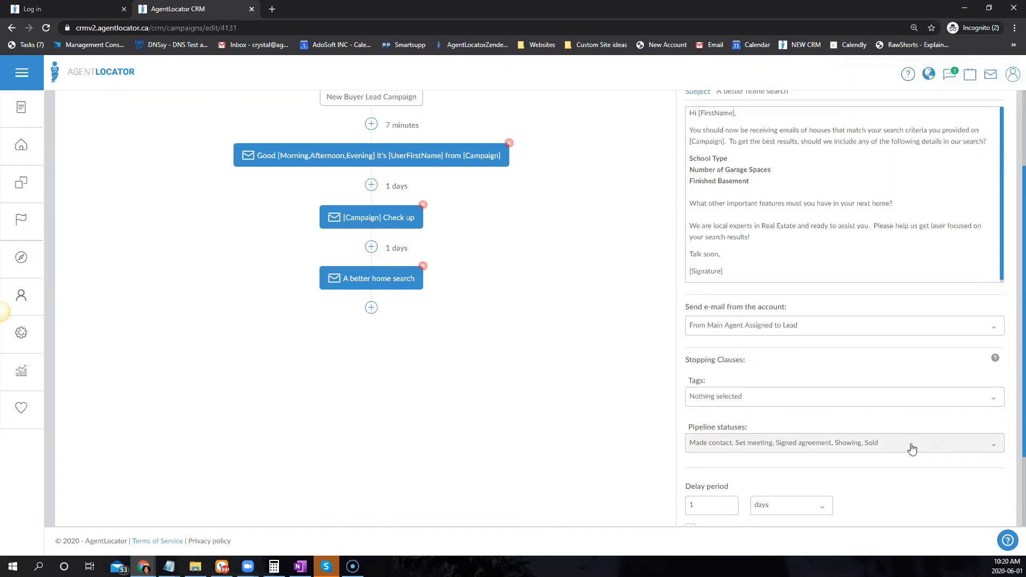
scroll(913, 450, "up", 2)
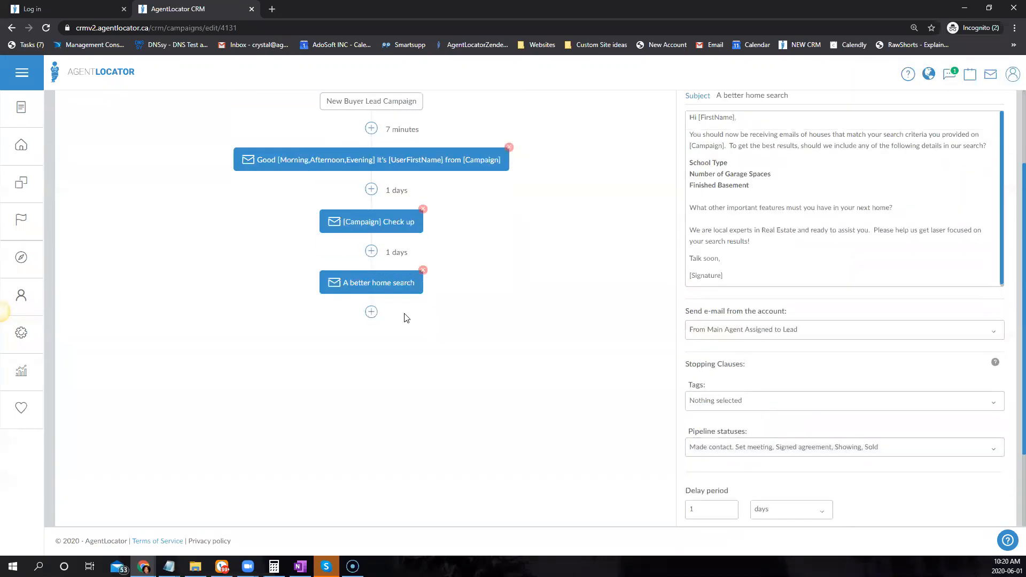
left_click(371, 313)
left_click(289, 357)
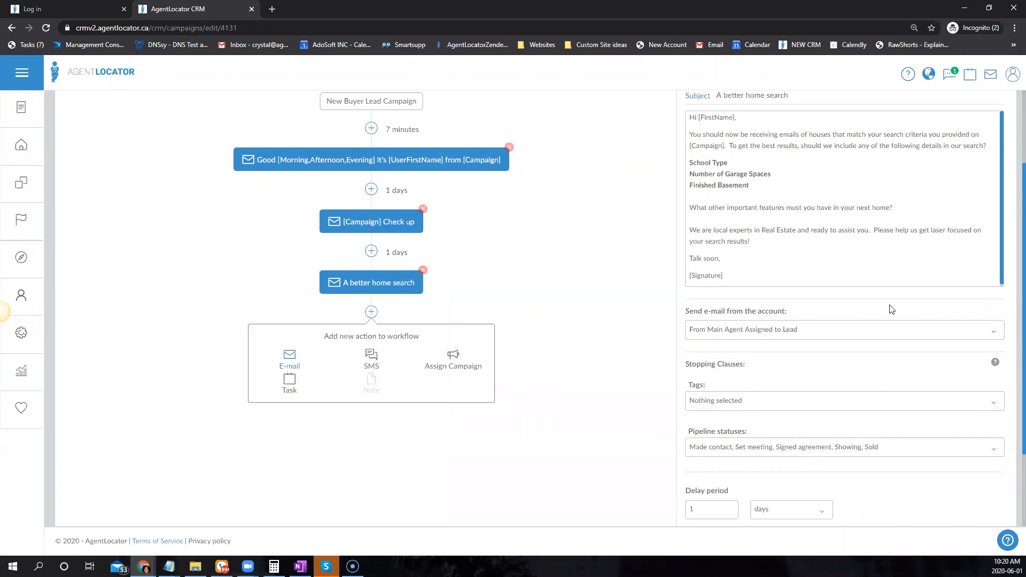
scroll(794, 195, "up", 3)
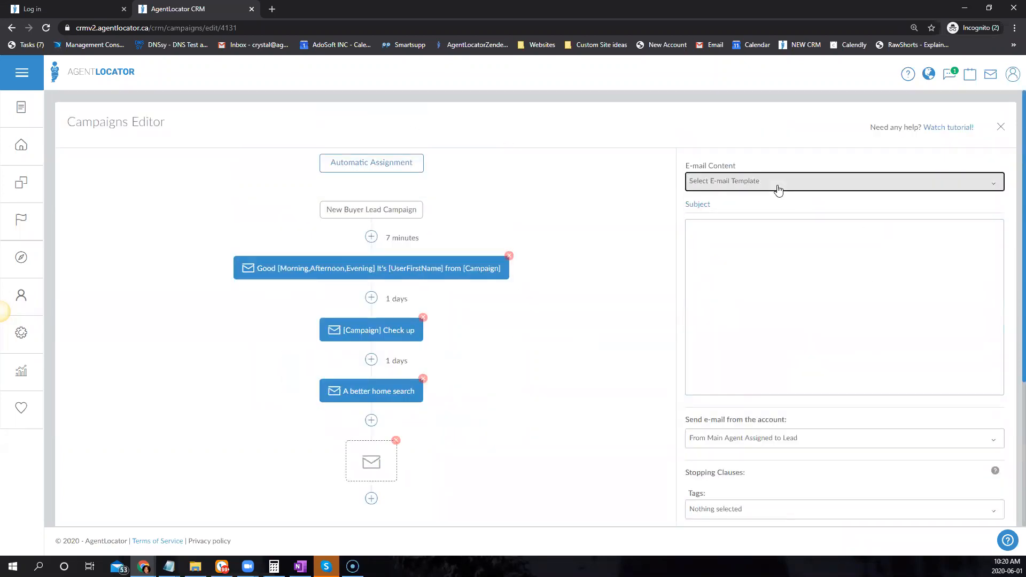
left_click(778, 184)
scroll(801, 350, "down", 1)
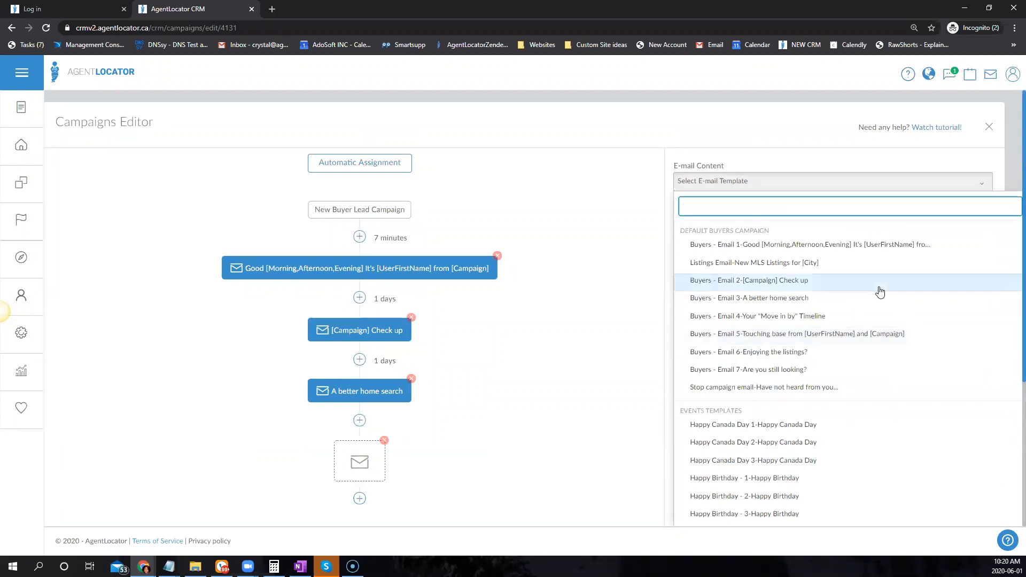
left_click(768, 319)
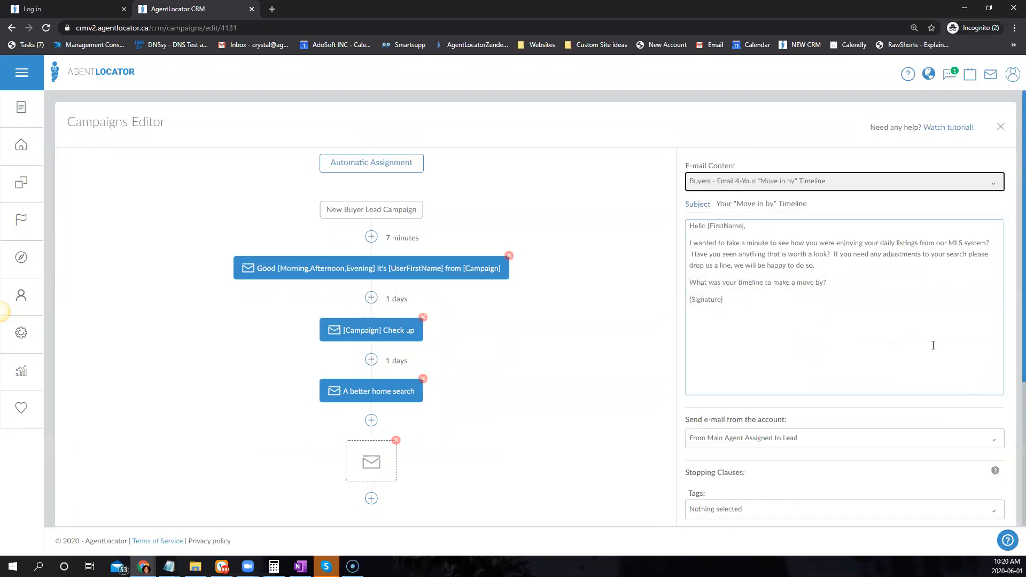
Step: Set the fourth e-mail's stopping clause pipeline statuses to Made contact, Set meeting, Signed agreement, Showing and Sold
scroll(1012, 372, "down", 3)
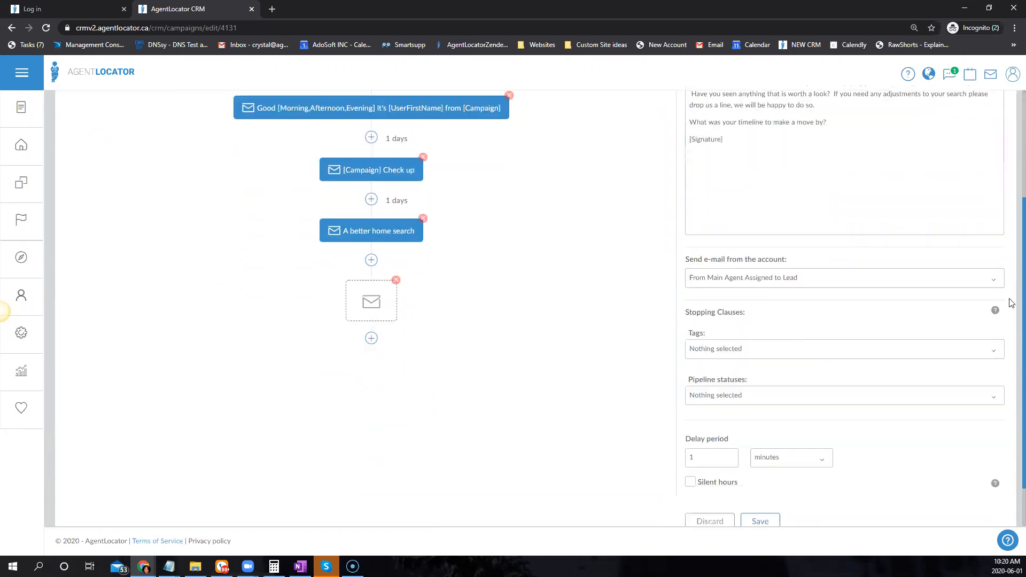
left_click(736, 400)
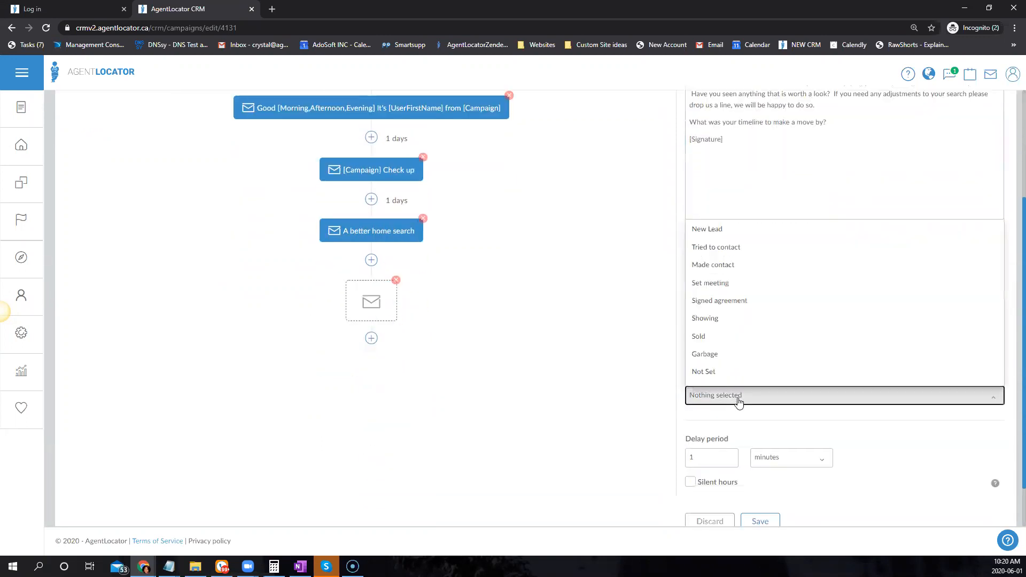
left_click(722, 266)
left_click(722, 282)
left_click(718, 320)
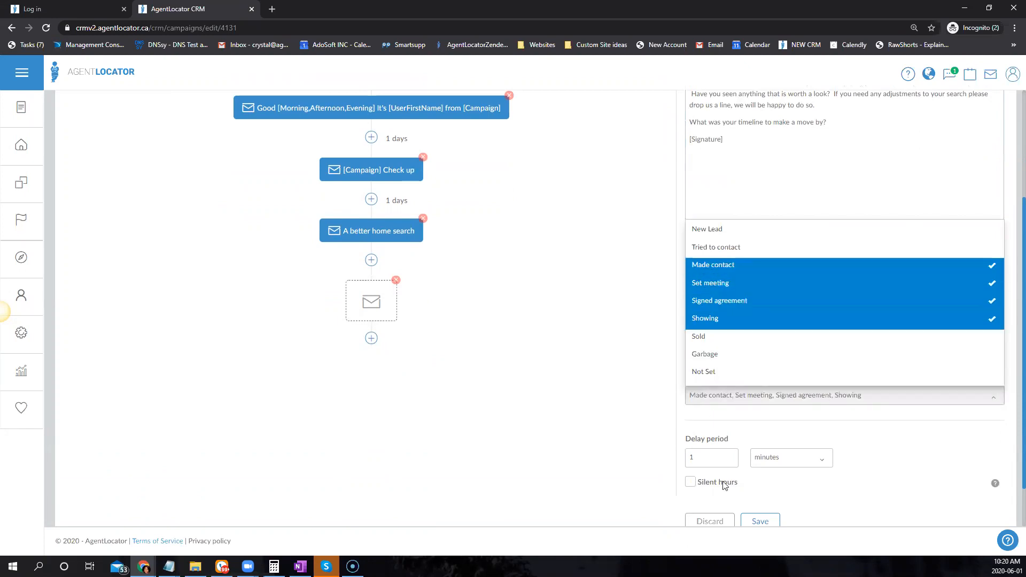
left_click(705, 356)
left_click(704, 338)
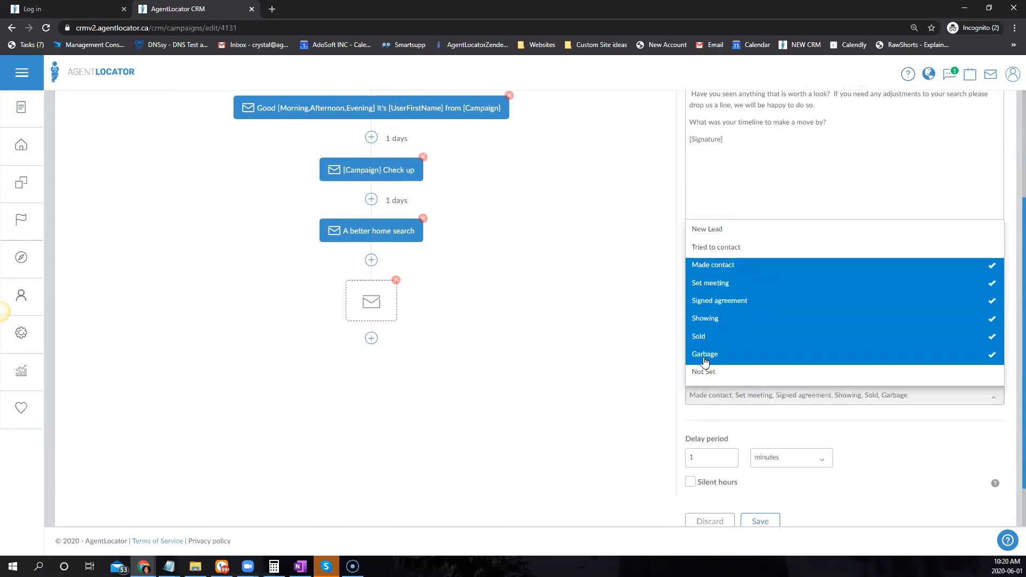
left_click(695, 355)
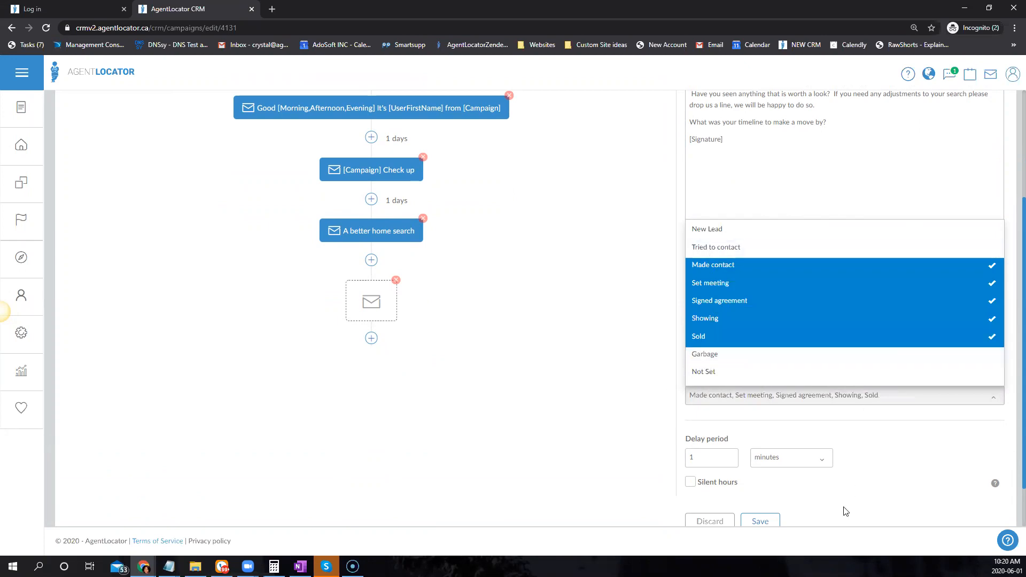
scroll(780, 465, "up", 1)
left_click(626, 312)
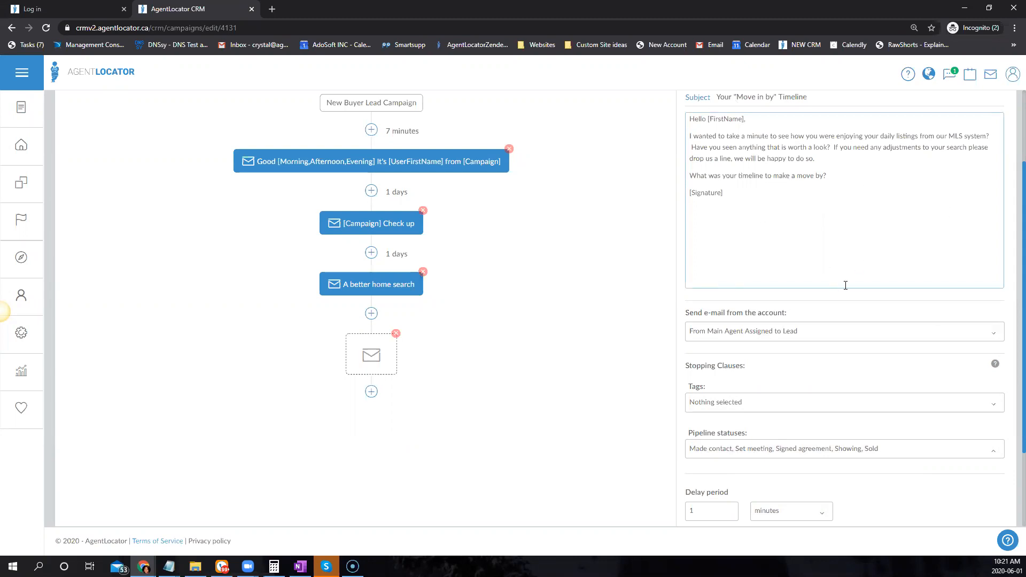
Step: Set the fourth e-mail action's delay period to 1 day and save the action
scroll(755, 219, "down", 2)
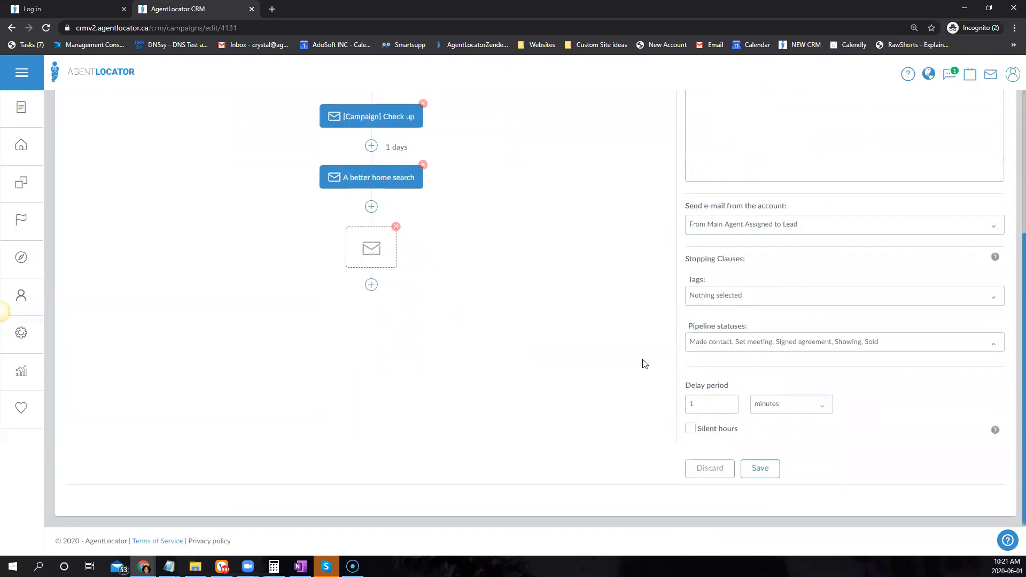
left_click(775, 405)
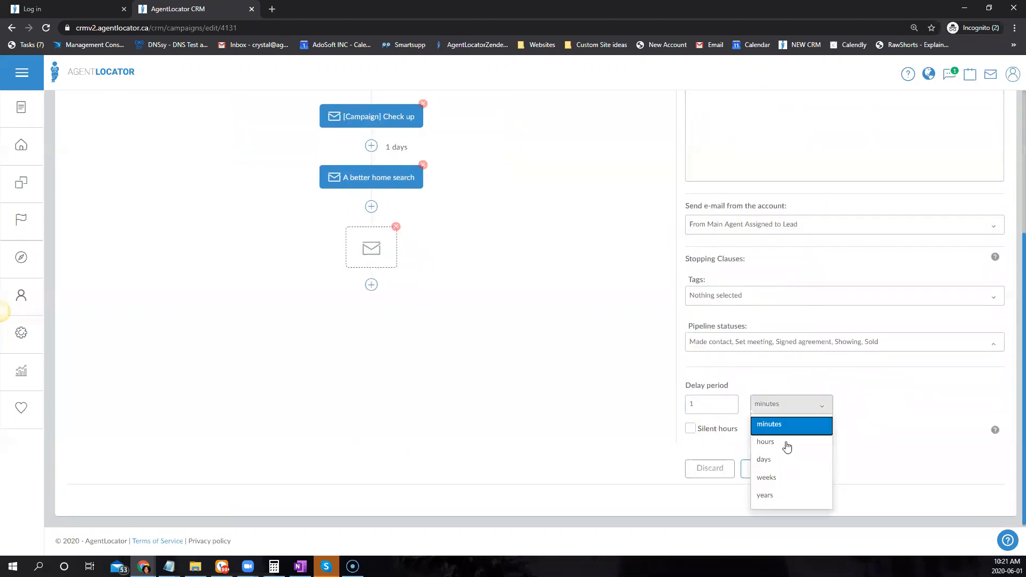
left_click(775, 462)
left_click(772, 475)
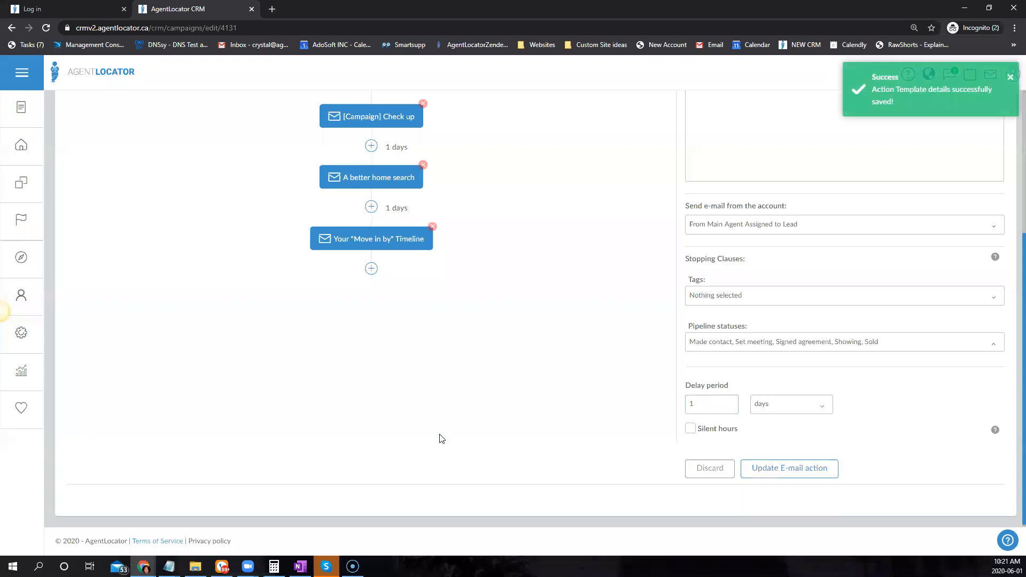
Step: Add a fifth e-mail action after "Your "Move in by" Timeline" using the "Buyers - Email 5-Touching base from [UserFirstName] and [Campaign]" template
scroll(497, 355, "up", 3)
scroll(495, 442, "down", 1)
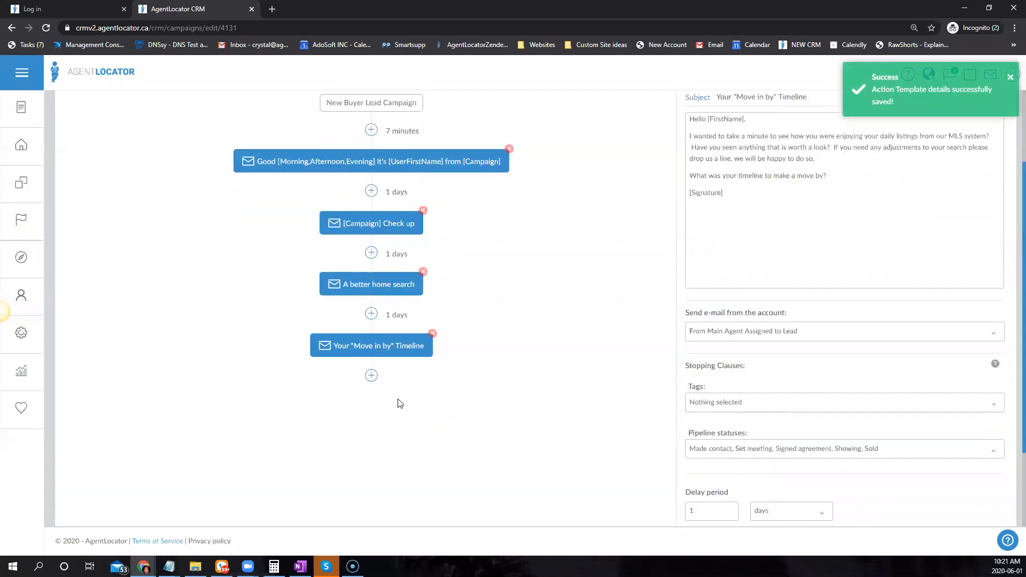
left_click(372, 375)
left_click(291, 425)
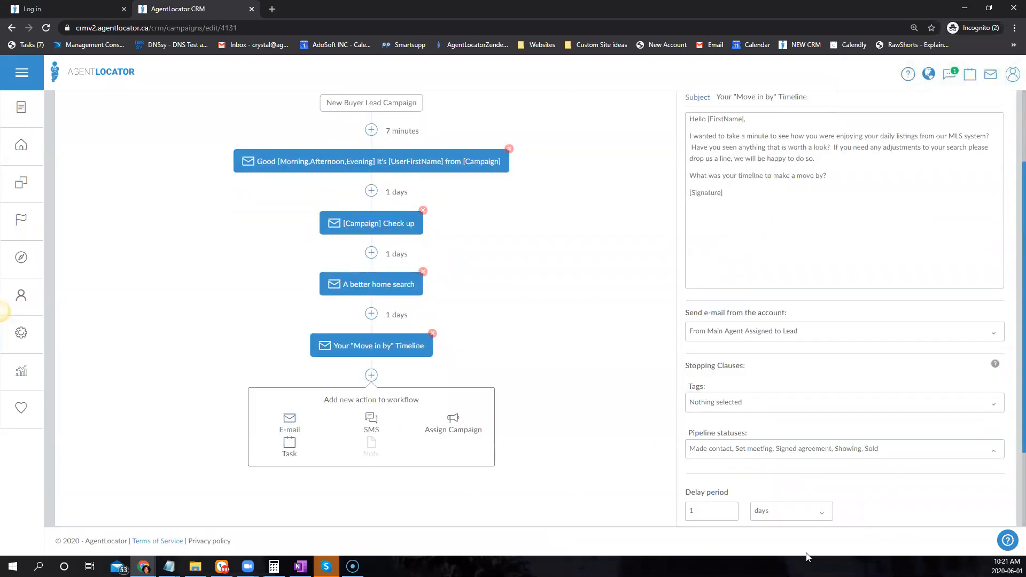
scroll(748, 369, "up", 2)
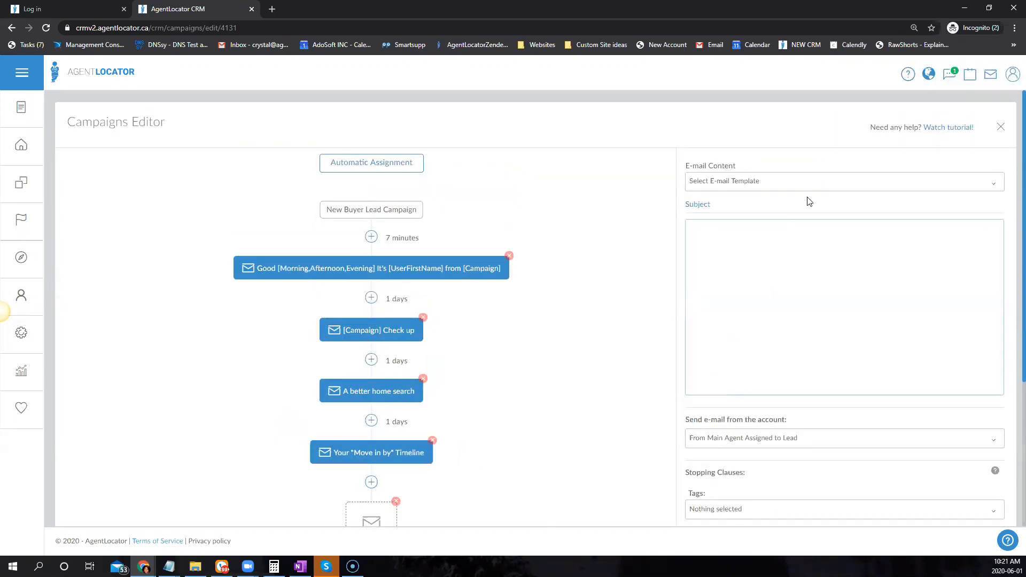
left_click(716, 182)
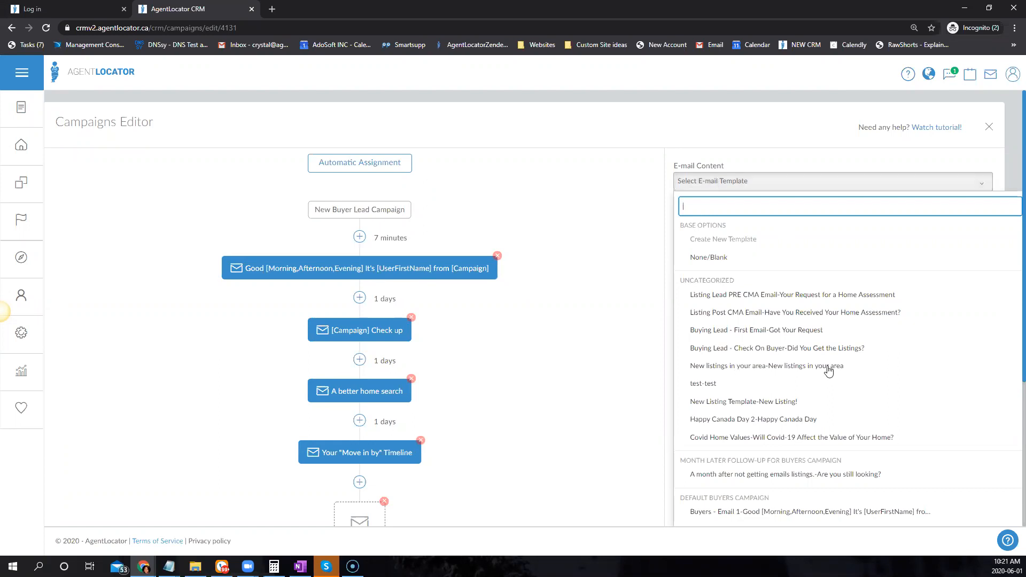
scroll(826, 366, "down", 5)
scroll(813, 342, "down", 1)
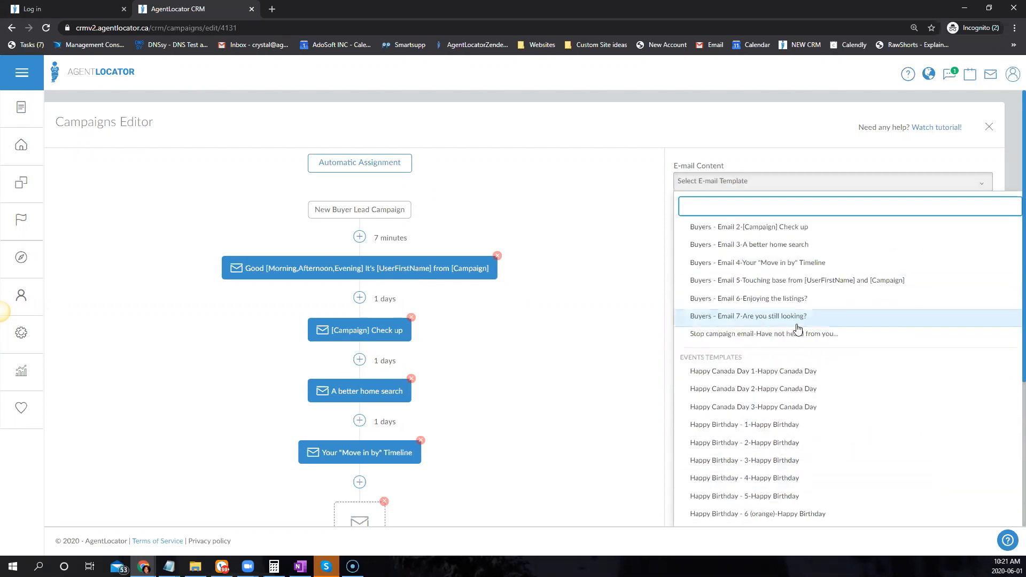
scroll(932, 392, "down", 2)
scroll(957, 364, "up", 3)
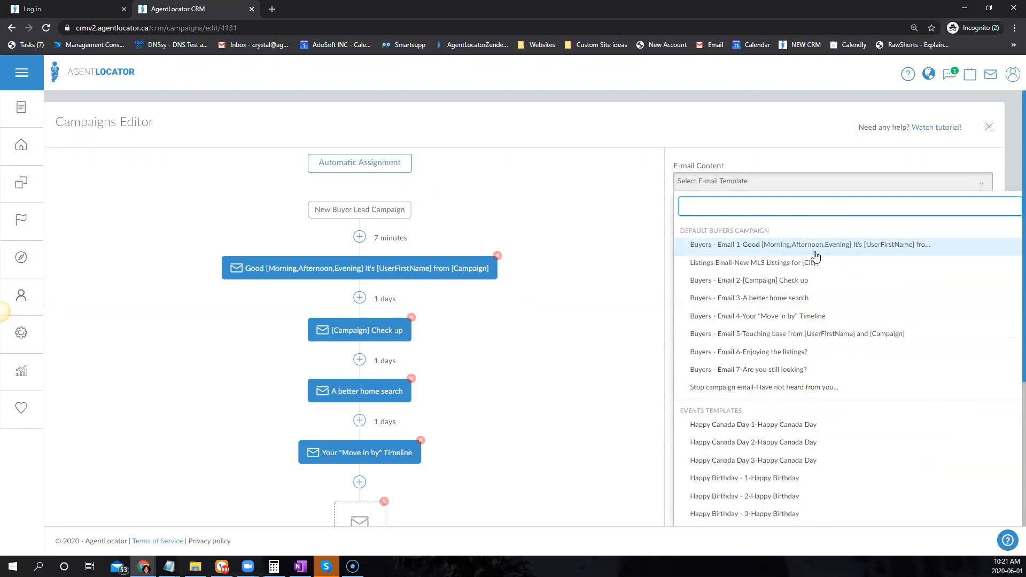
left_click(800, 337)
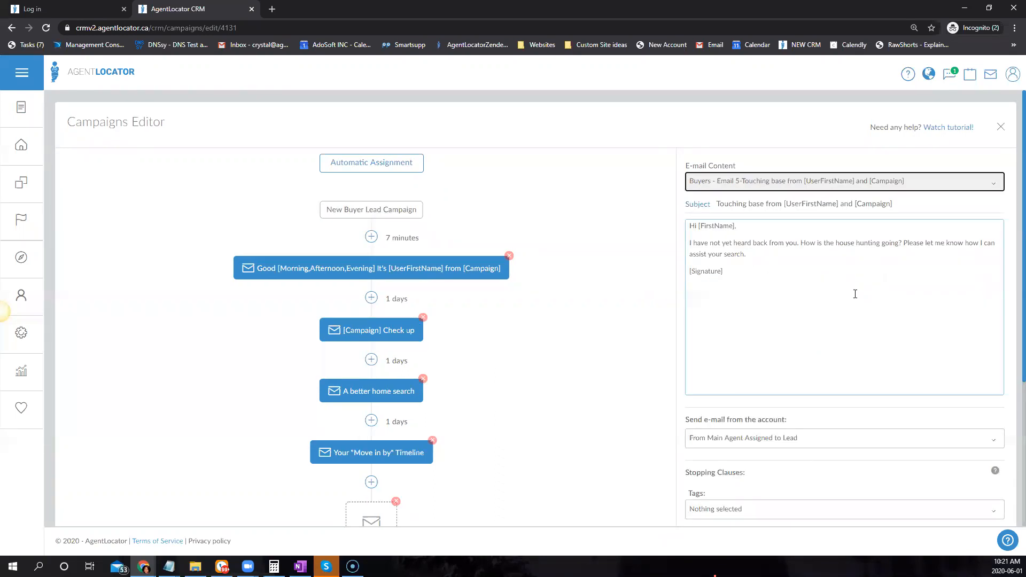
Step: Set the fifth e-mail's stopping clause pipeline statuses to Made contact, Set meeting, Signed agreement, Showing, Sold and Garbage
scroll(841, 265, "down", 1)
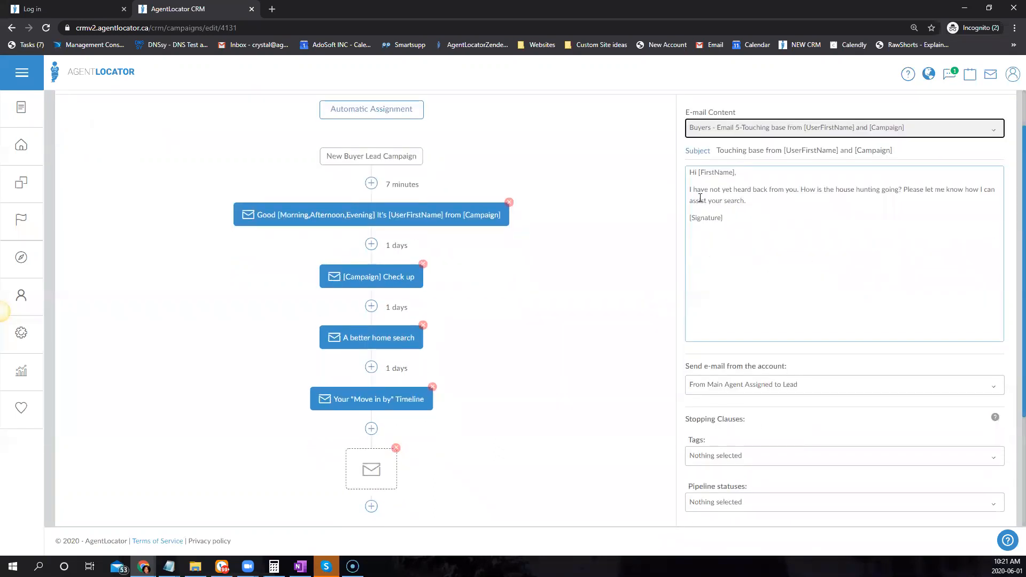
scroll(806, 403, "down", 2)
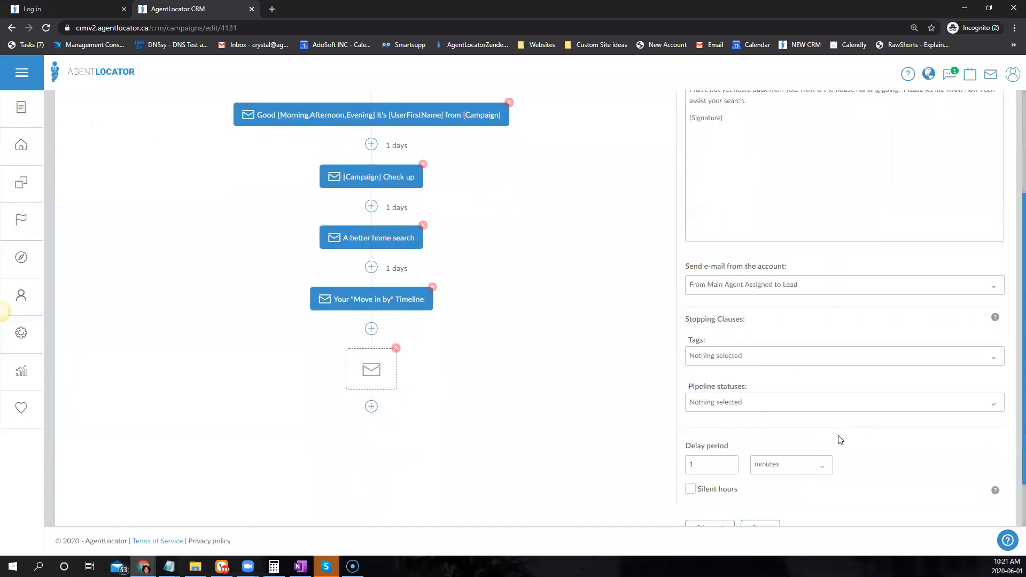
left_click(760, 401)
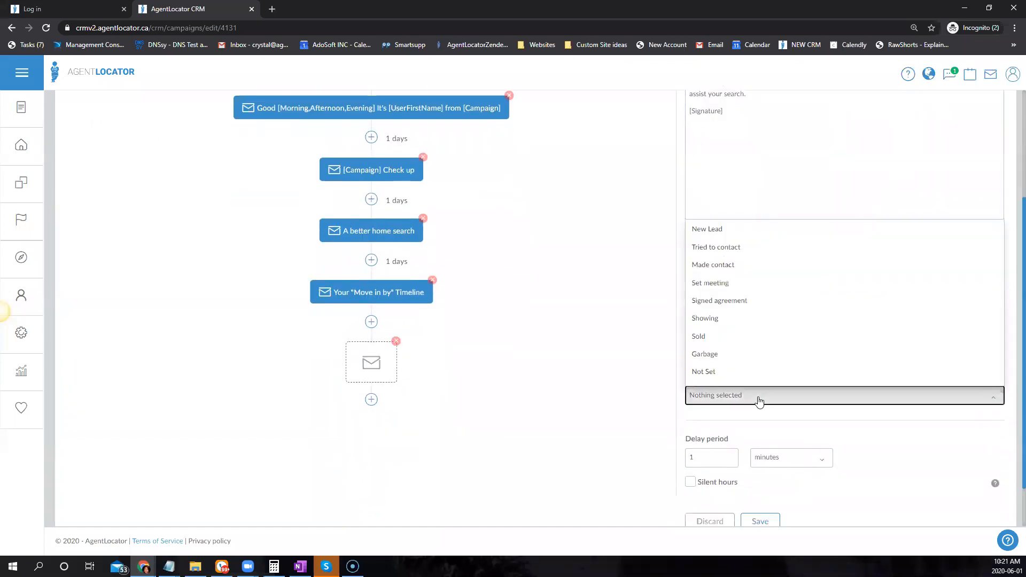
left_click(730, 265)
left_click(713, 283)
left_click(711, 301)
left_click(707, 318)
left_click(705, 336)
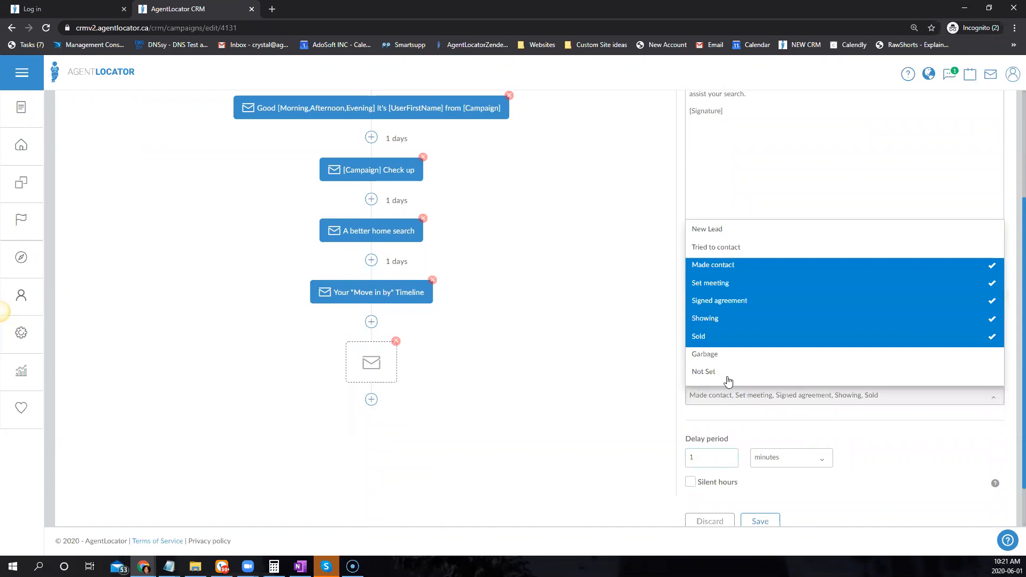
left_click(678, 289)
left_click(727, 395)
left_click(705, 354)
left_click(636, 414)
Step: Set the fifth e-mail action's delay period to 1 day and save the action
scroll(855, 299, "up", 3)
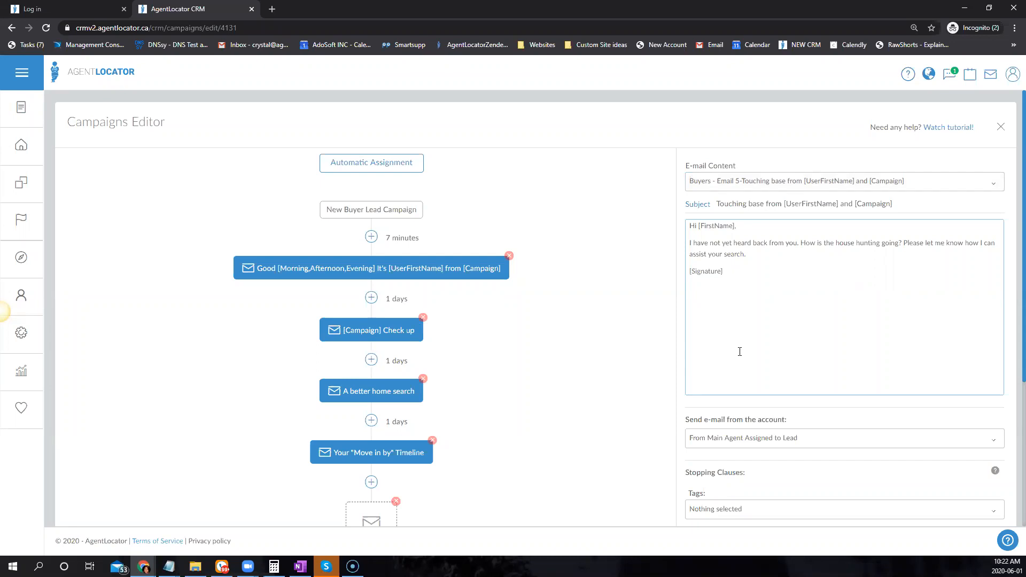
scroll(451, 313, "down", 1)
scroll(688, 495, "down", 2)
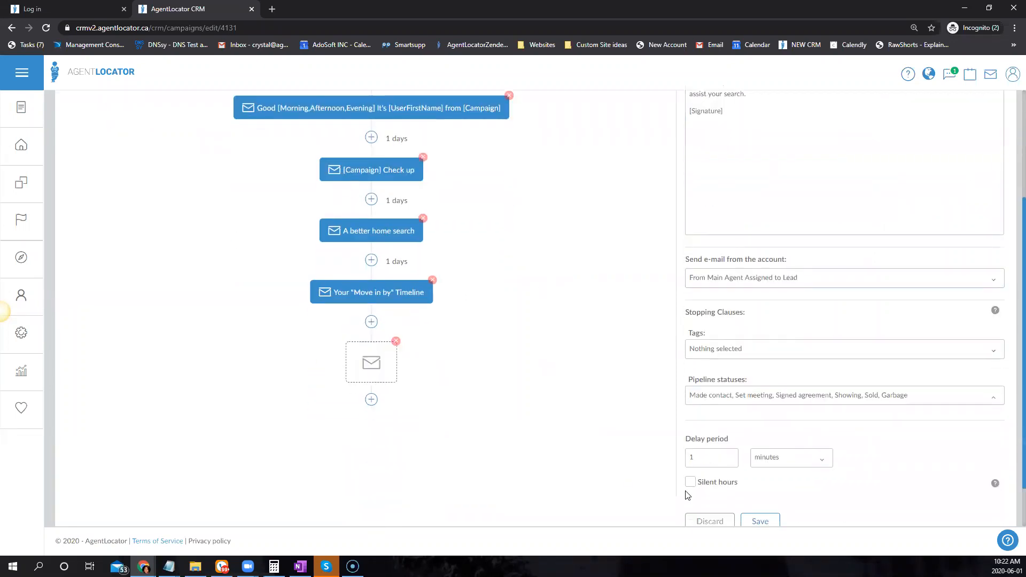
left_click(778, 457)
left_click(775, 400)
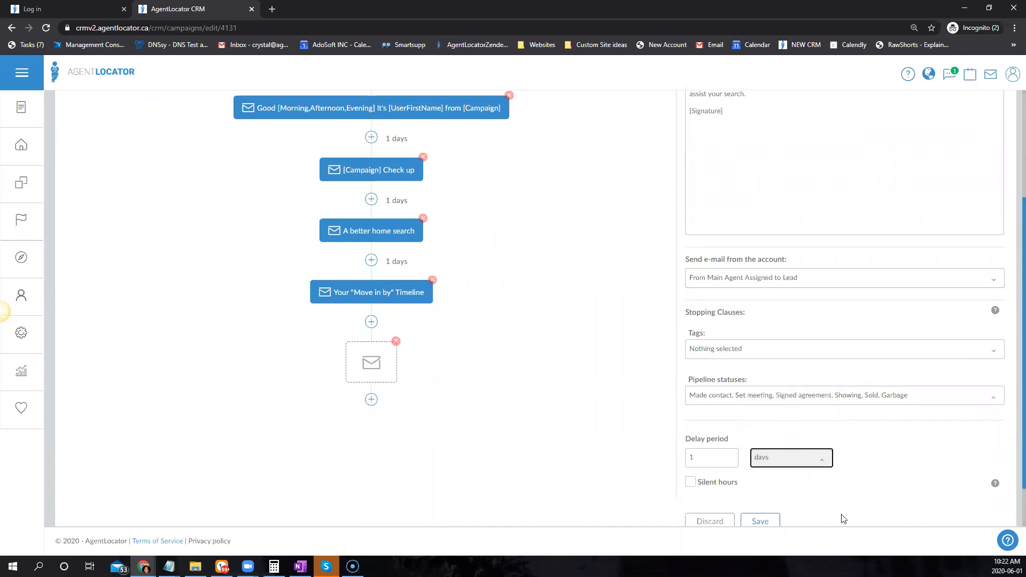
scroll(871, 488, "down", 1)
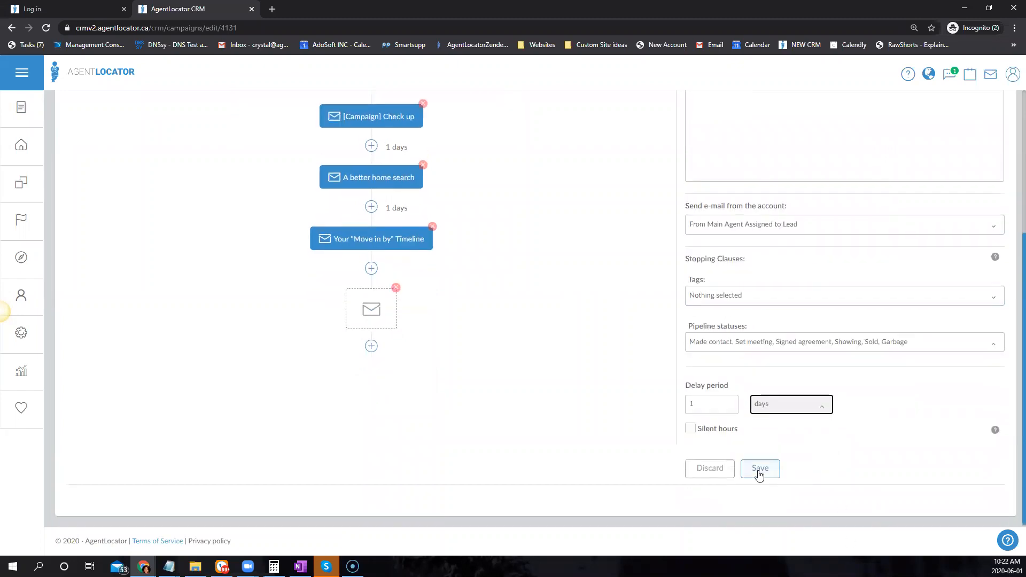
left_click(759, 471)
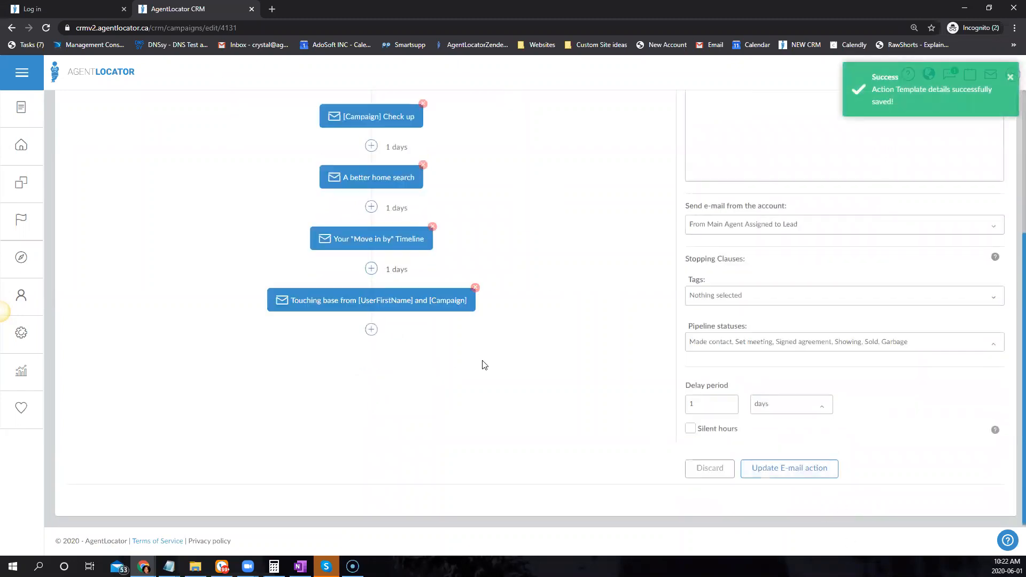
Step: Add a sixth e-mail action after "Touching base from [UserFirstName] and [Campaign]" using the "Buyers - Email 6-Enjoying the listings?" template
scroll(589, 291, "up", 3)
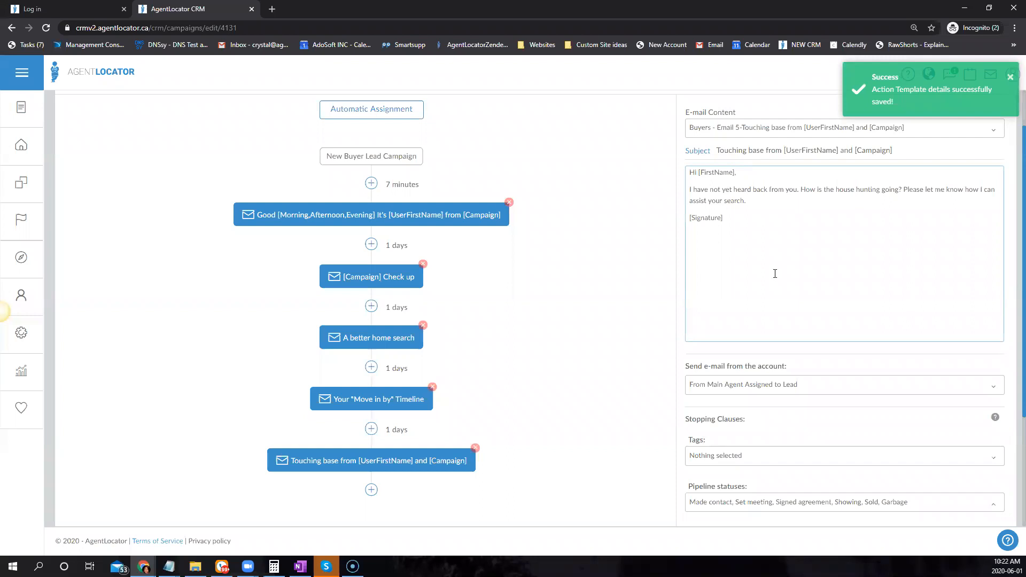
scroll(527, 251, "down", 3)
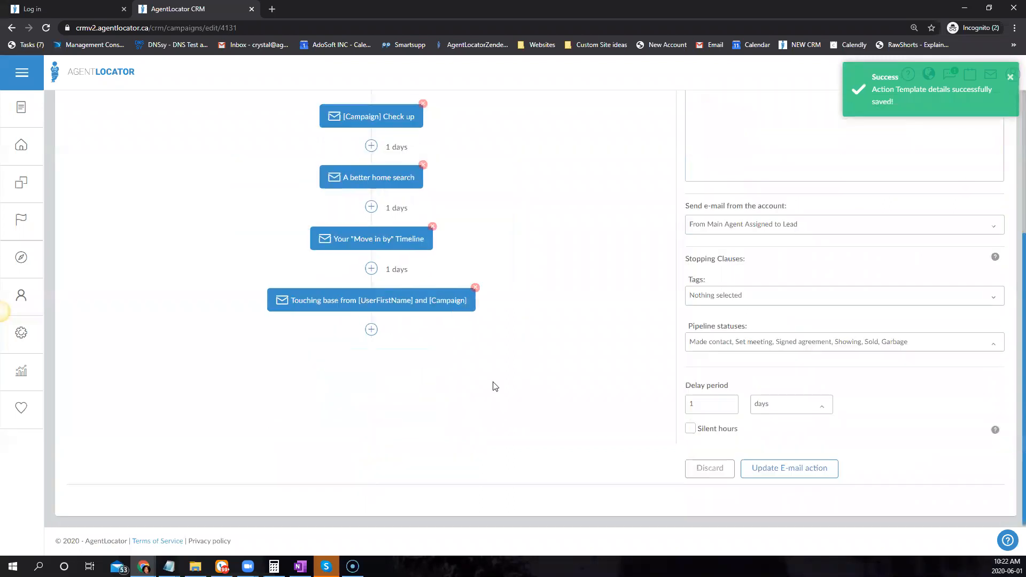
left_click(371, 329)
left_click(292, 378)
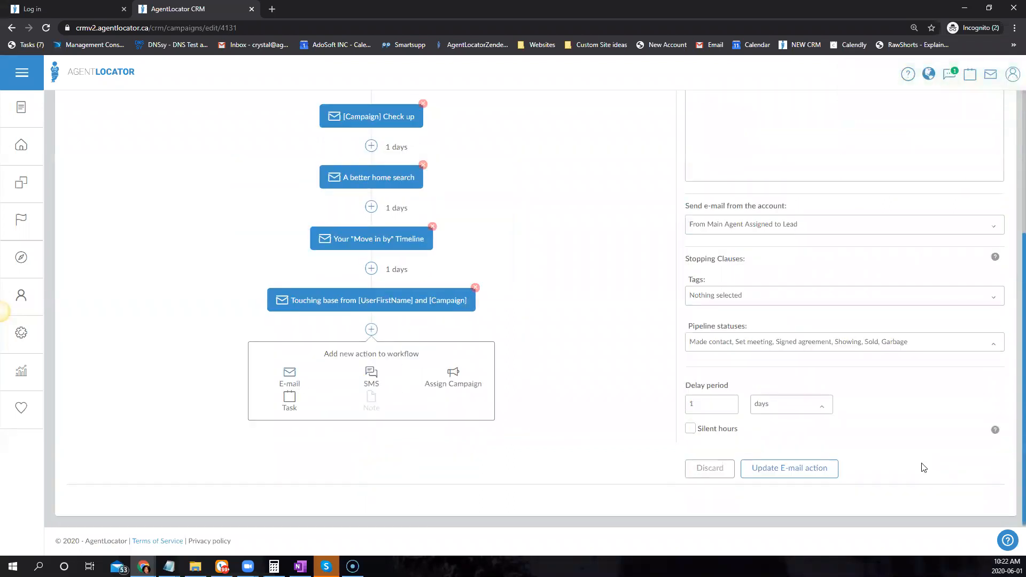
scroll(971, 390, "up", 4)
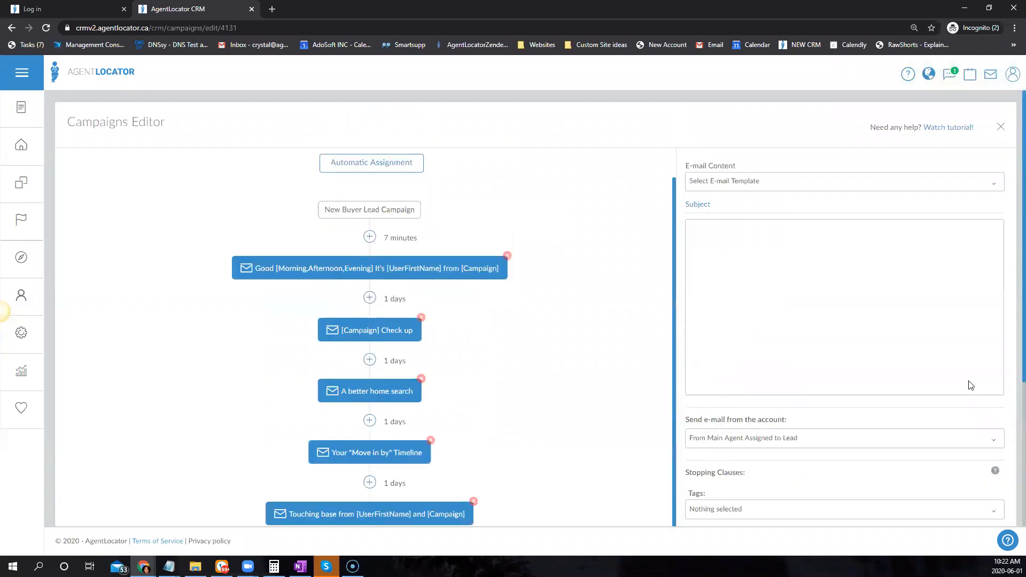
left_click(790, 180)
scroll(871, 378, "down", 1)
scroll(914, 393, "down", 3)
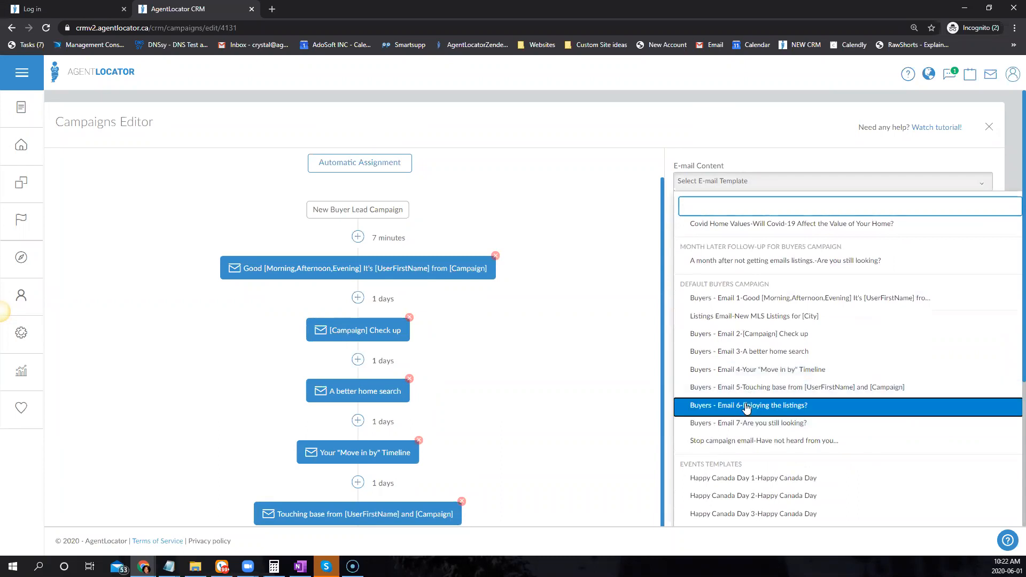
left_click(747, 408)
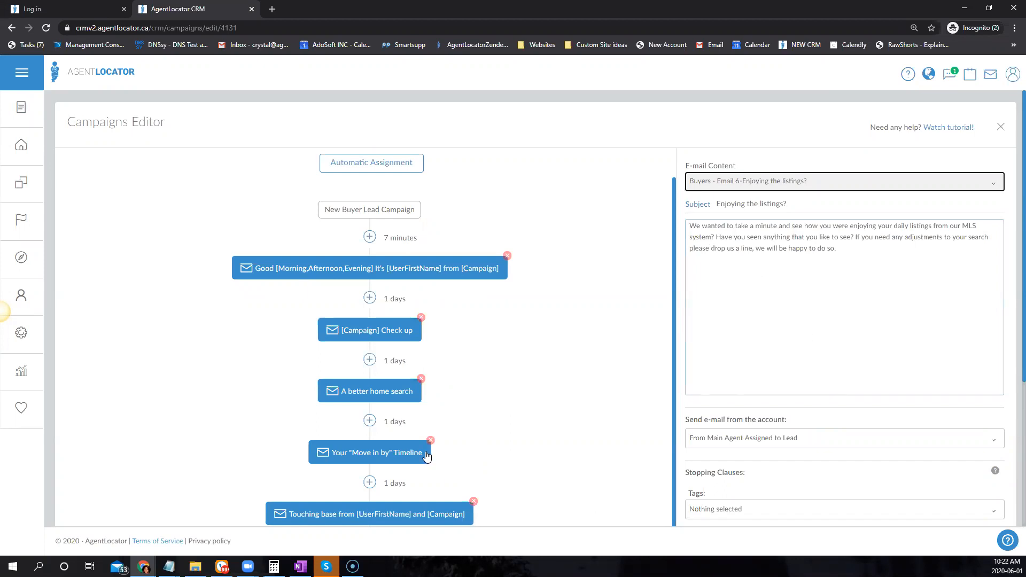
Step: Set the sixth e-mail action's delay period to 1 day
scroll(495, 475, "down", 1)
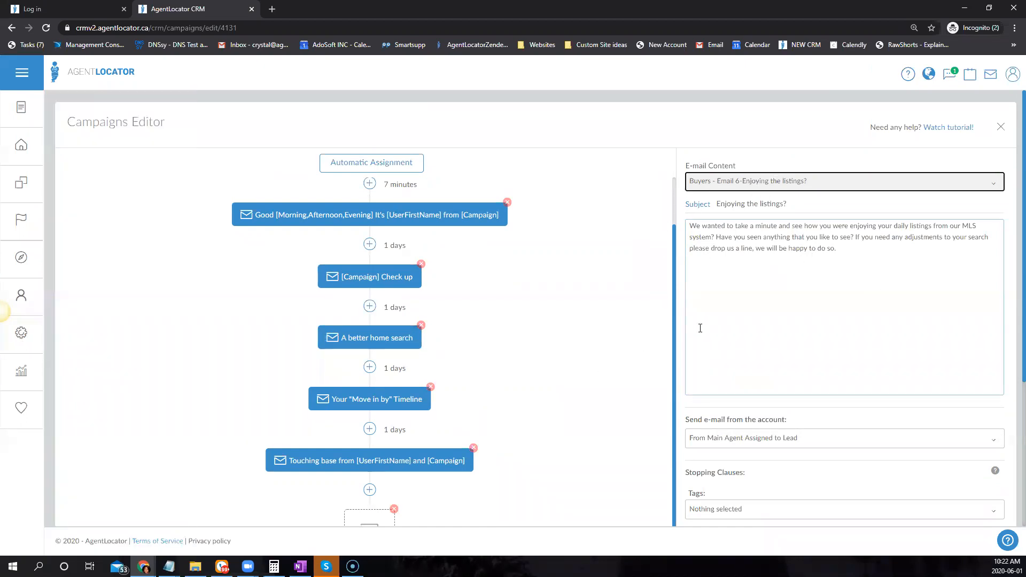
mouse_move(20, 334)
scroll(908, 350, "down", 1)
scroll(954, 320, "down", 3)
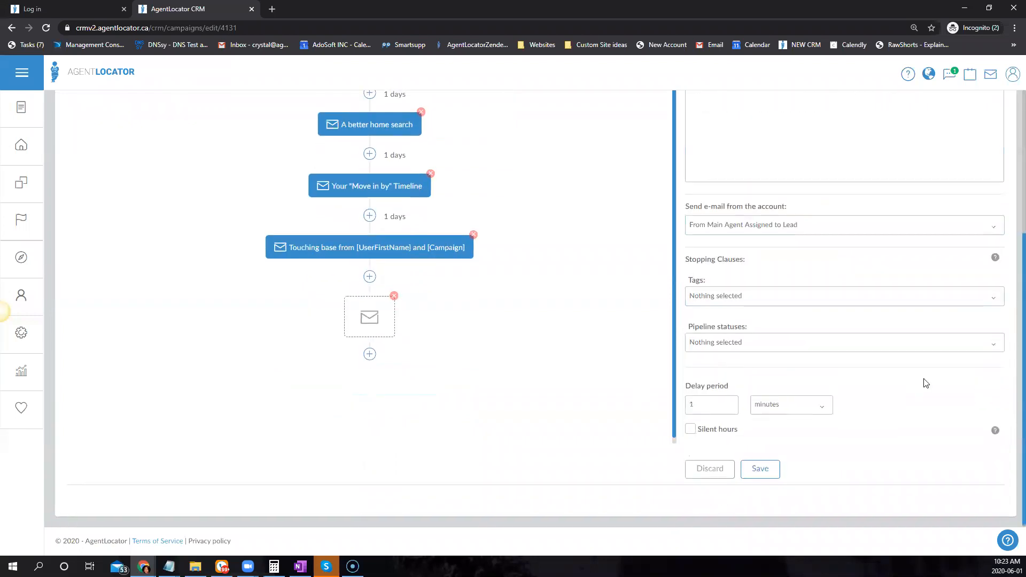
scroll(926, 383, "up", 4)
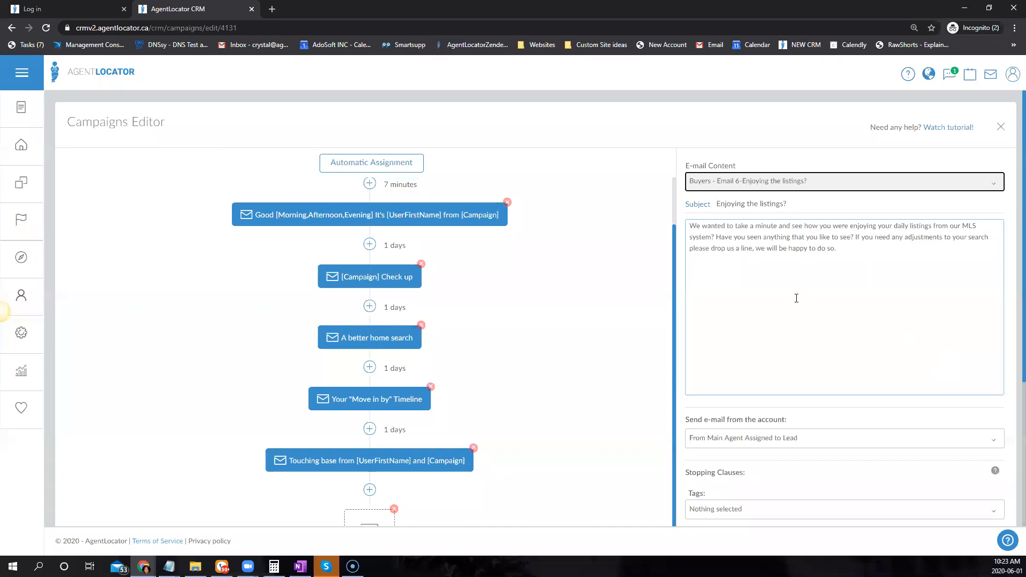
scroll(994, 357, "down", 4)
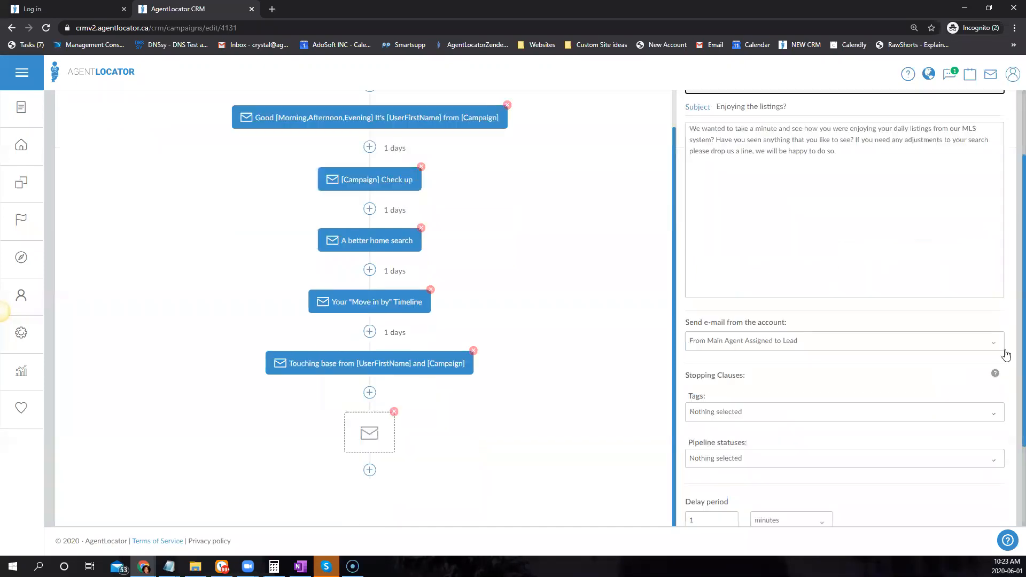
left_click(791, 405)
left_click(780, 459)
Step: Set the sixth e-mail's stopping pipeline statuses to Made contact, Set meeting, Signed agreement, Showing, Sold and Garbage, and save the action
left_click(735, 342)
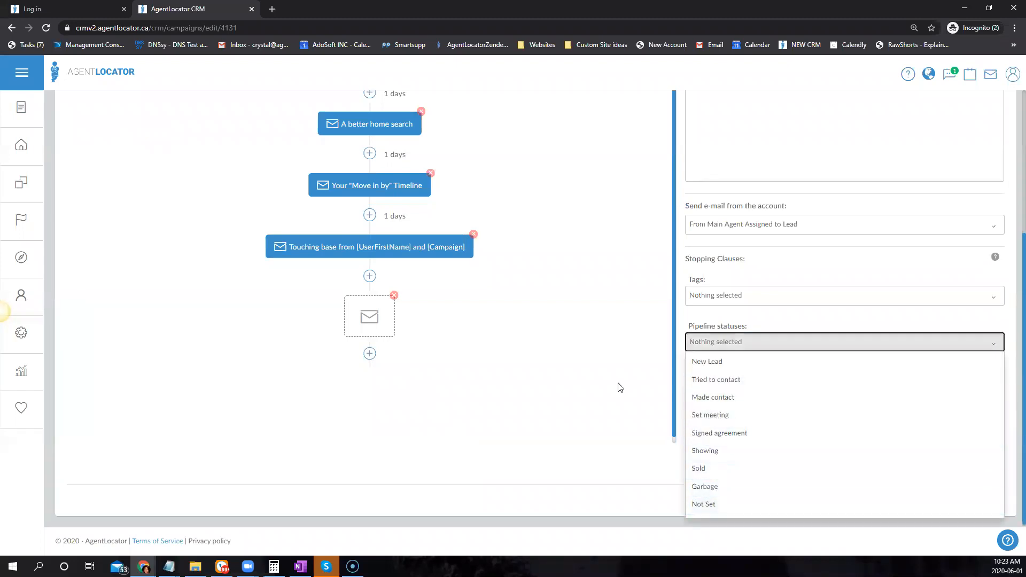
left_click(733, 397)
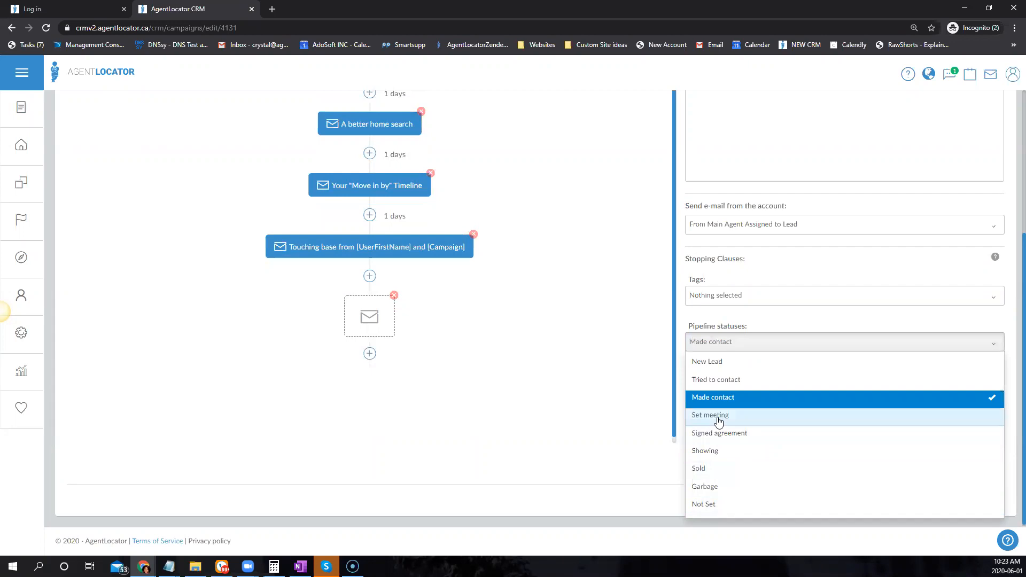
left_click(717, 415)
left_click(704, 450)
left_click(701, 486)
left_click(779, 342)
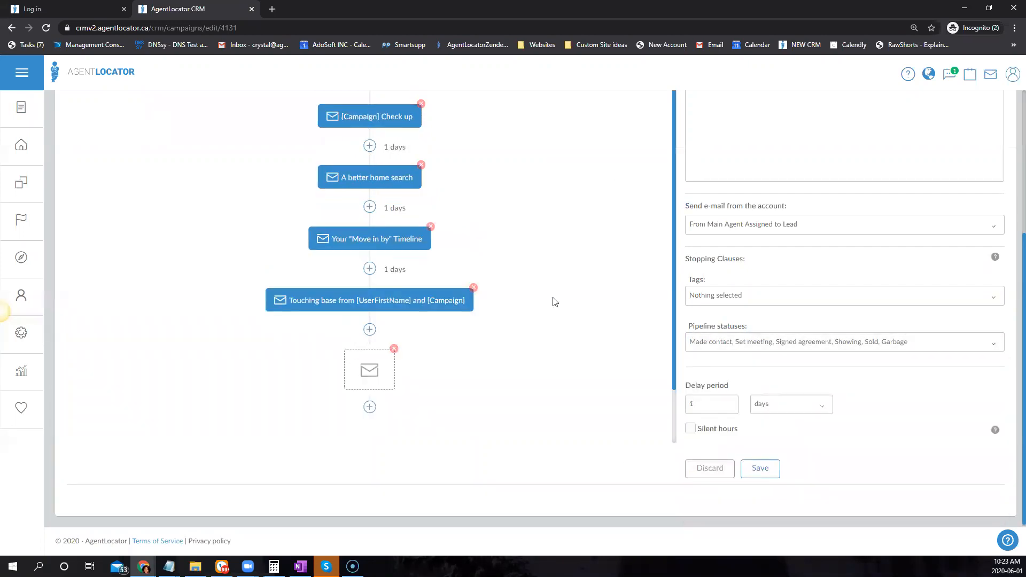
left_click(769, 468)
Step: Choose the "Buyers - Email 7-Are you still looking?" template as the e-mail content in the open action
scroll(695, 299, "up", 4)
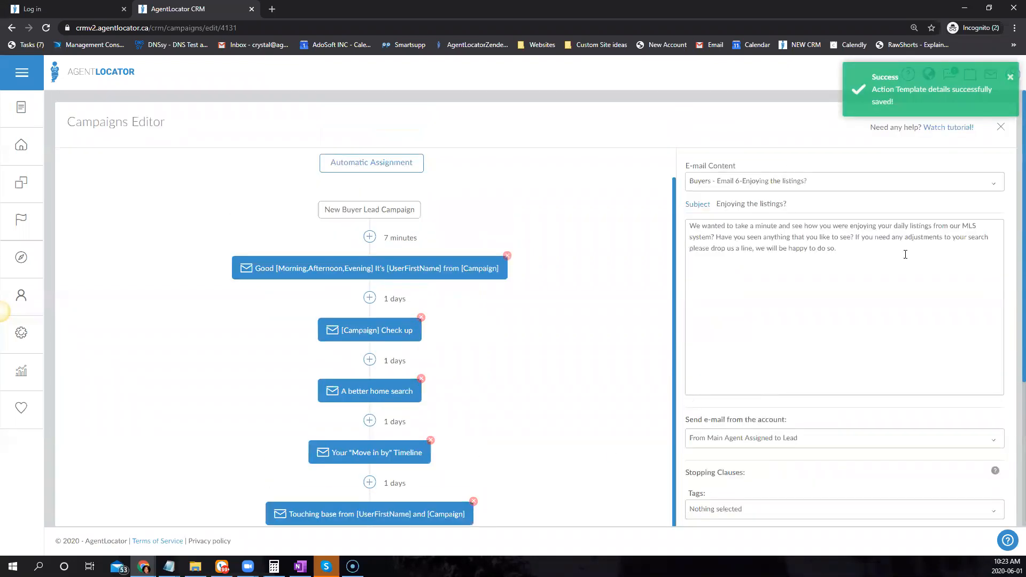
left_click(728, 186)
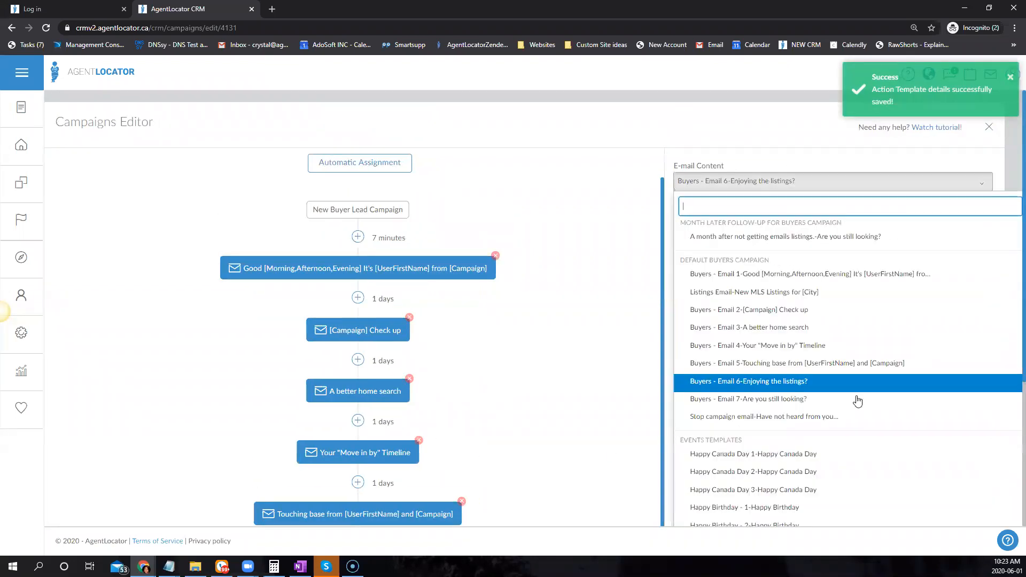
left_click(802, 400)
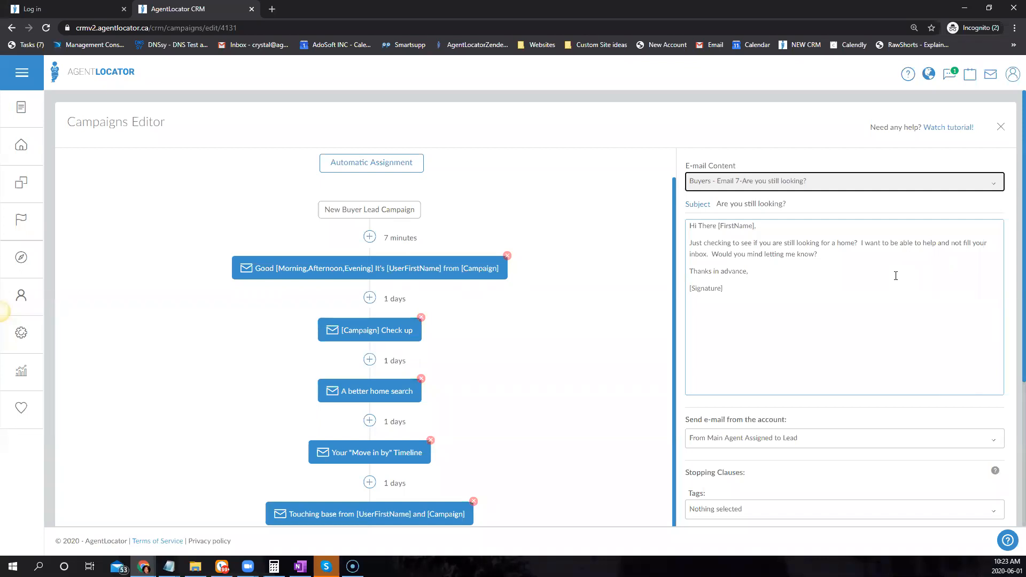
Step: Discard the unsaved template change in the open e-mail action
scroll(974, 346, "down", 3)
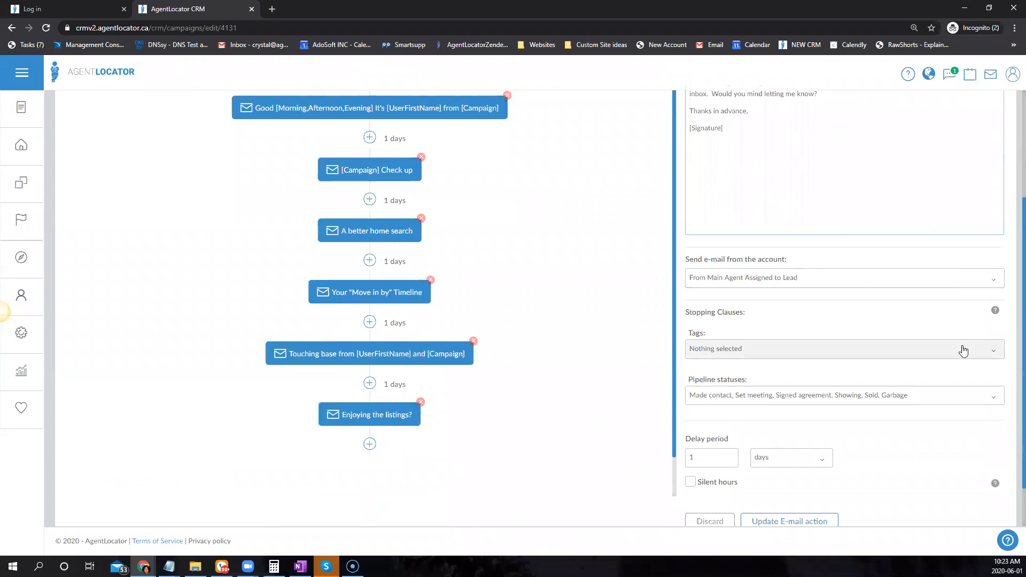
scroll(965, 350, "down", 1)
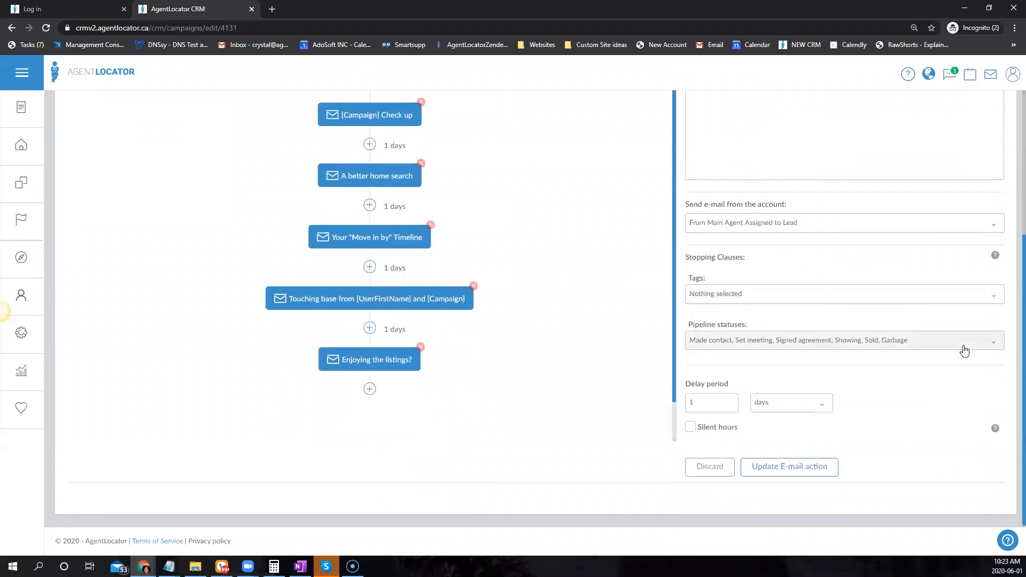
scroll(922, 373, "up", 4)
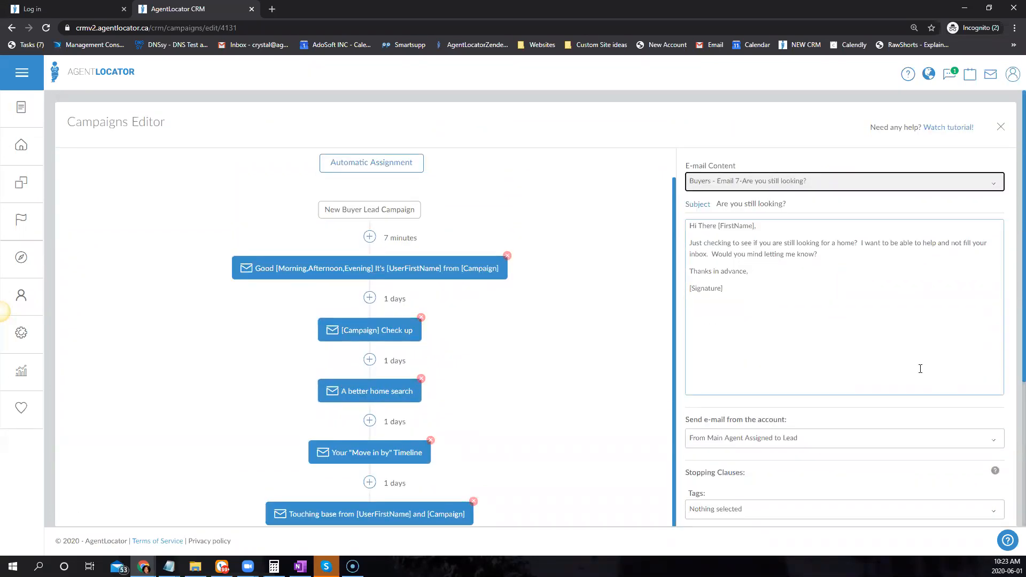
scroll(920, 369, "down", 4)
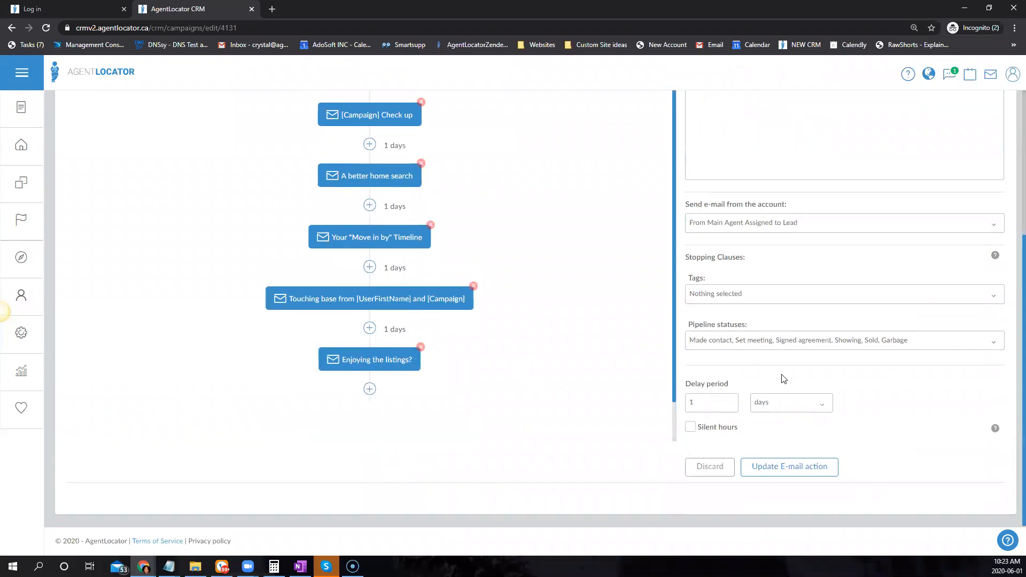
scroll(781, 383, "up", 1)
scroll(837, 395, "up", 3)
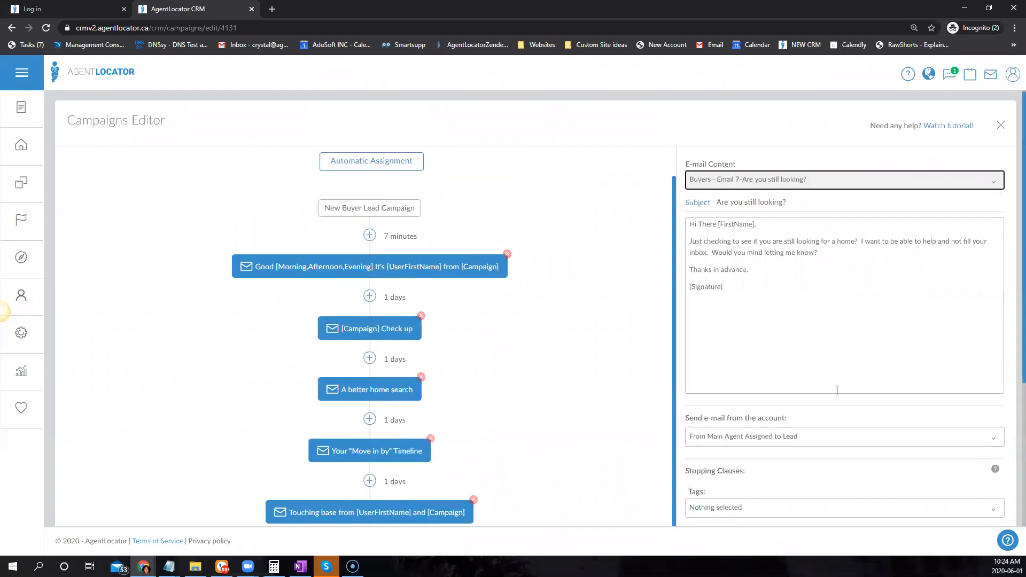
scroll(837, 390, "down", 4)
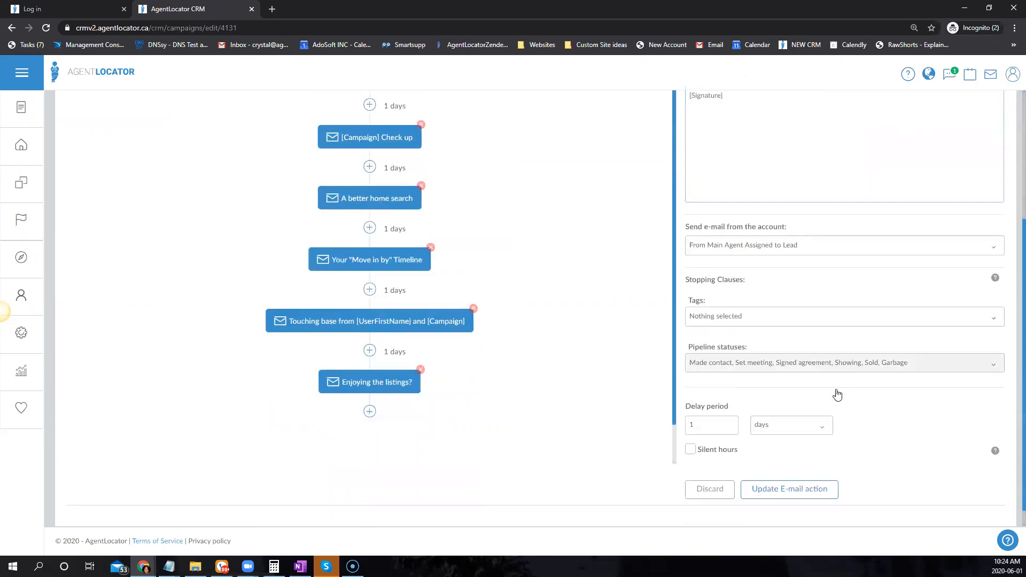
left_click(370, 392)
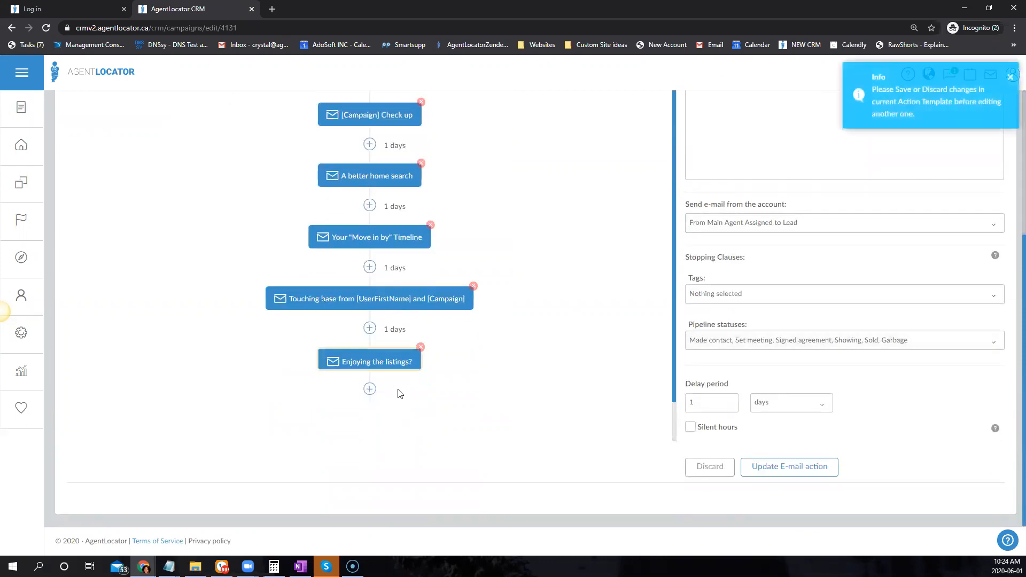
left_click(715, 463)
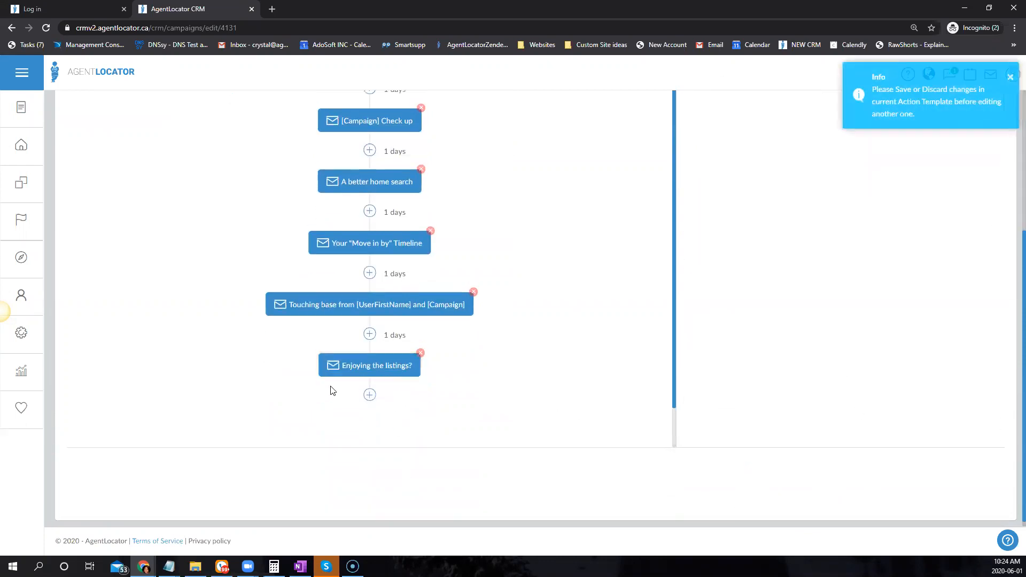
Step: Add a seventh e-mail action after "Enjoying the listings?" using the "Buyers - Email 7-Are you still looking?" template
left_click(370, 396)
left_click(292, 438)
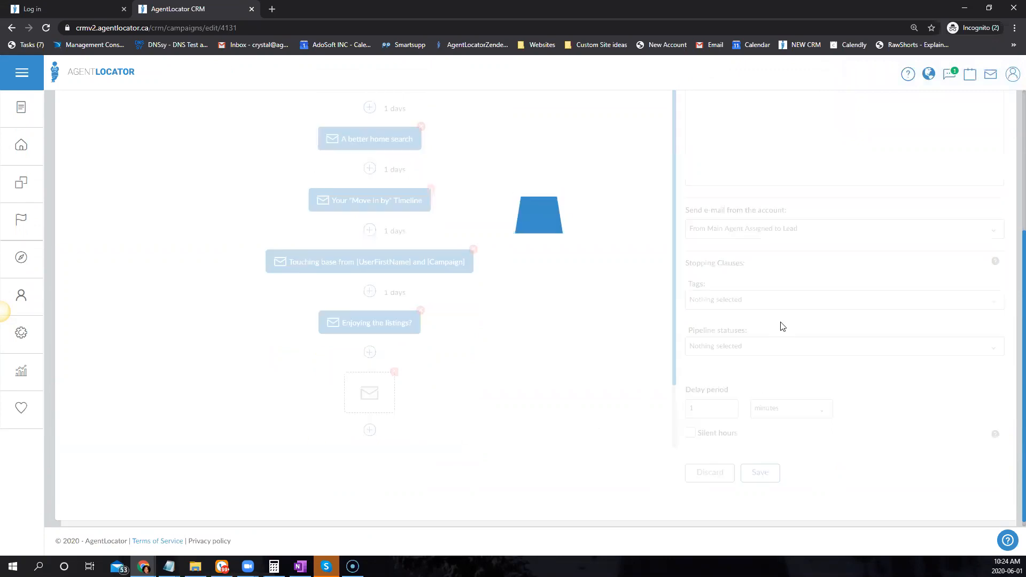
left_click(726, 181)
scroll(808, 436, "down", 3)
left_click(836, 382)
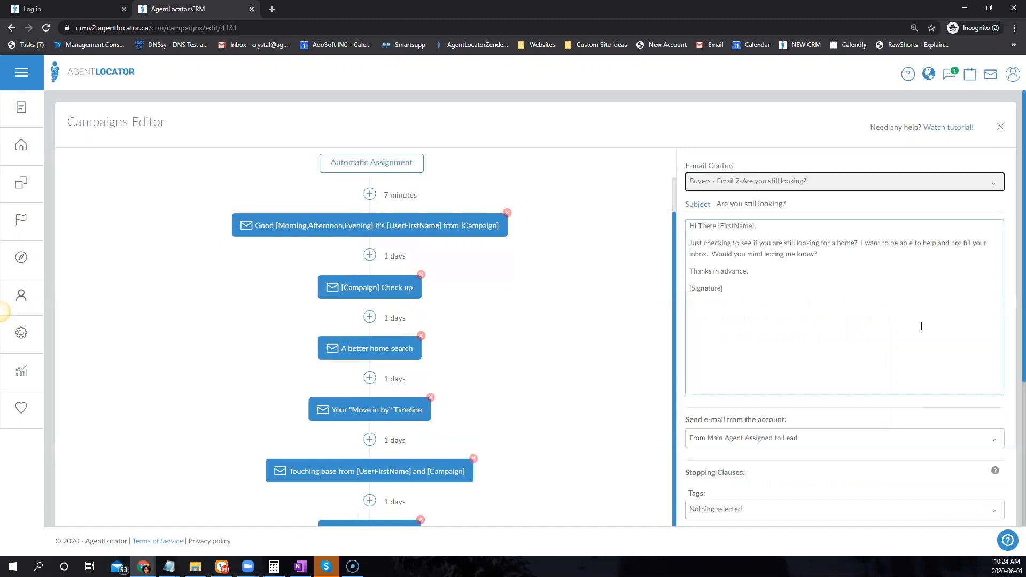
Step: Set the seventh e-mail's stopping pipeline statuses to Made contact, Set meeting, Signed agreement, Showing, Sold and Garbage
scroll(1001, 402, "down", 3)
left_click(758, 394)
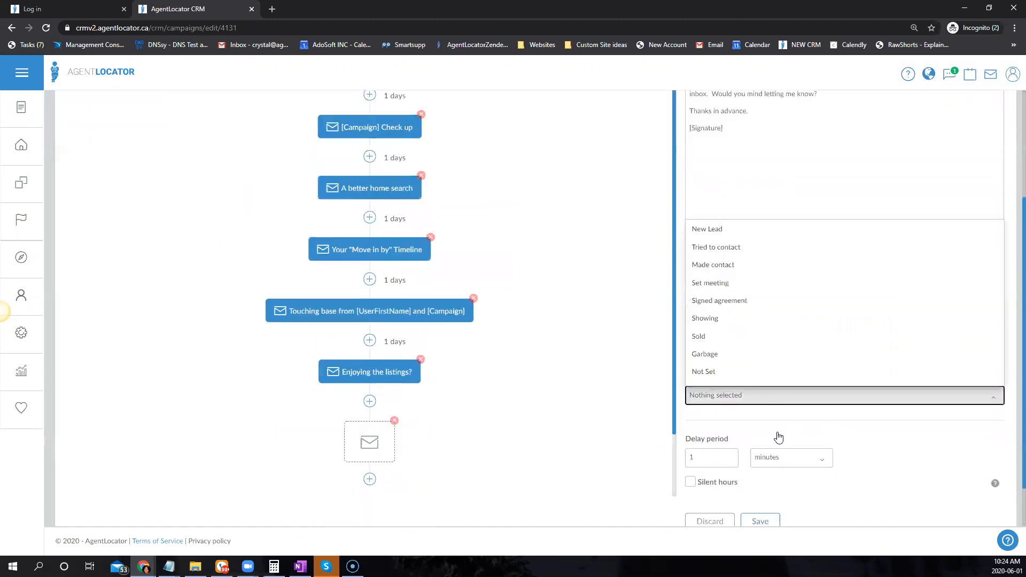
left_click(743, 265)
left_click(719, 283)
left_click(713, 301)
left_click(708, 319)
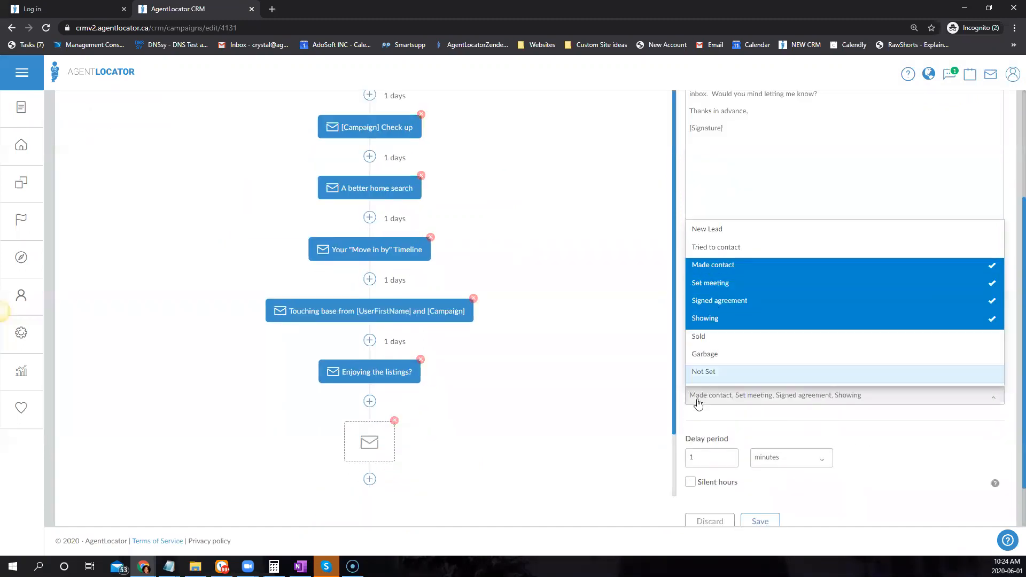
left_click(700, 336)
left_click(697, 355)
scroll(908, 454, "down", 1)
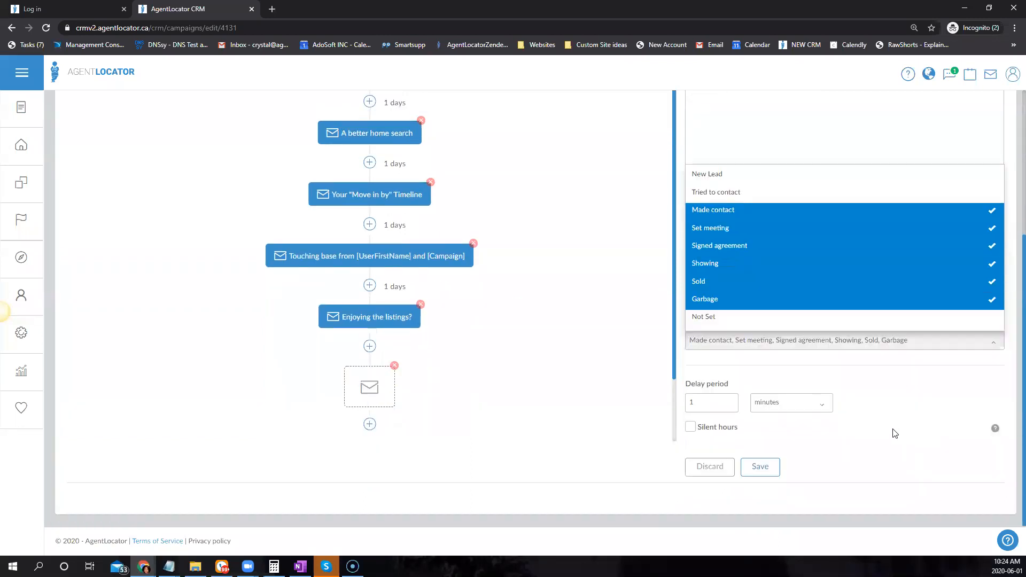
Step: Set the seventh e-mail action's delay period to 1 day and save the action
left_click(730, 400)
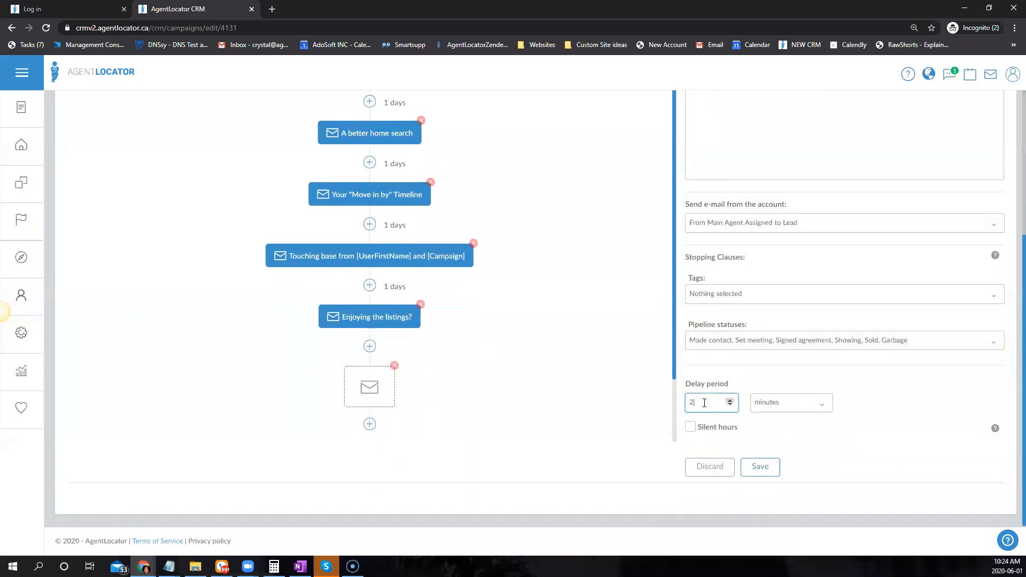
left_click(730, 407)
left_click(791, 403)
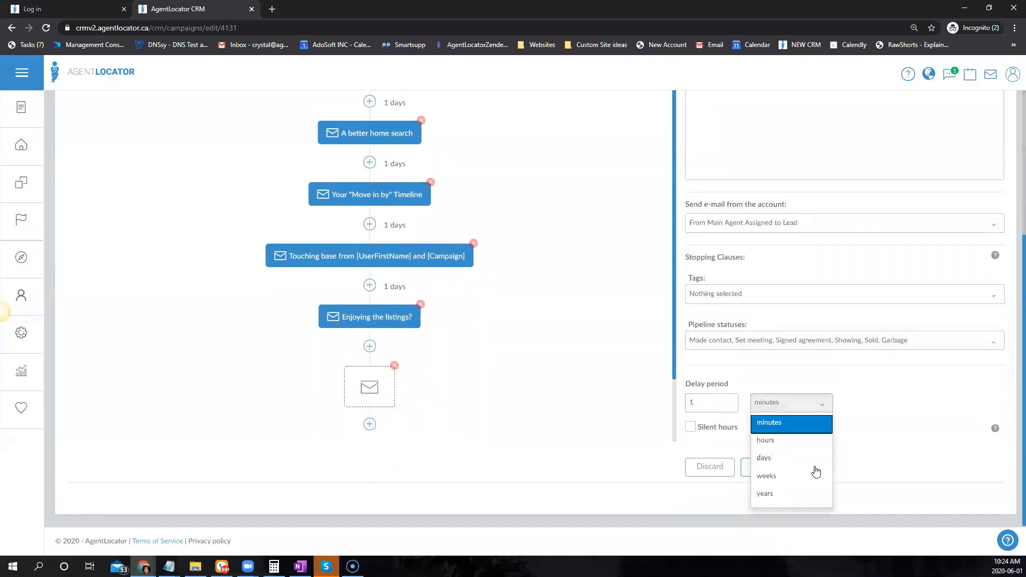
left_click(776, 459)
left_click(764, 467)
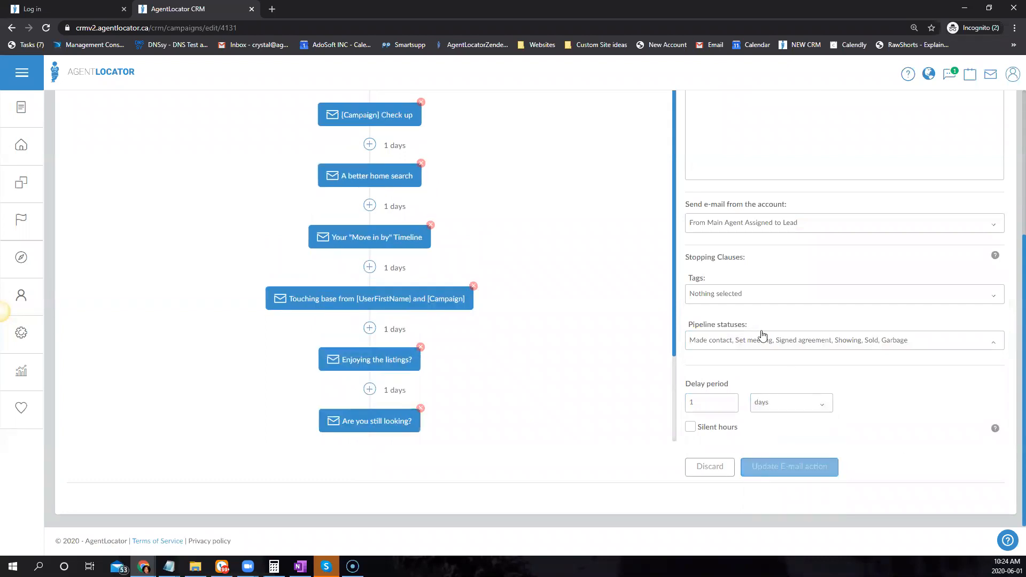
scroll(453, 396, "down", 2)
scroll(410, 389, "up", 2)
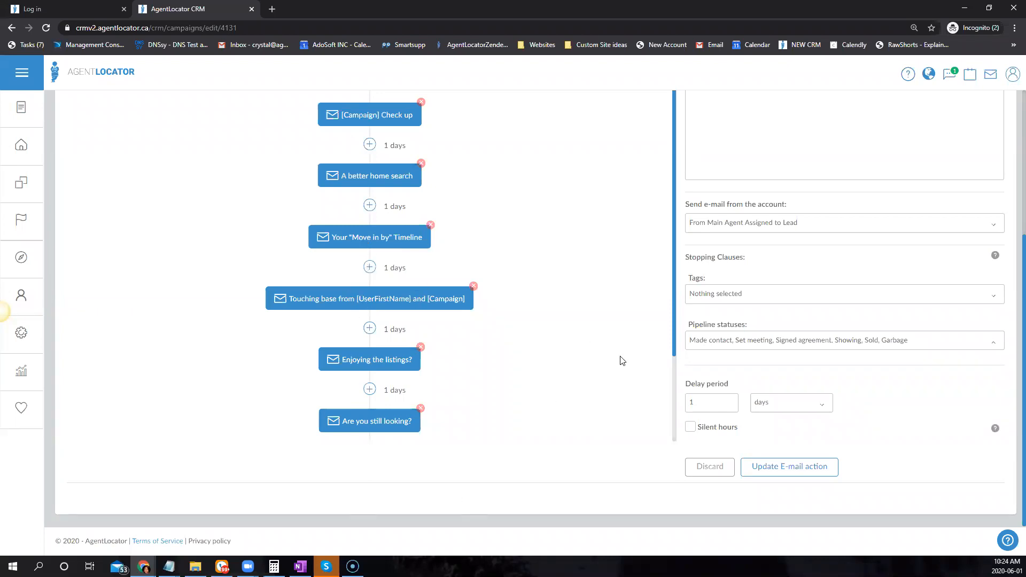
scroll(486, 386, "up", 1)
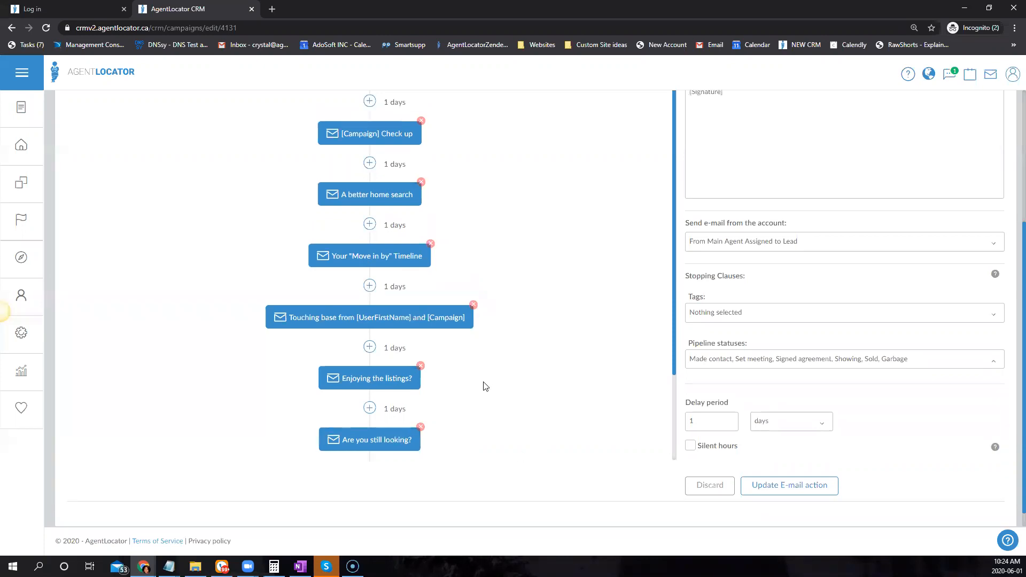
scroll(485, 386, "up", 3)
Step: Try adding an Assign Campaign action after "Are you still looking?" using the "Lead Qualification Campaign Template new" campaign
scroll(515, 410, "down", 2)
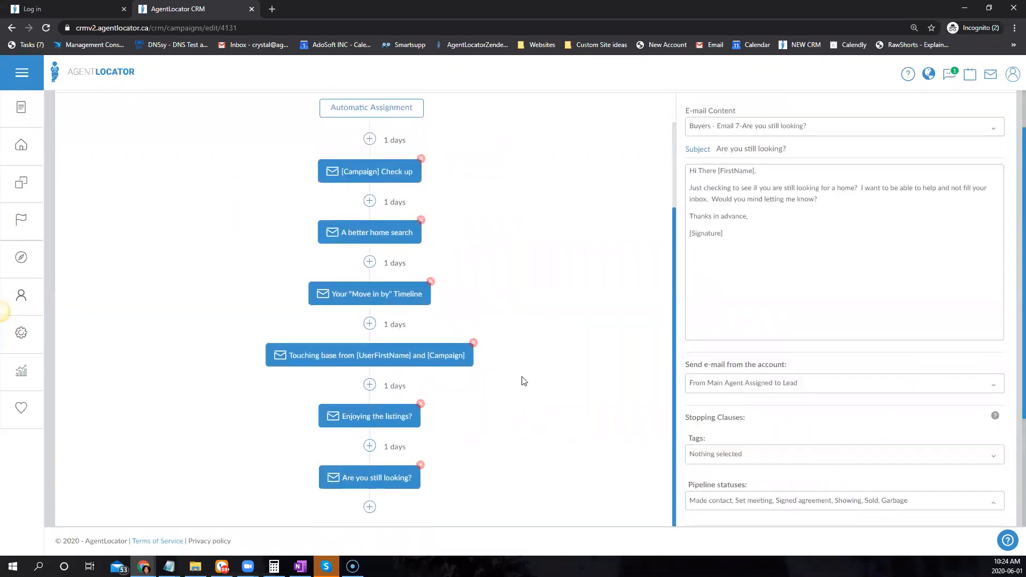
scroll(524, 381, "down", 2)
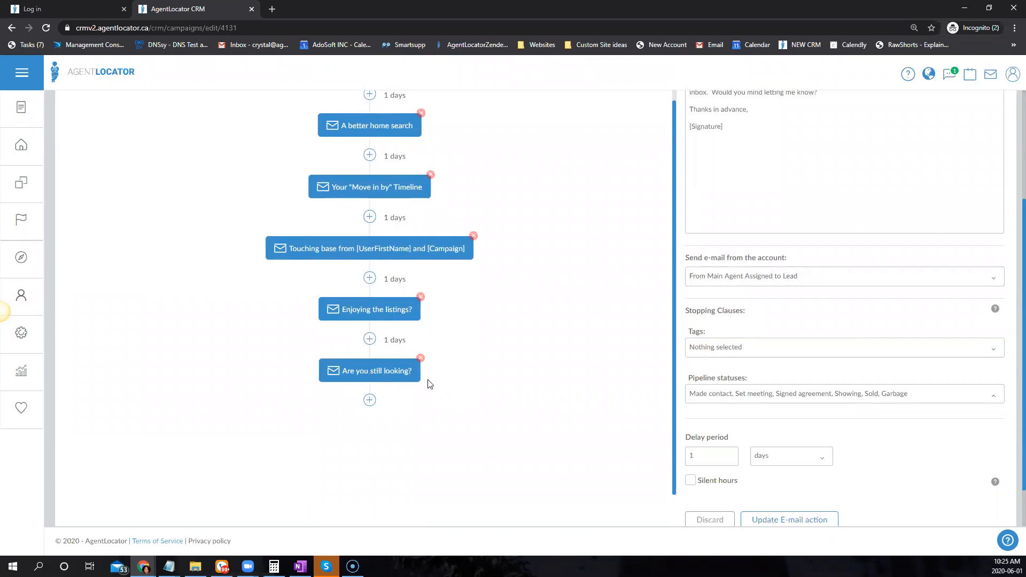
left_click(370, 400)
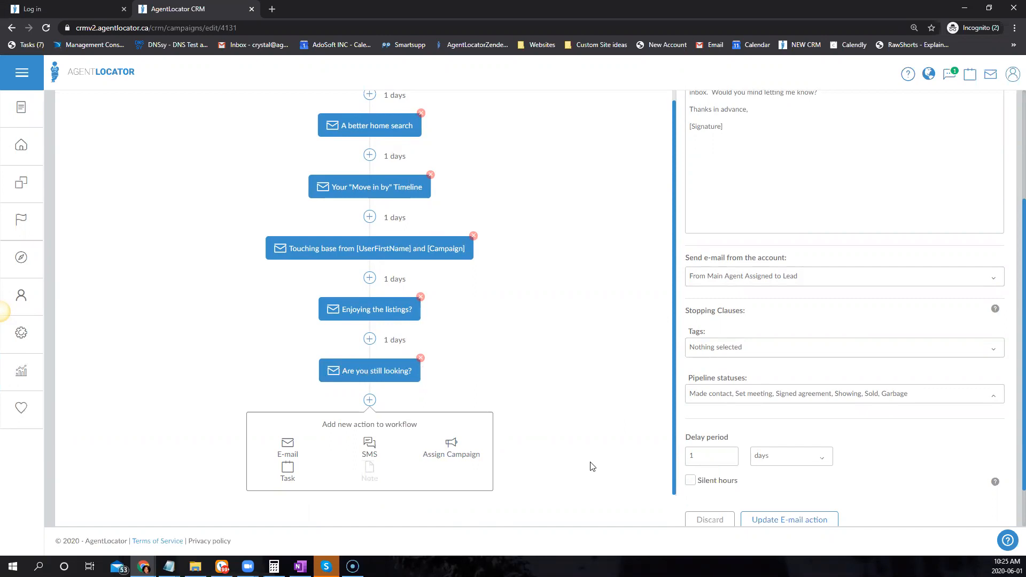
left_click(453, 450)
scroll(641, 451, "up", 5)
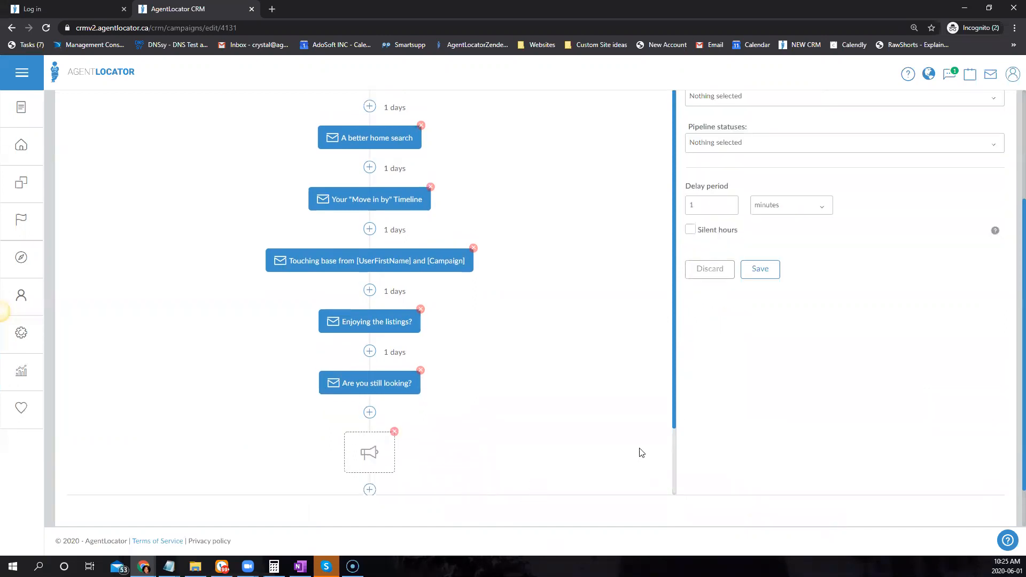
scroll(871, 331, "down", 2)
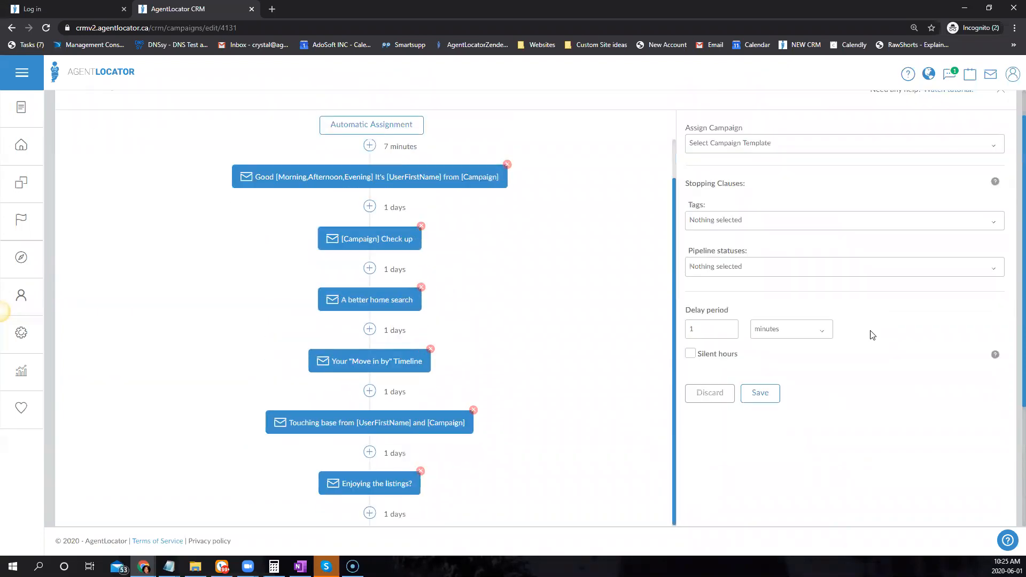
scroll(887, 195, "up", 2)
left_click(844, 182)
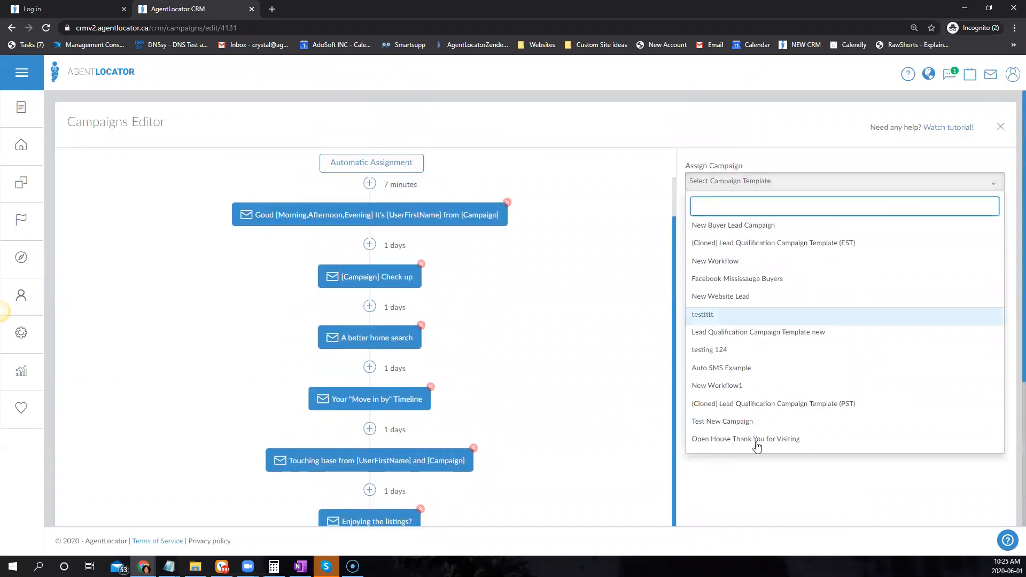
scroll(515, 396, "down", 2)
scroll(508, 473, "down", 2)
scroll(871, 327, "up", 1)
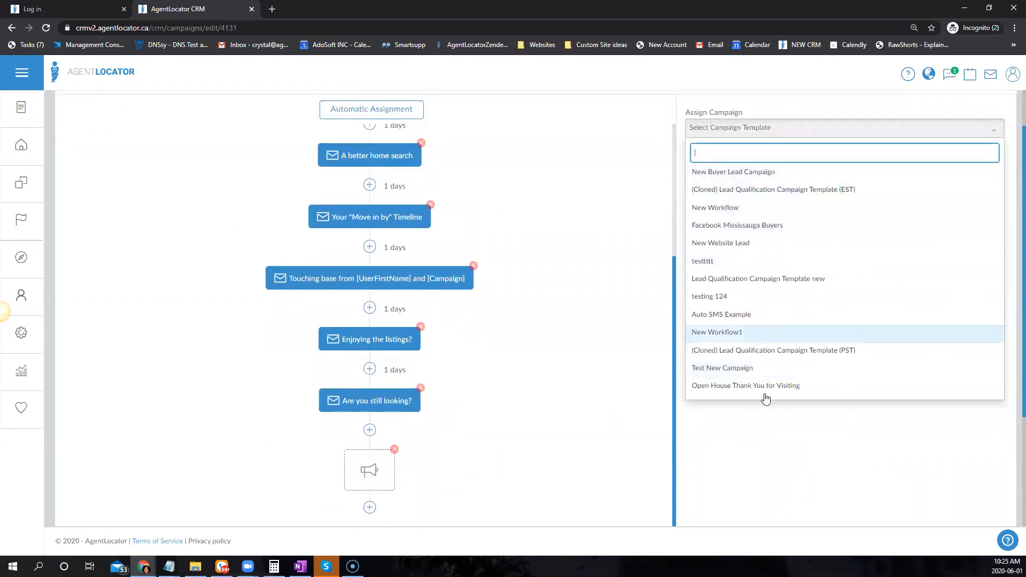
left_click(768, 278)
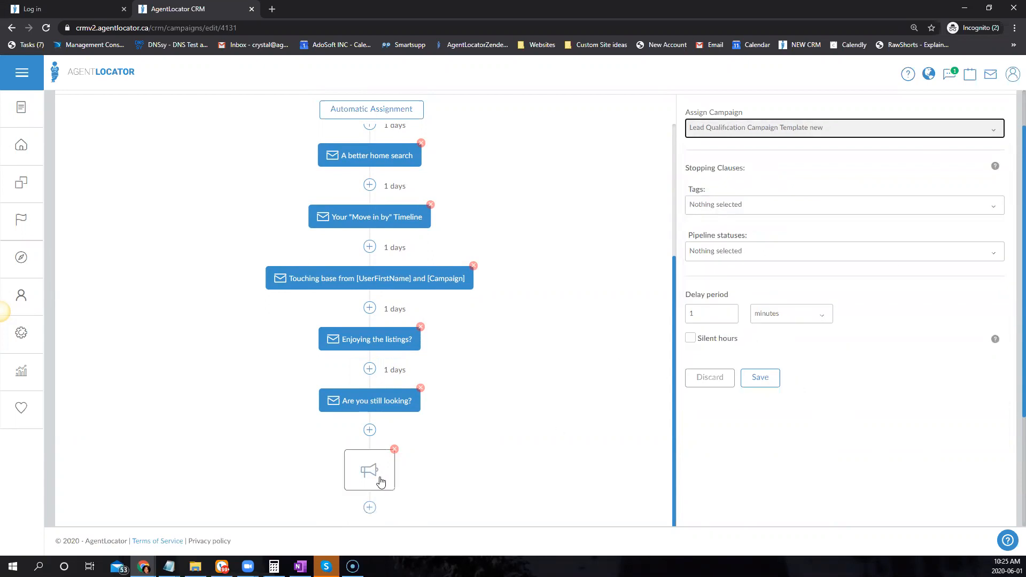
Step: Try Made contact, Set meeting and Signed agreement as the Assign Campaign action's stopping statuses, and discard the action
left_click(724, 255)
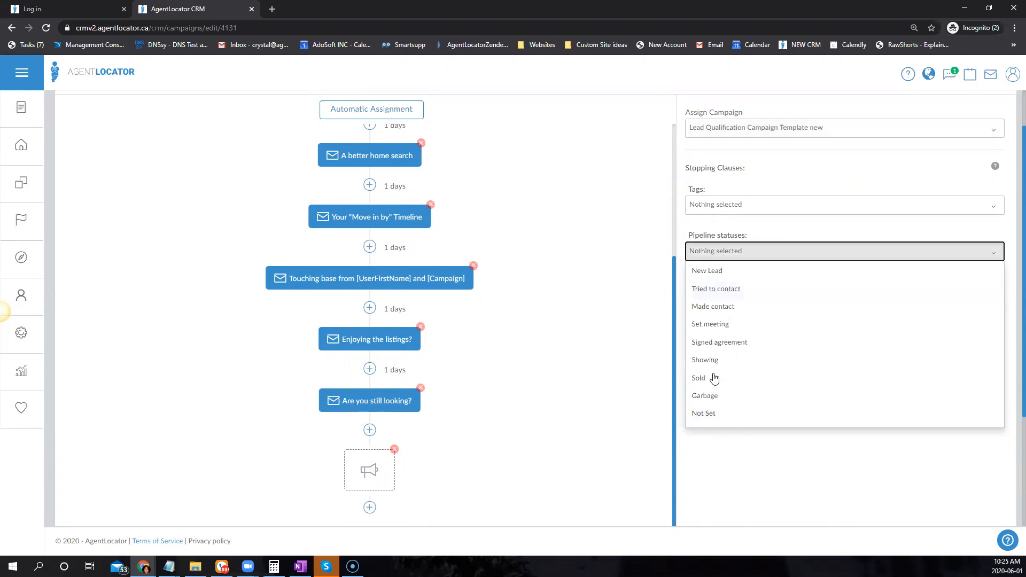
left_click(713, 306)
left_click(710, 324)
left_click(711, 342)
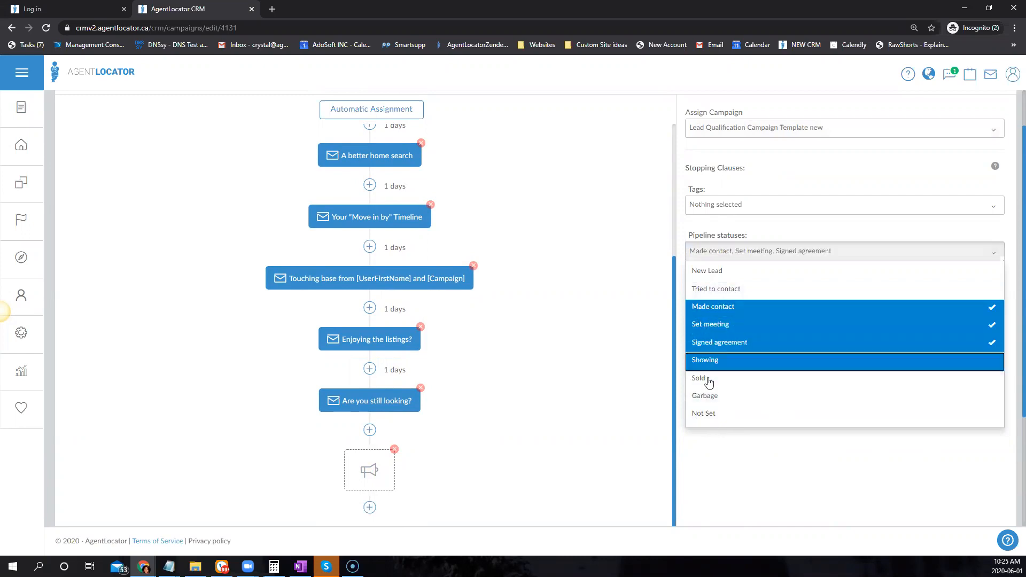
key("Escape")
left_click(760, 378)
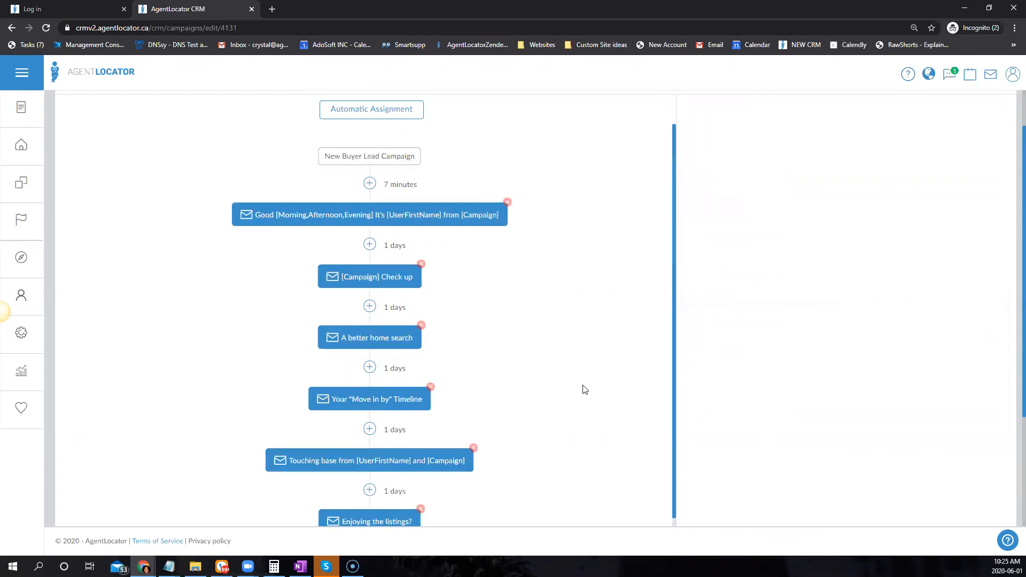
Step: Add an Assign Campaign action after "Are you still looking?" and choose the "Auto SMS Example" campaign
scroll(586, 389, "down", 2)
scroll(583, 389, "up", 2)
scroll(582, 389, "down", 2)
left_click(370, 508)
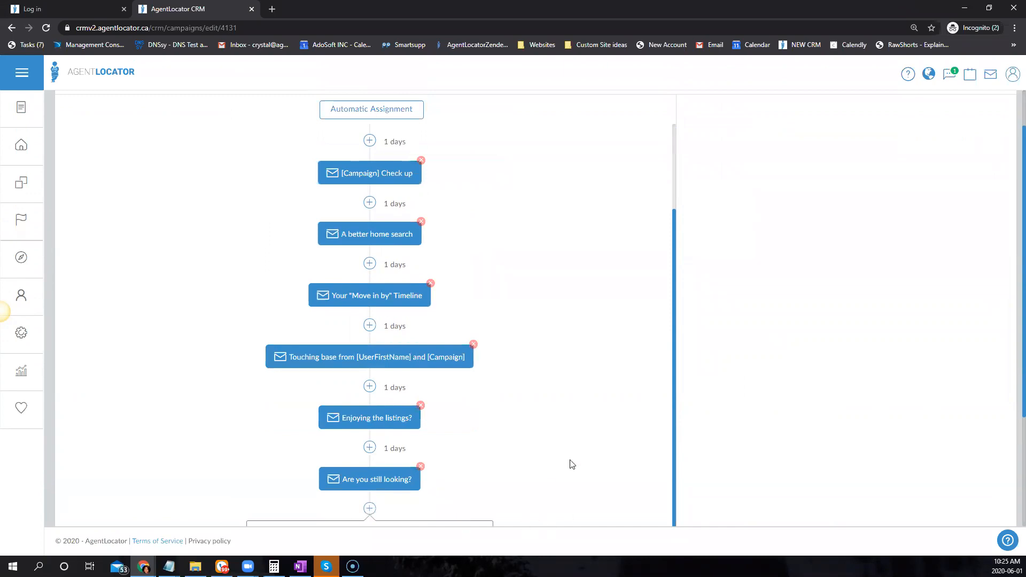
scroll(571, 464, "down", 3)
left_click(446, 402)
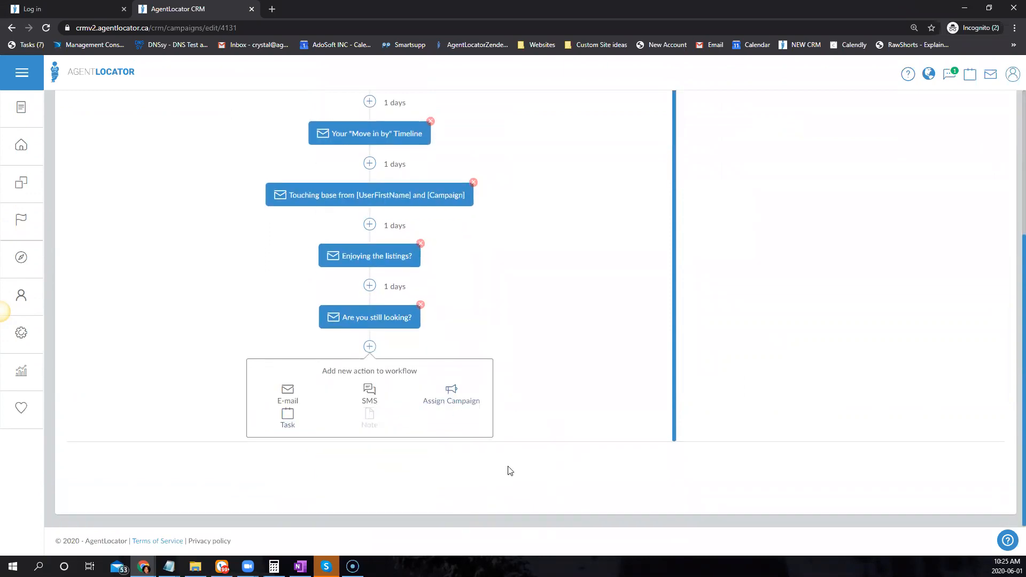
scroll(713, 298, "up", 4)
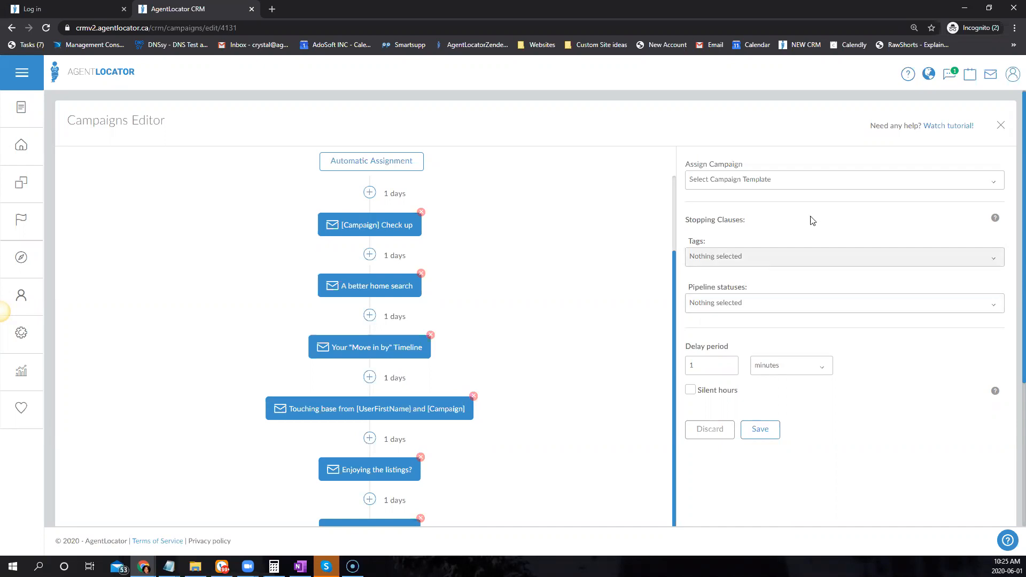
left_click(788, 184)
left_click(874, 364)
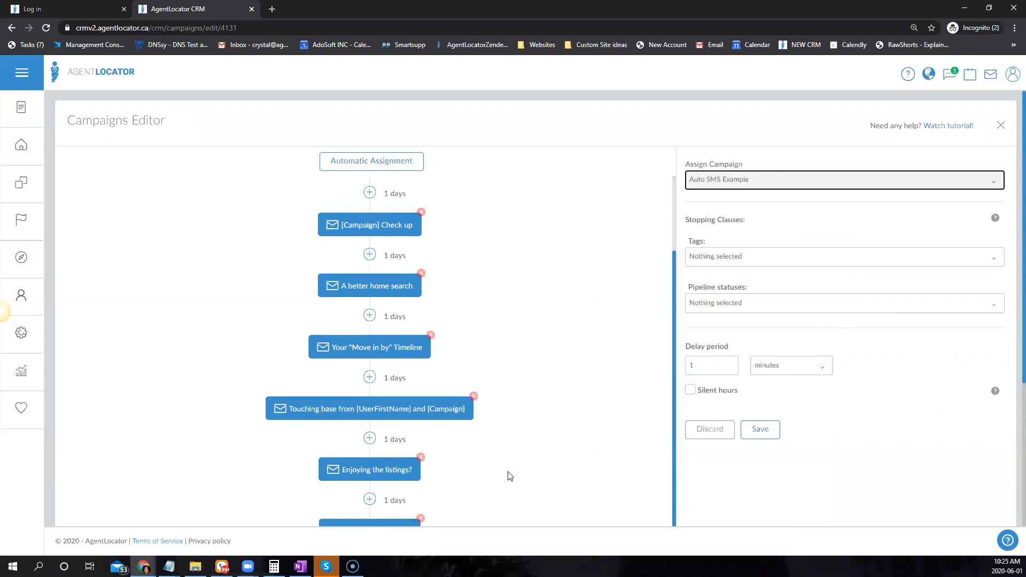
Step: Set the Auto SMS Example Assign Campaign action's delay period to 4 days and save the action
scroll(536, 438, "down", 3)
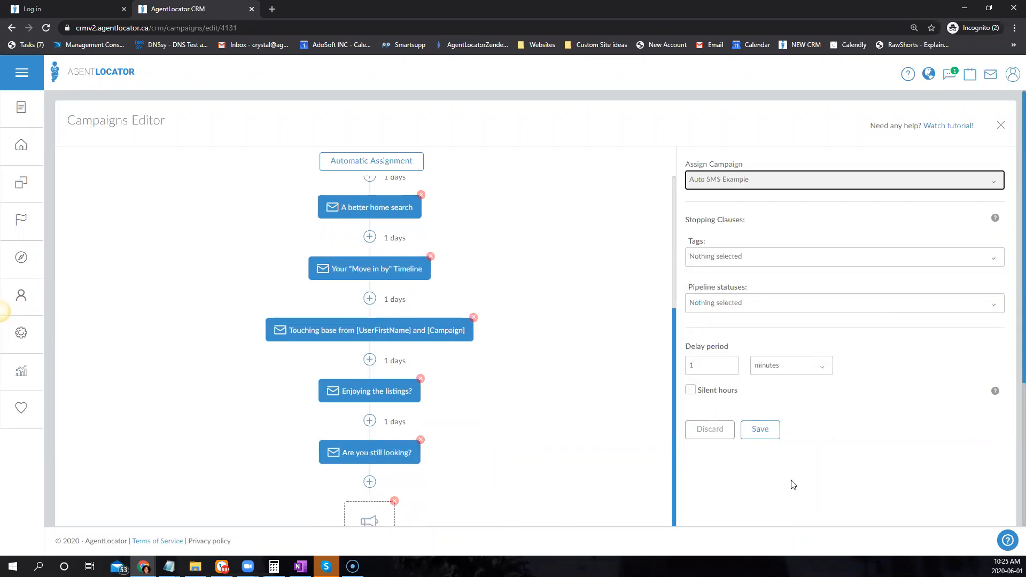
left_click(730, 363)
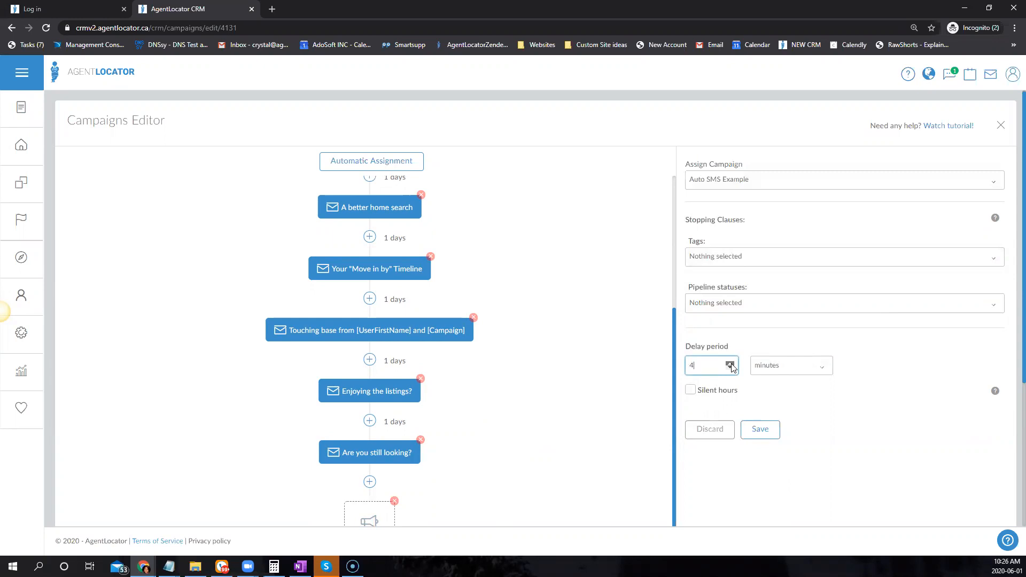
left_click(818, 367)
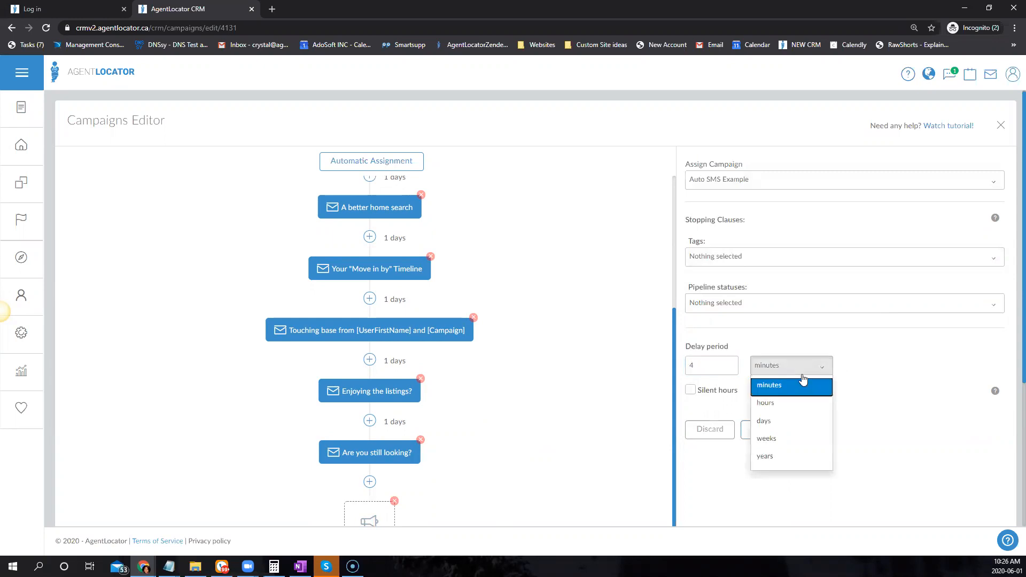
left_click(773, 421)
left_click(760, 430)
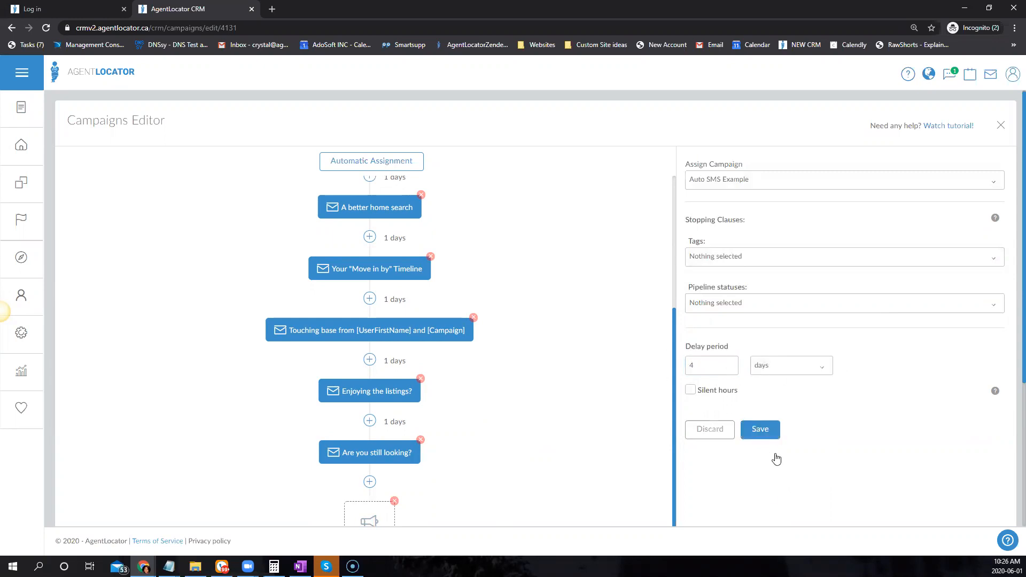
scroll(435, 502, "down", 6)
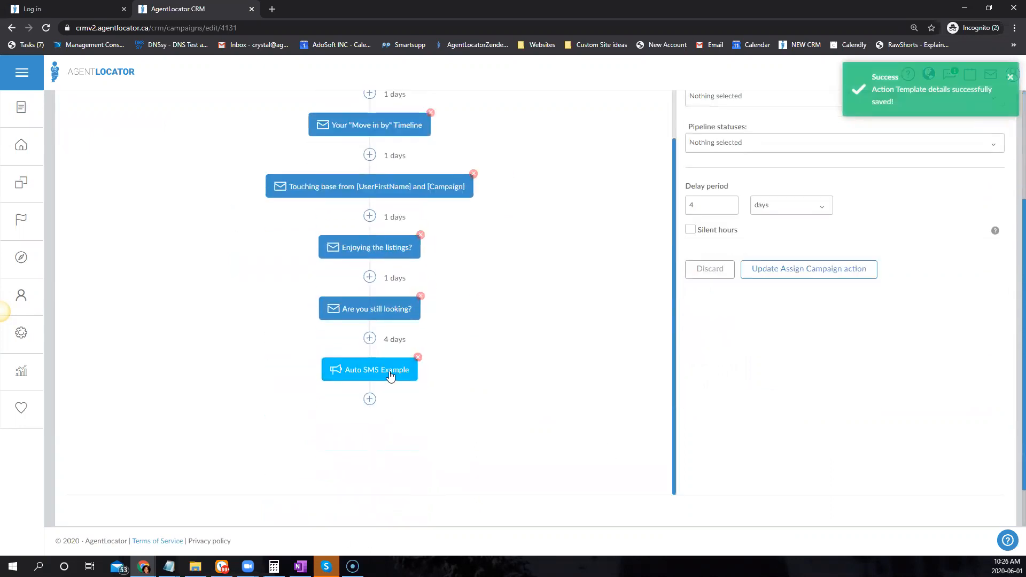
Step: Set the automatic assignment sources to FB Ads Oakville Buyers, TrainingBasic.agentlocator.ca-Ho..., trainingleadgen.agentlocator.ca and test-new-lead-gen.agentlocator..., and update the configuration
scroll(601, 419, "up", 3)
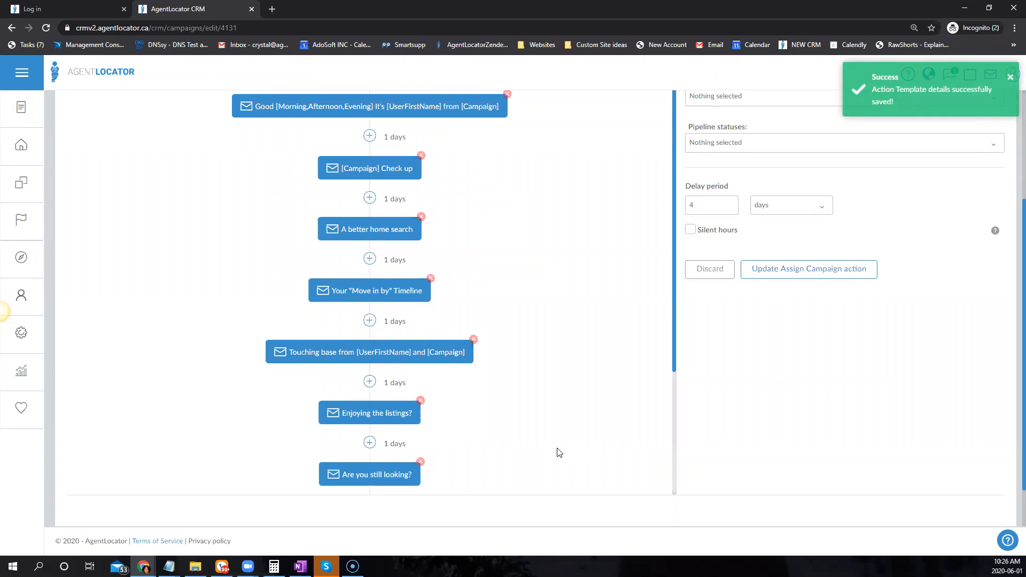
scroll(559, 453, "up", 3)
scroll(474, 391, "down", 7)
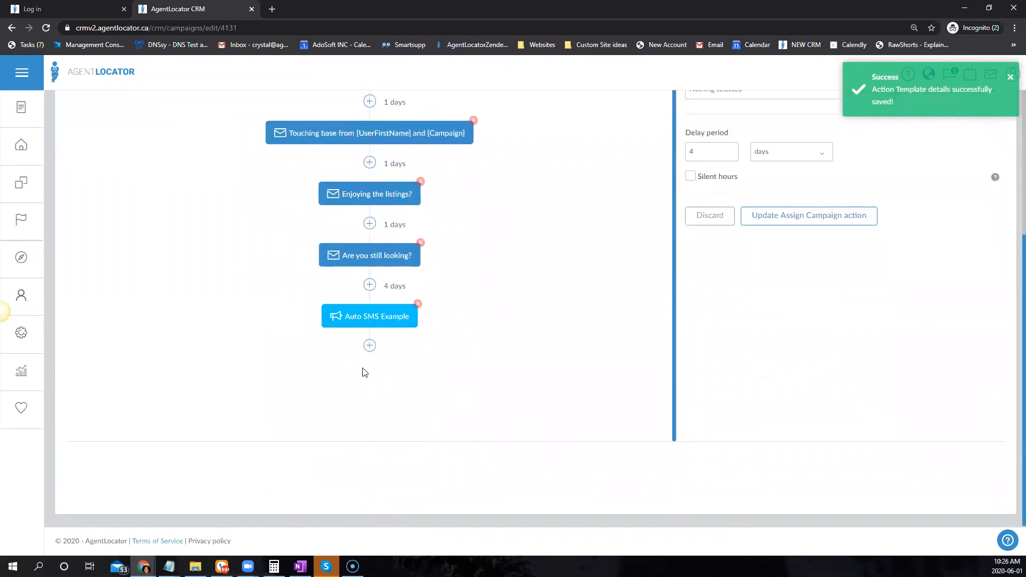
scroll(625, 349, "up", 3)
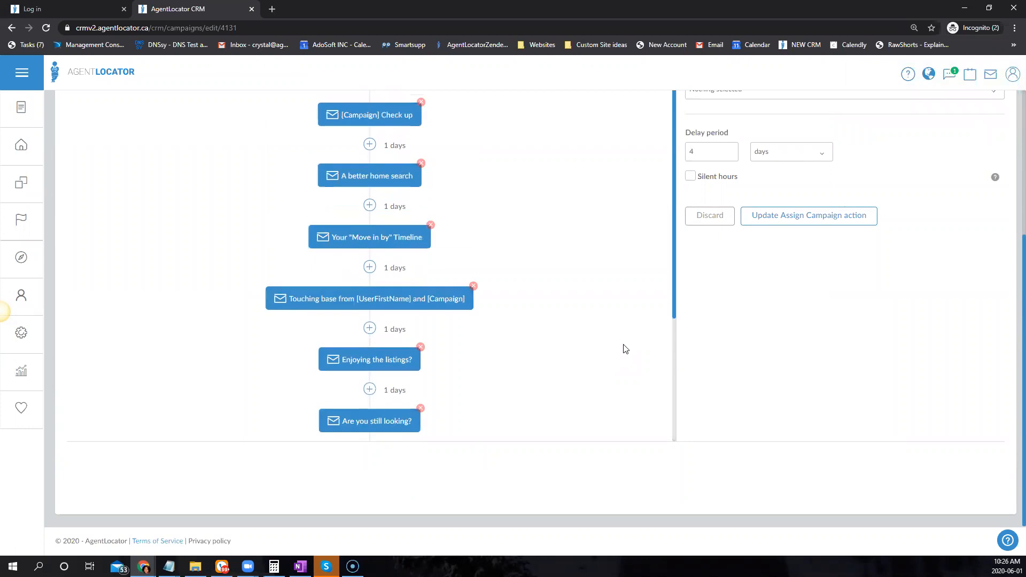
scroll(632, 348, "up", 4)
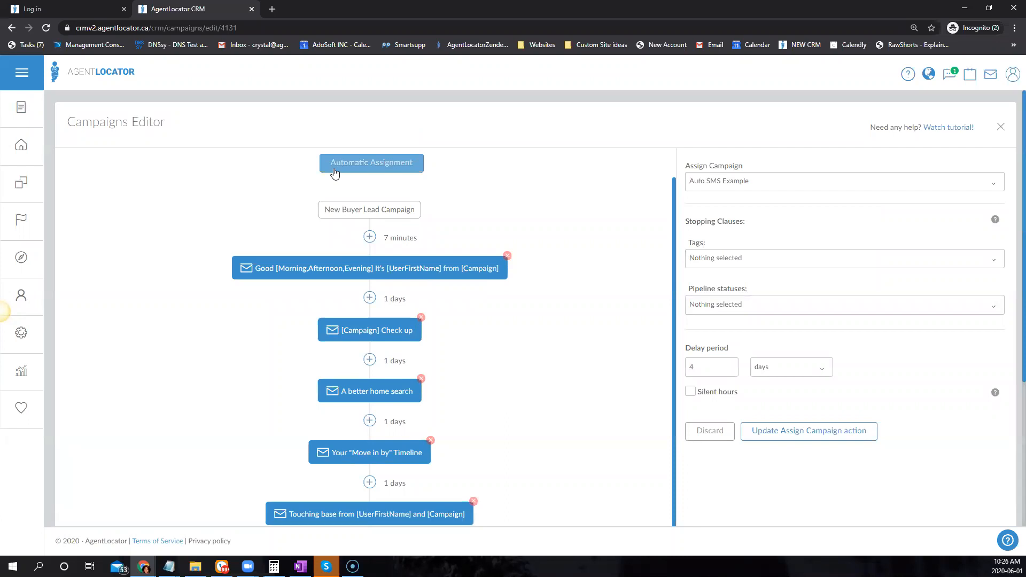
left_click(375, 168)
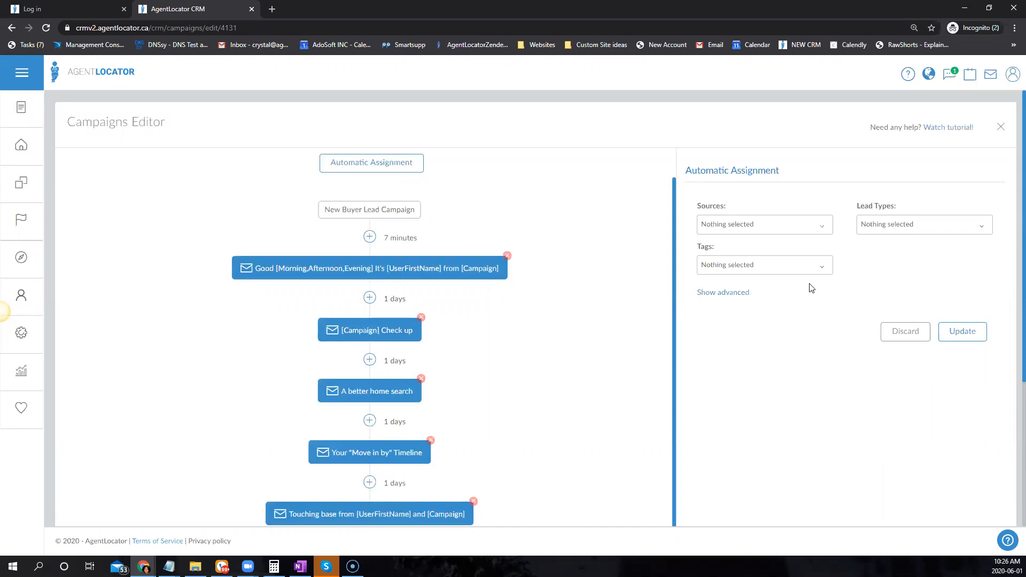
left_click(775, 227)
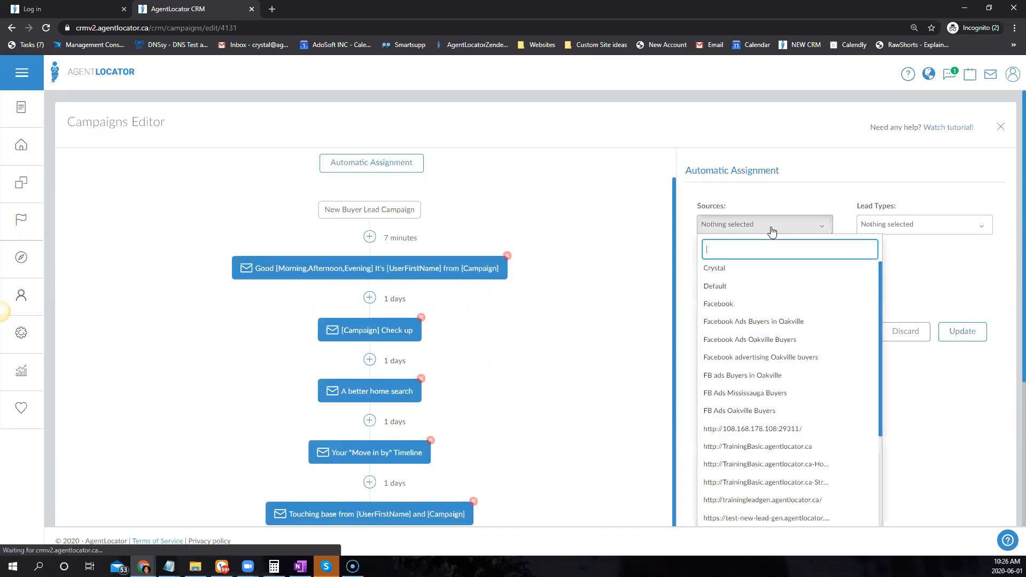
scroll(881, 402, "down", 2)
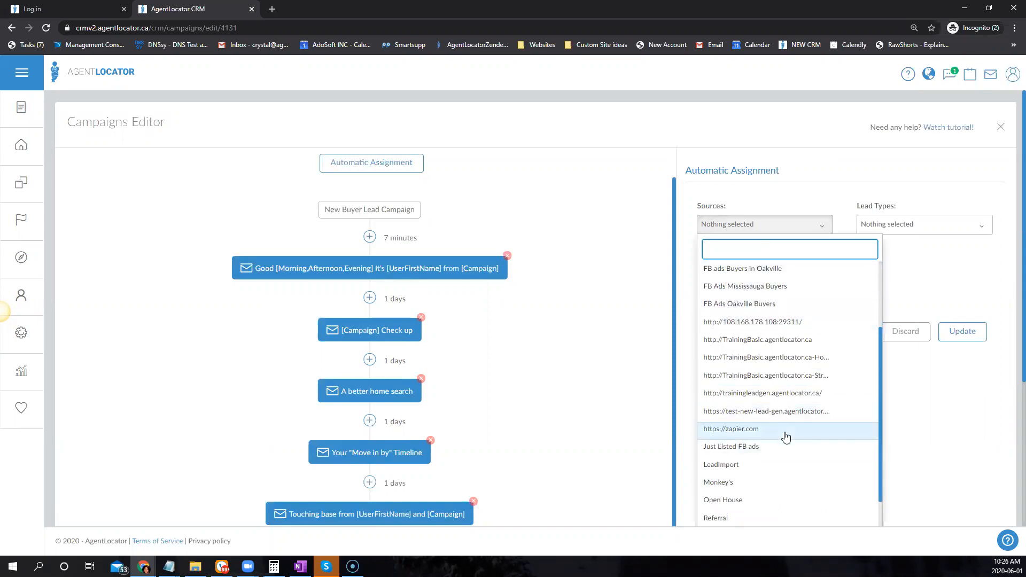
left_click(775, 411)
left_click(775, 393)
left_click(775, 357)
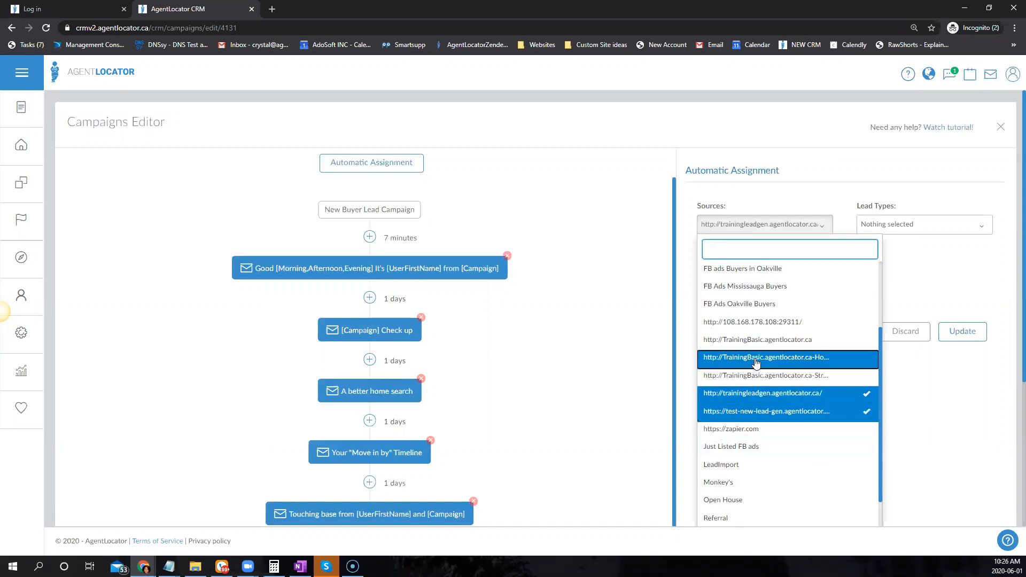
left_click(775, 304)
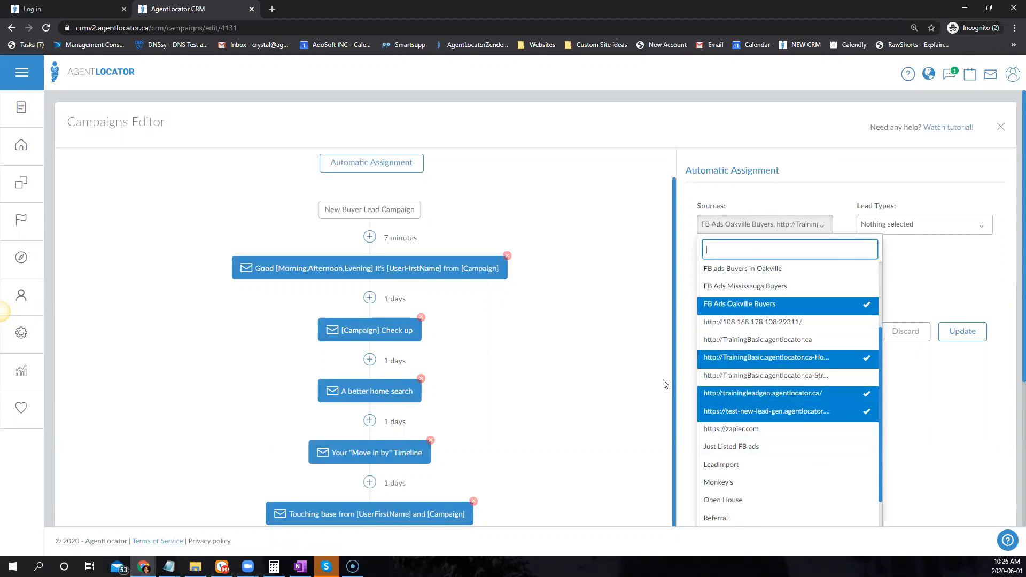
scroll(667, 385, "down", 3)
left_click(689, 388)
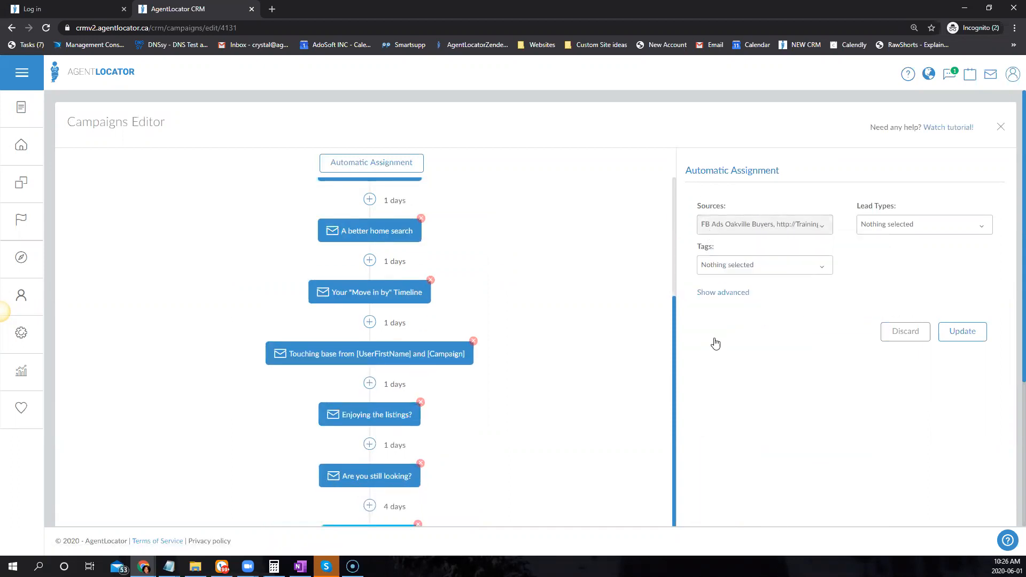
left_click(962, 331)
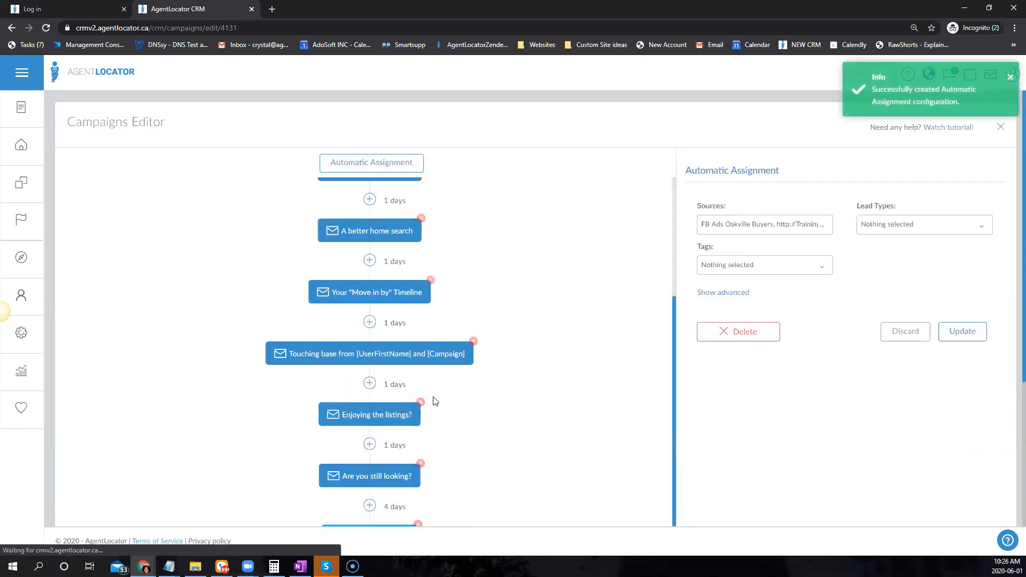
Step: Go to the leads list and add a filter item on Pipeline
scroll(593, 423, "up", 3)
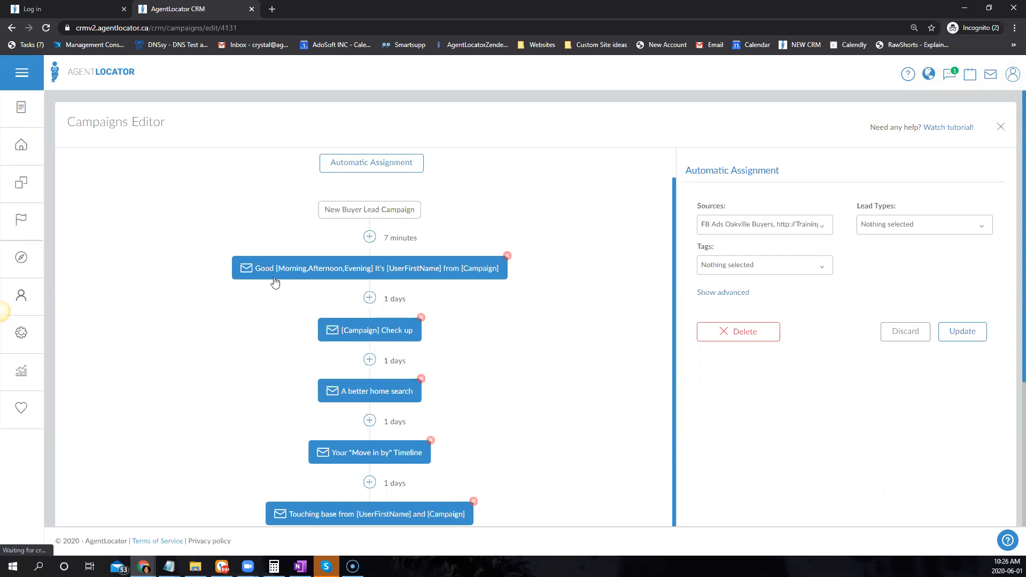
left_click(21, 145)
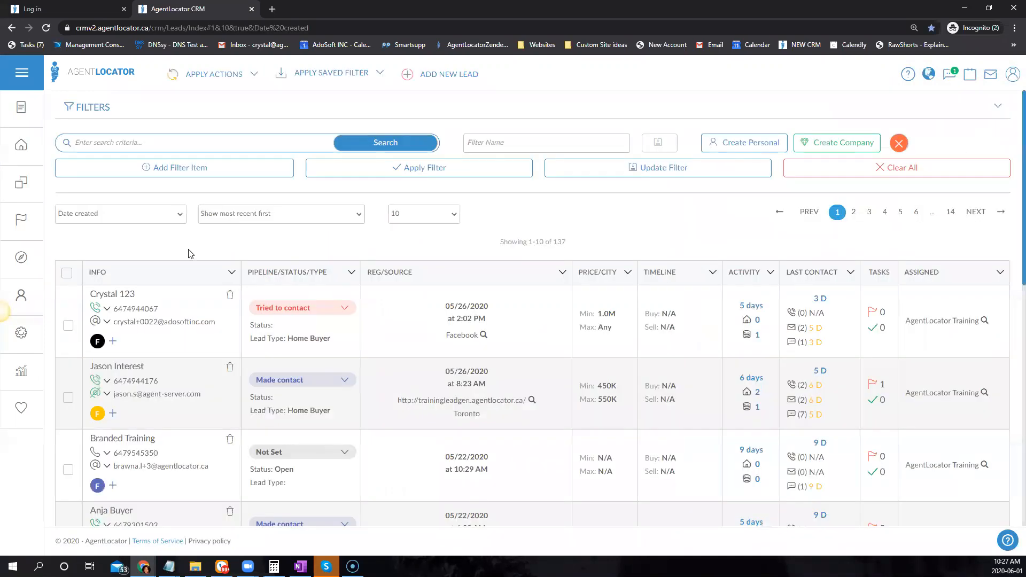
left_click(162, 167)
left_click(120, 169)
type("pip")
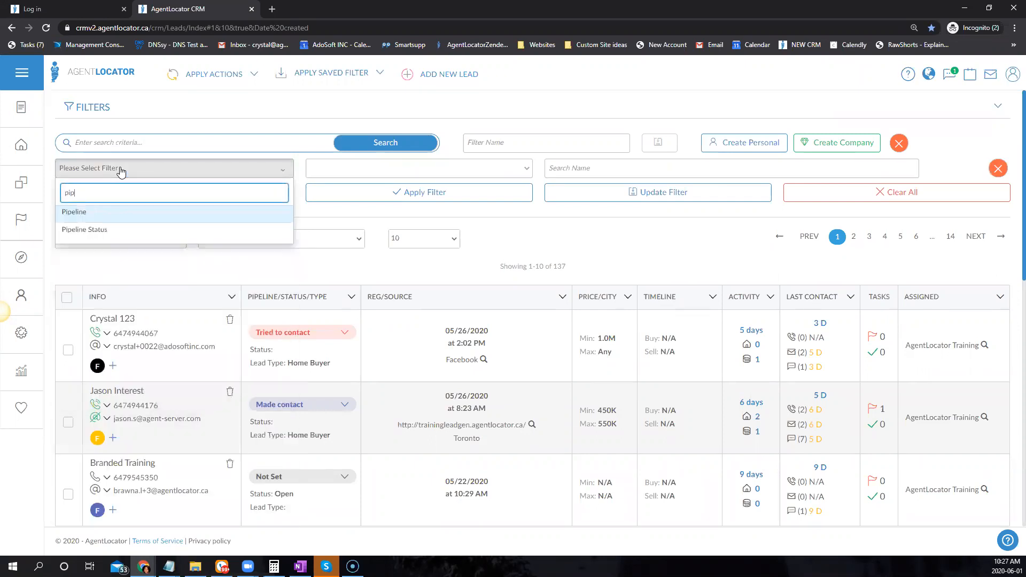
left_click(137, 213)
Step: Set the Pipeline filter to Is with Not Set, New Lead and Tried to contact, and apply it
left_click(350, 169)
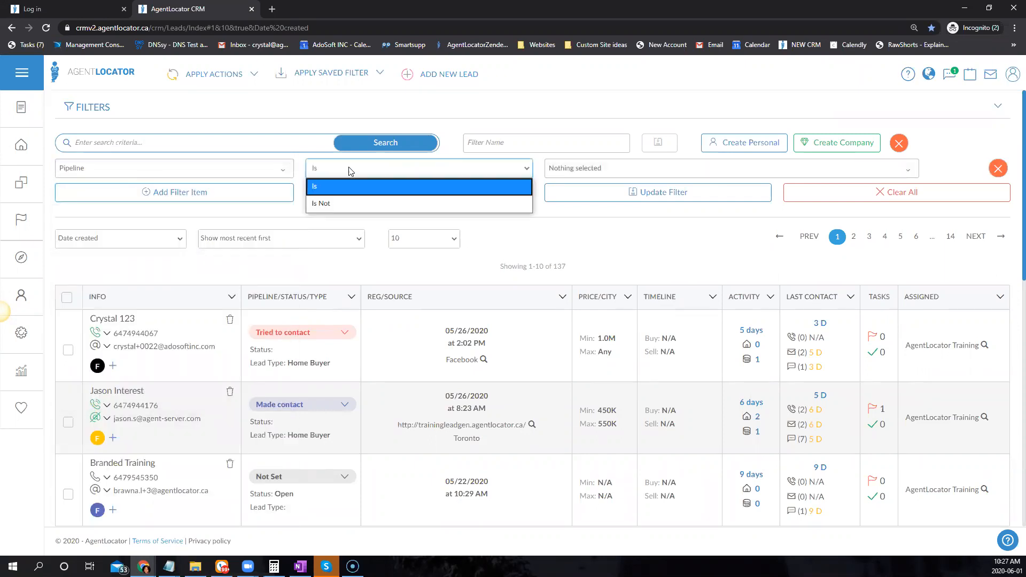
left_click(591, 170)
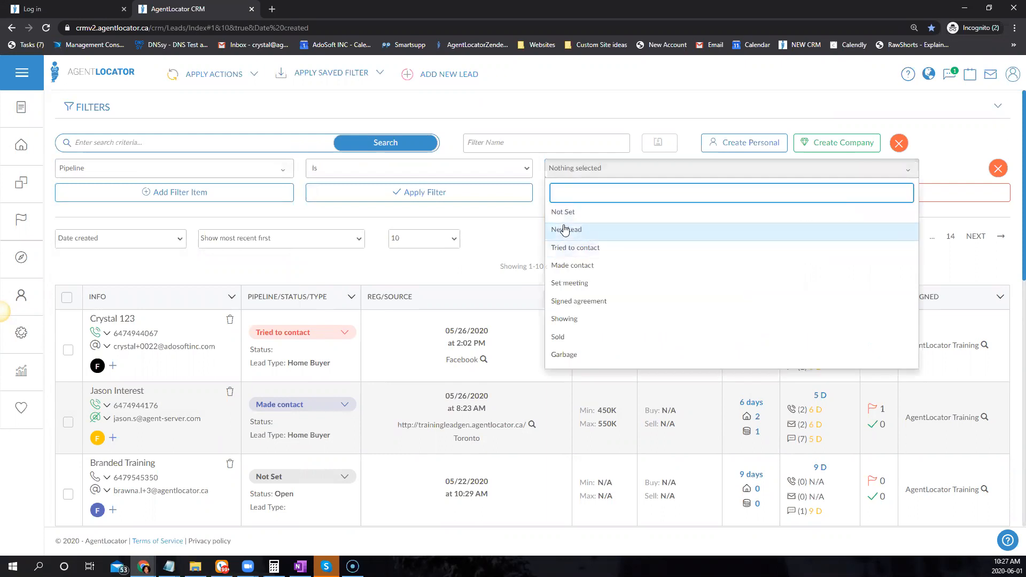
left_click(567, 229)
left_click(604, 214)
left_click(590, 249)
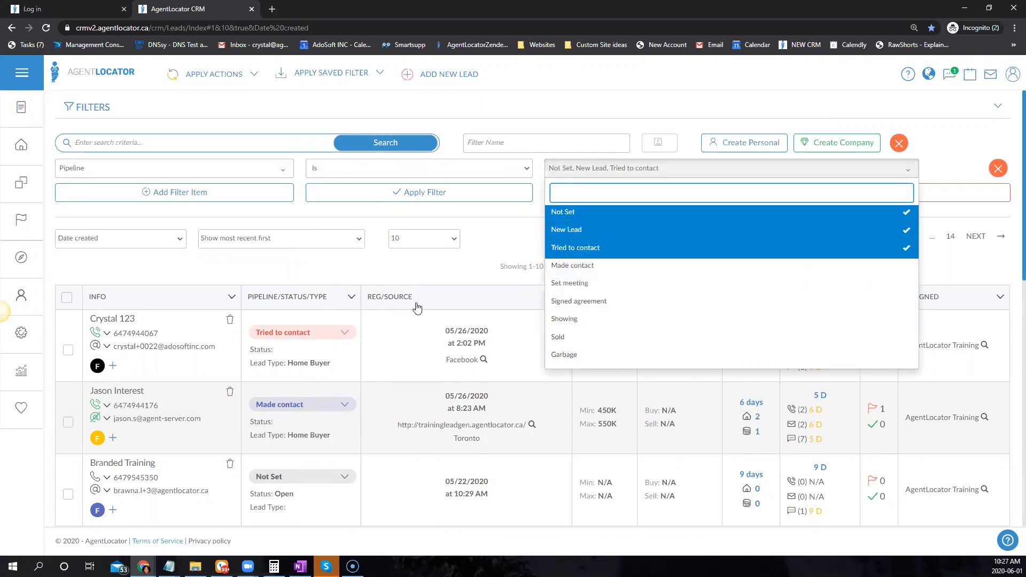
left_click(502, 193)
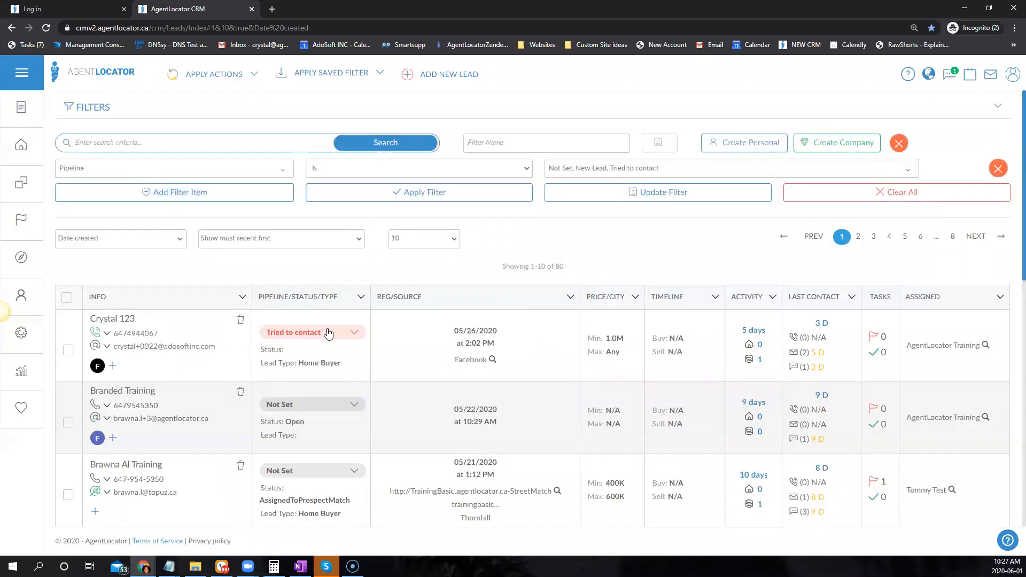
Step: Try mass assigning the New Buyer Lead Campaign to all filtered leads, and close the assignment dialog without completing it
left_click(67, 297)
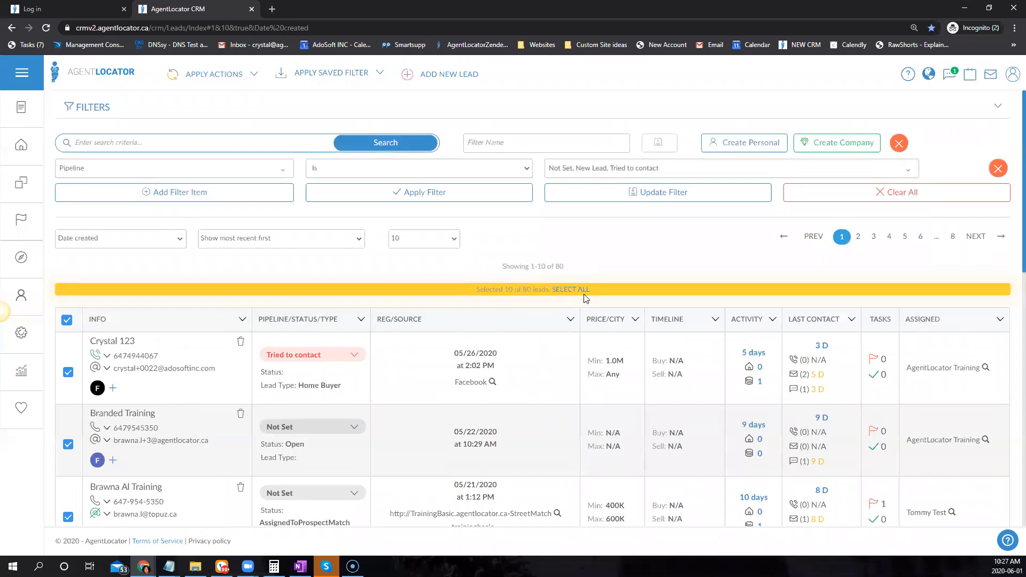
left_click(224, 75)
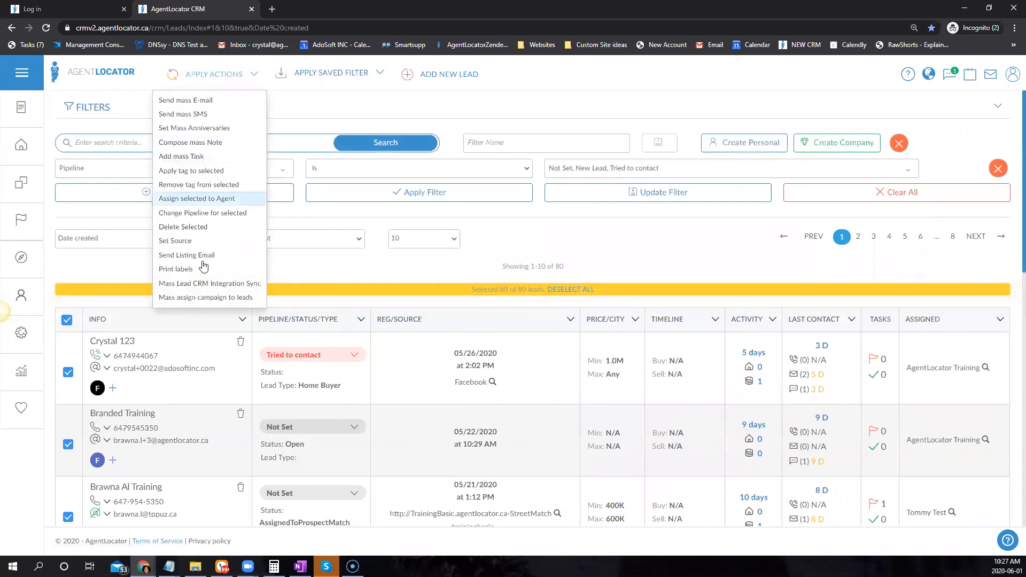
left_click(201, 298)
left_click(353, 140)
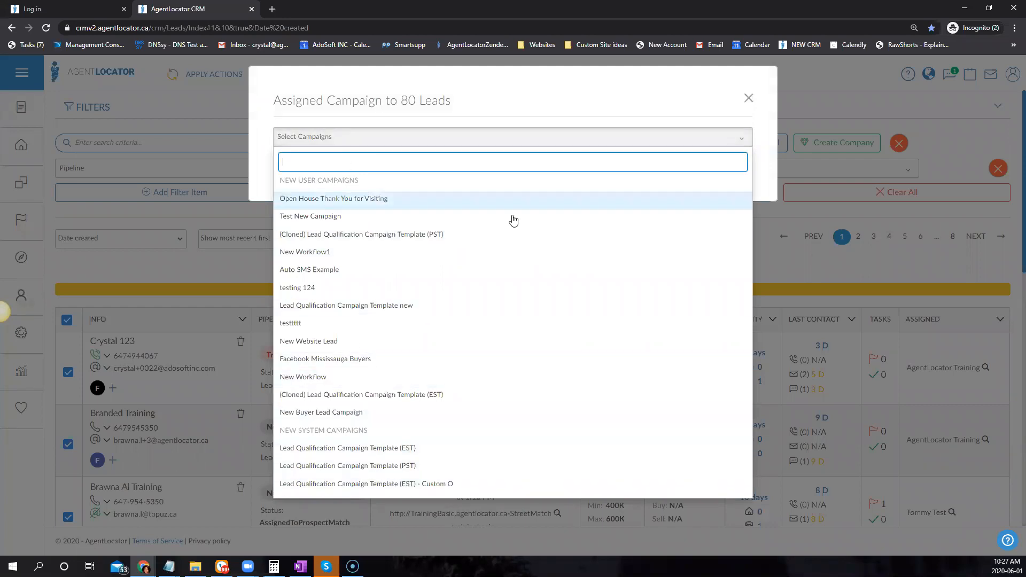
left_click(347, 413)
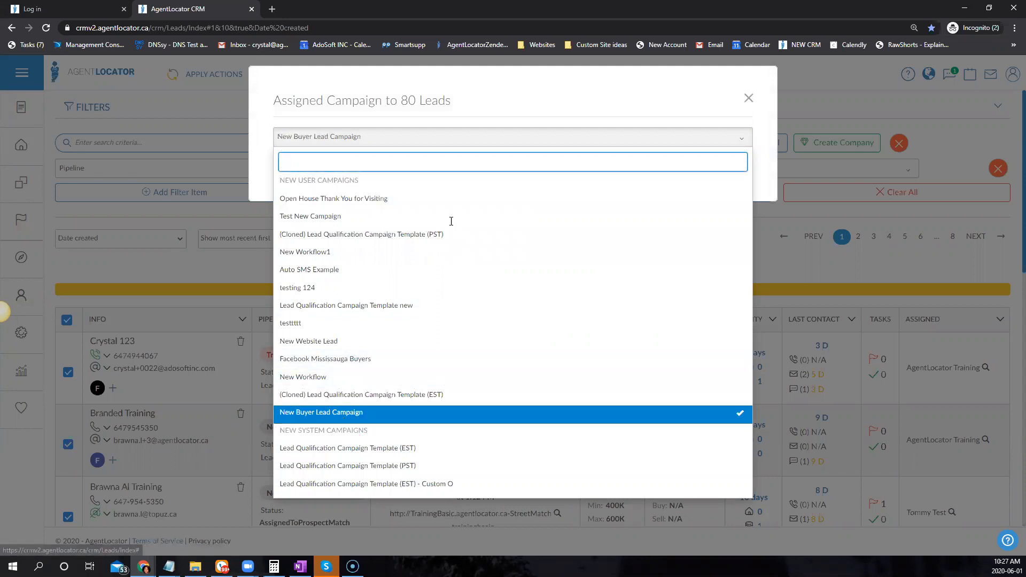
left_click(626, 148)
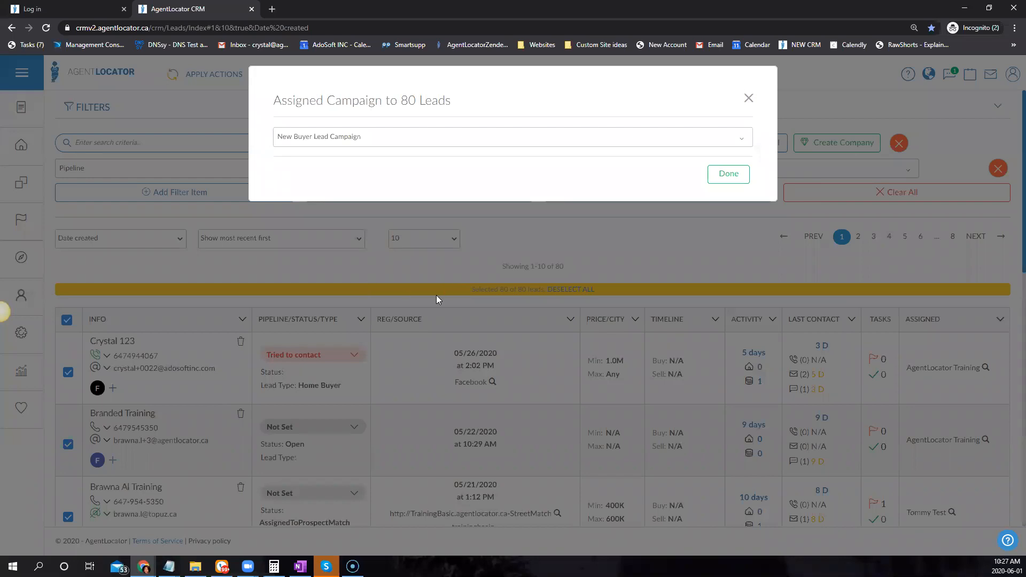
left_click(750, 102)
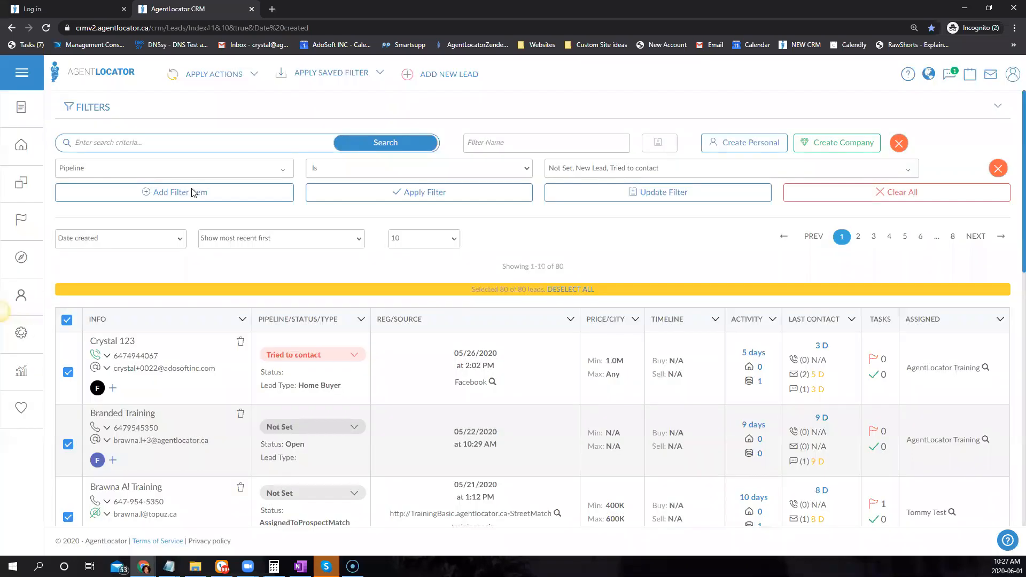
Step: Add a second filter item on Campaigns with the condition Has none selected
left_click(150, 197)
left_click(150, 195)
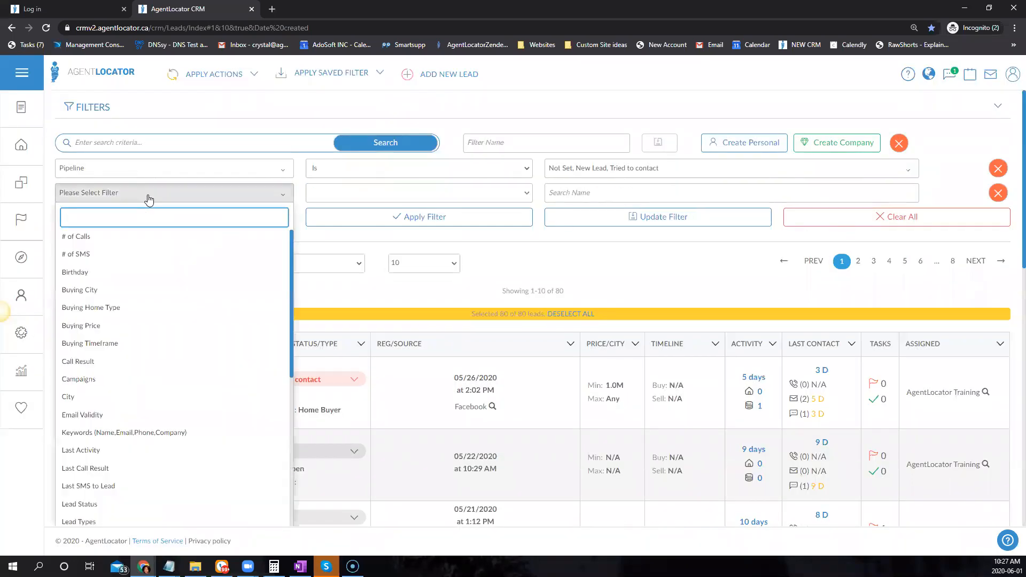
type("ca")
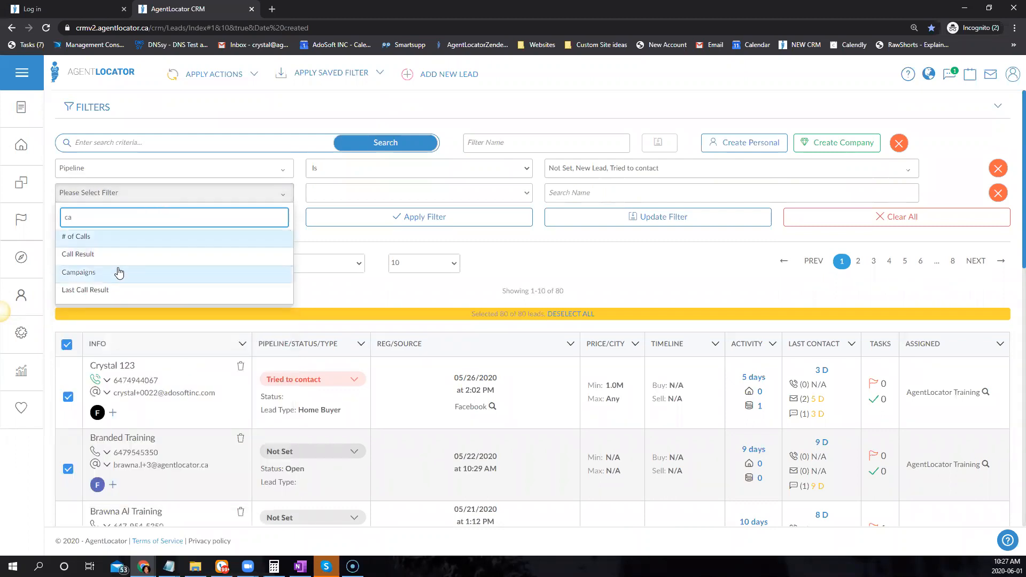
left_click(118, 272)
left_click(348, 193)
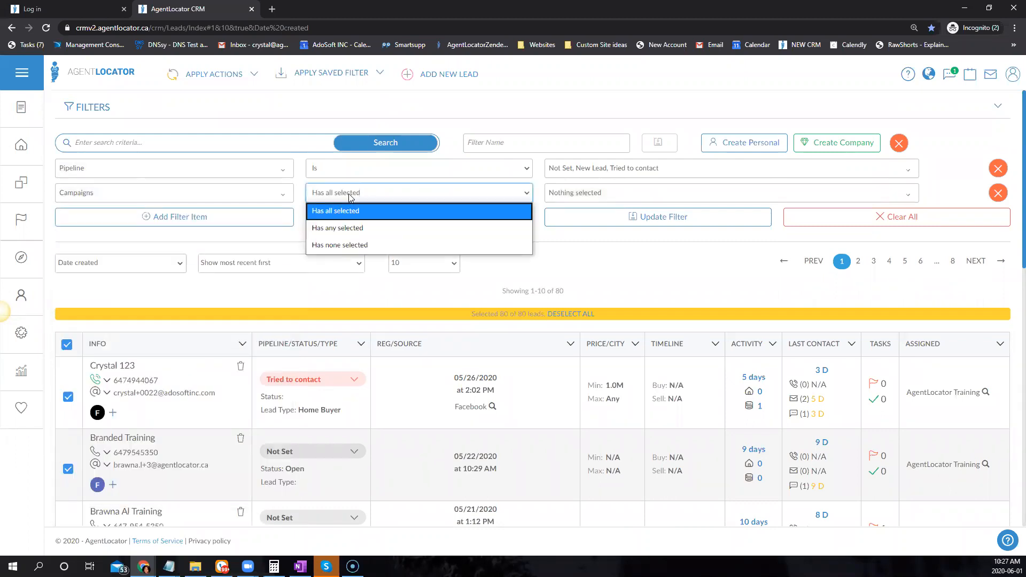
left_click(347, 247)
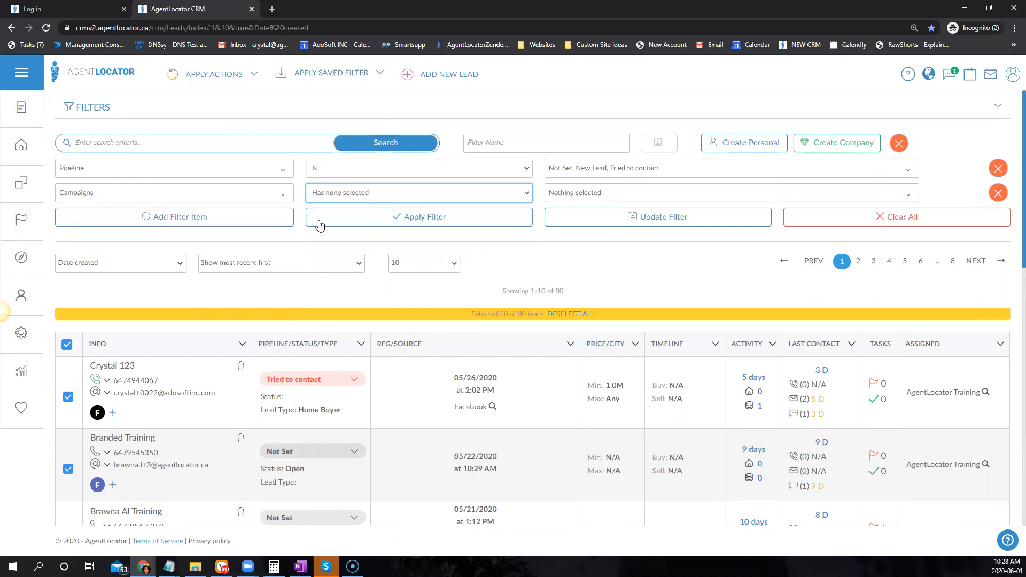
Step: Choose New Buyer Lead Campaign as the value of the Campaigns filter and apply the filters
left_click(355, 197)
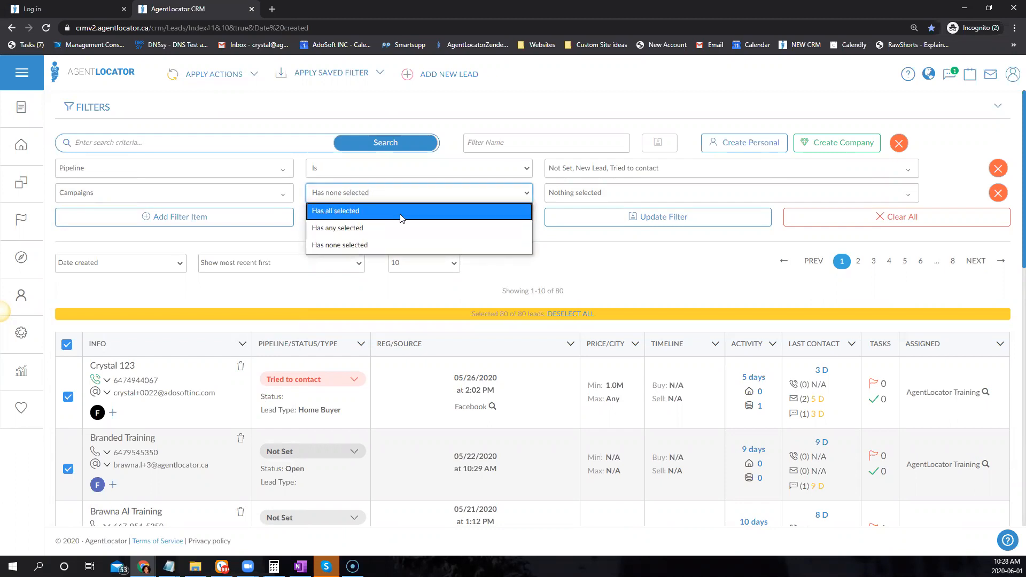
left_click(566, 196)
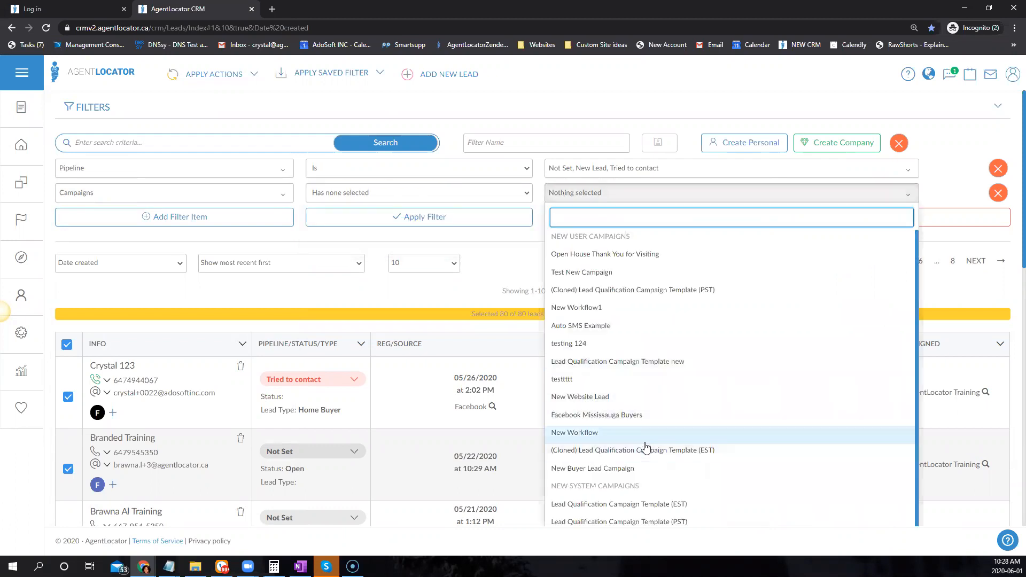
scroll(593, 460, "down", 1)
left_click(592, 461)
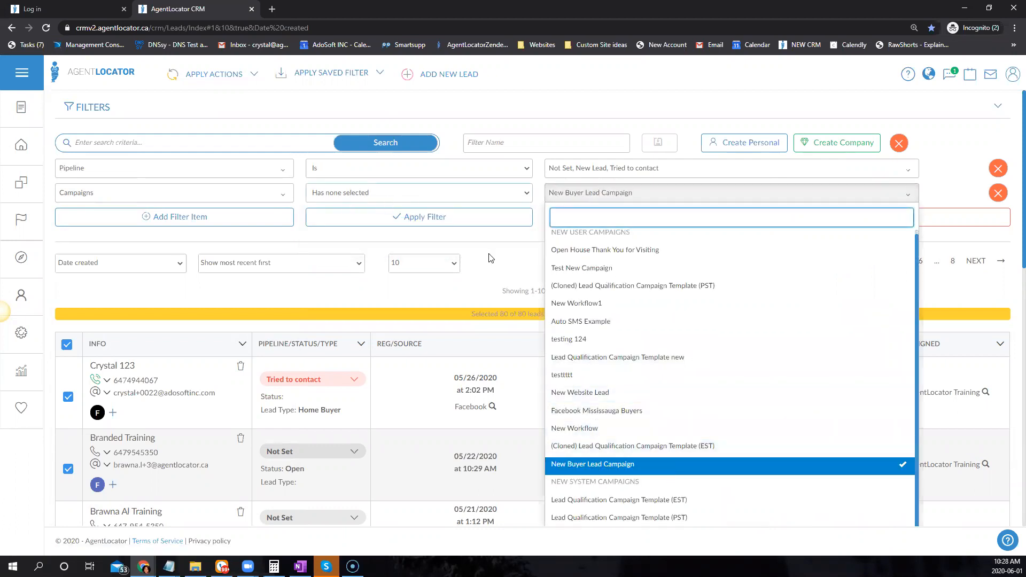
left_click(504, 215)
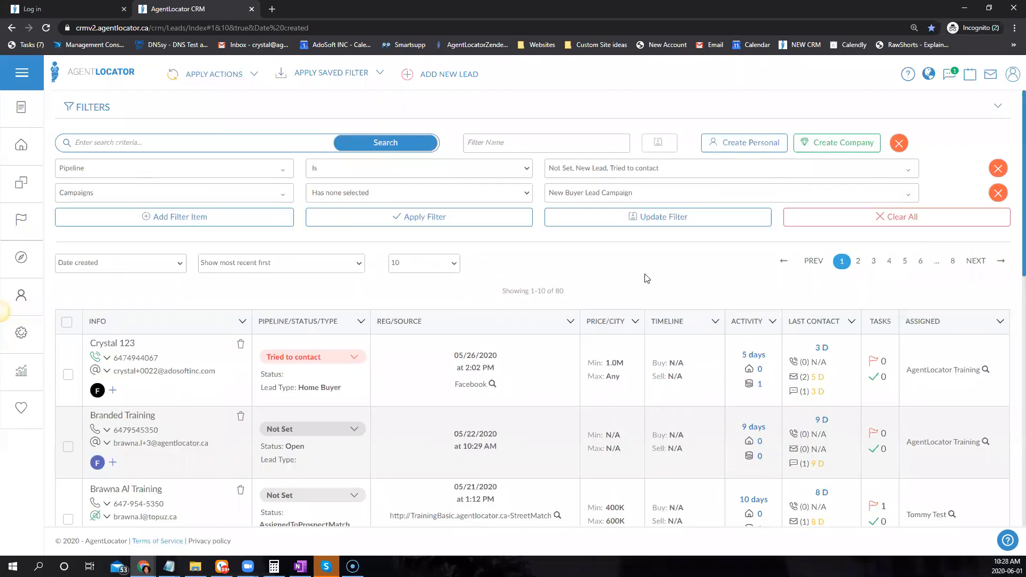
Step: Select all filtered leads and mass assign the New Buyer Lead Campaign to them, confirming the assignment
left_click(66, 322)
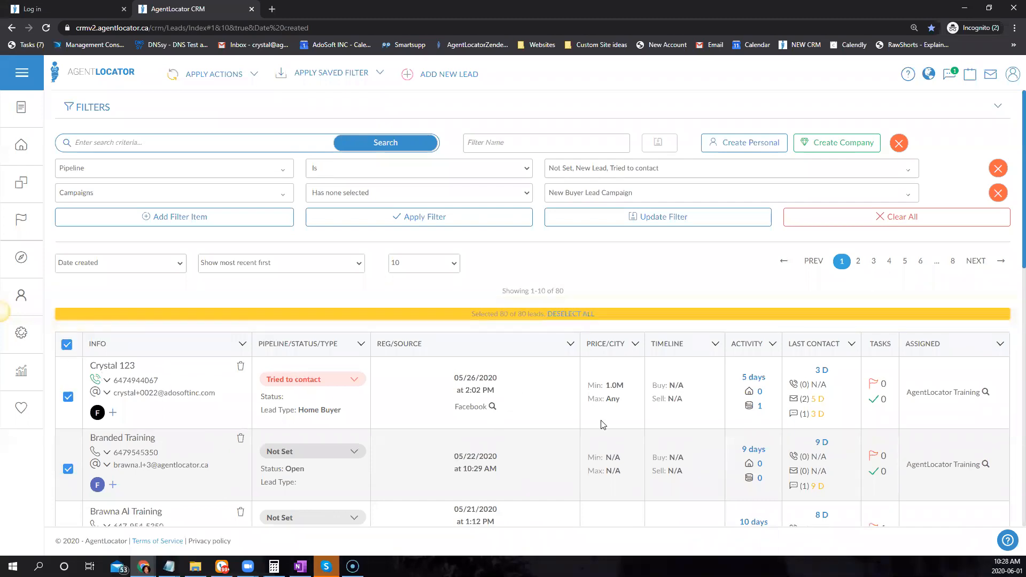
left_click(213, 74)
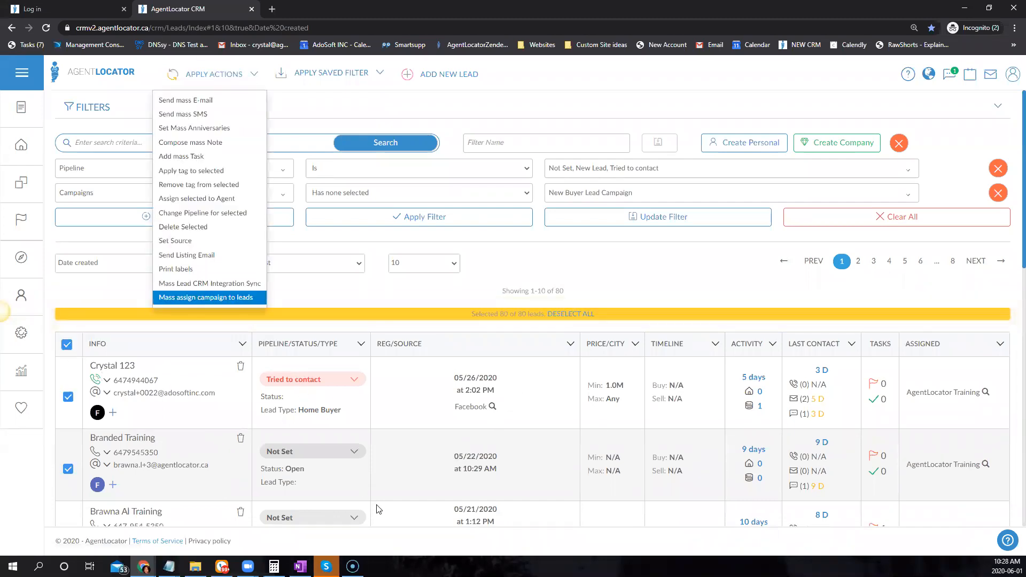
left_click(206, 297)
left_click(323, 137)
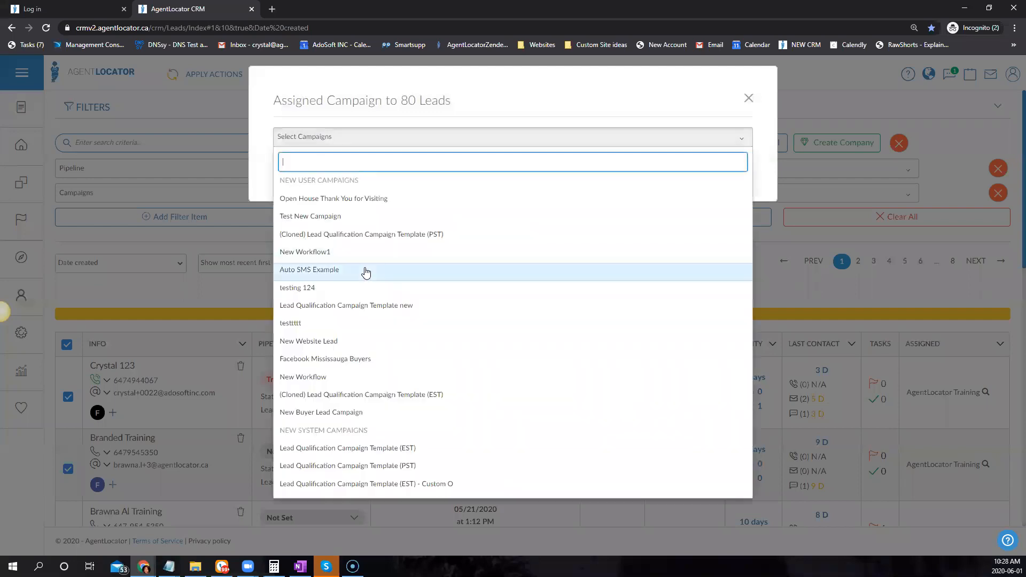
left_click(337, 414)
left_click(451, 76)
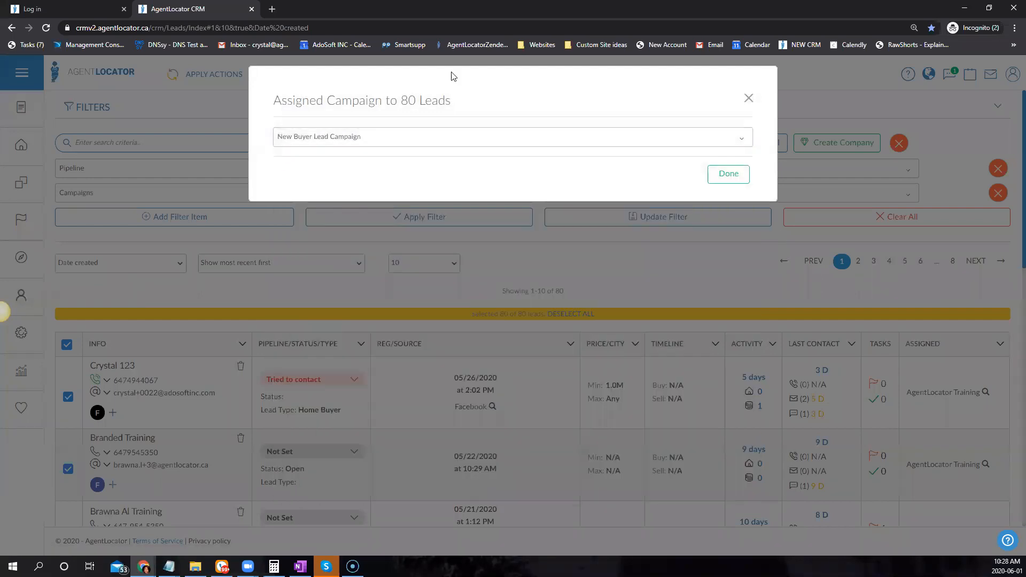
left_click(728, 174)
left_click(493, 376)
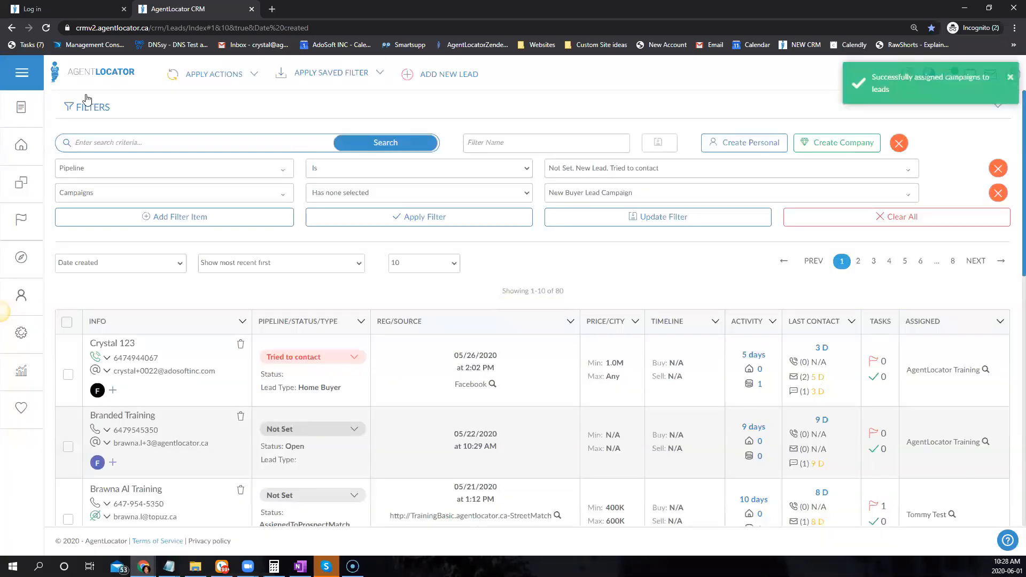
Step: Reload the filtered leads list repeatedly to check which leads still lack the New Buyer Lead Campaign
left_click(46, 28)
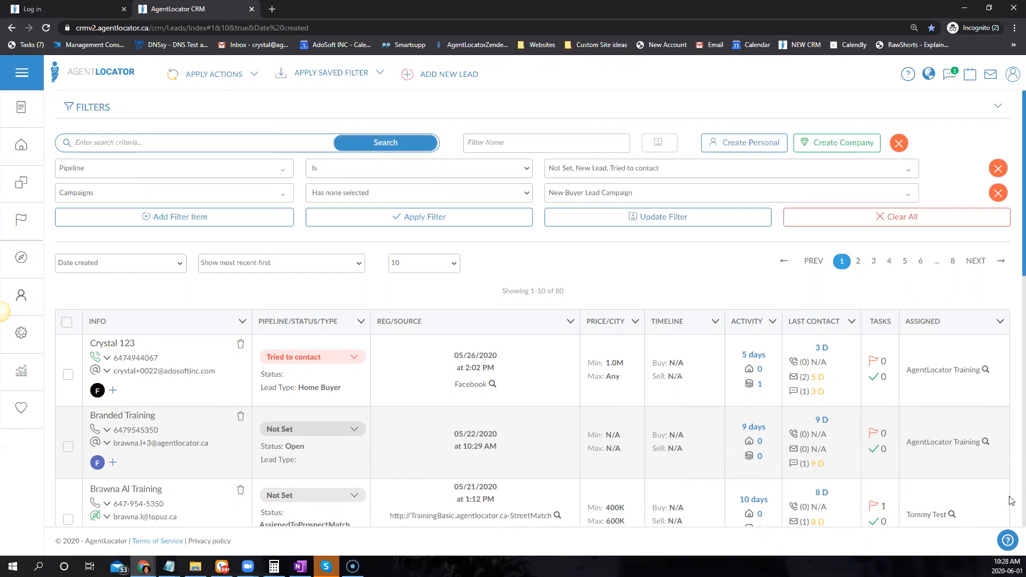
left_click(47, 28)
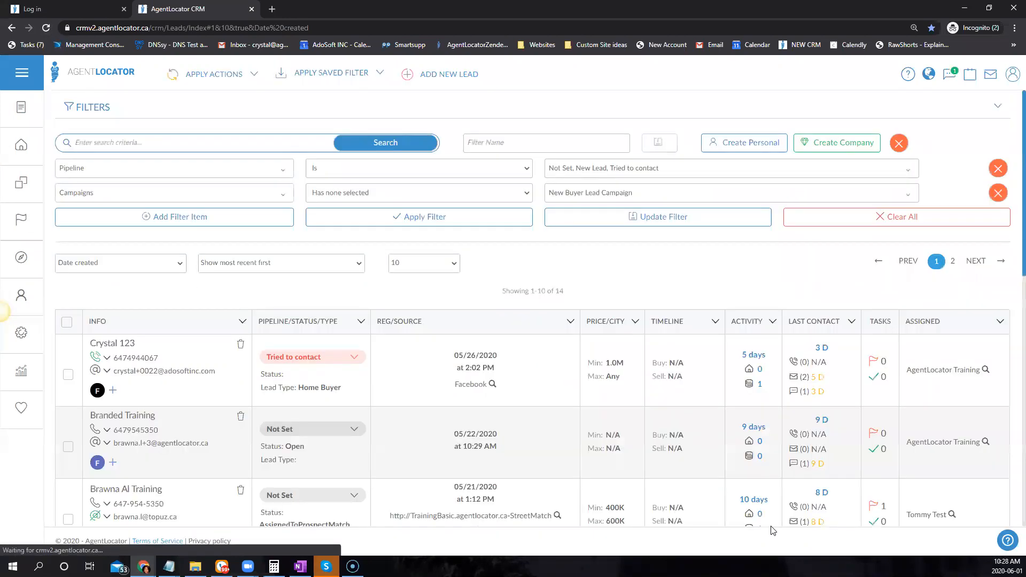
left_click(29, 348)
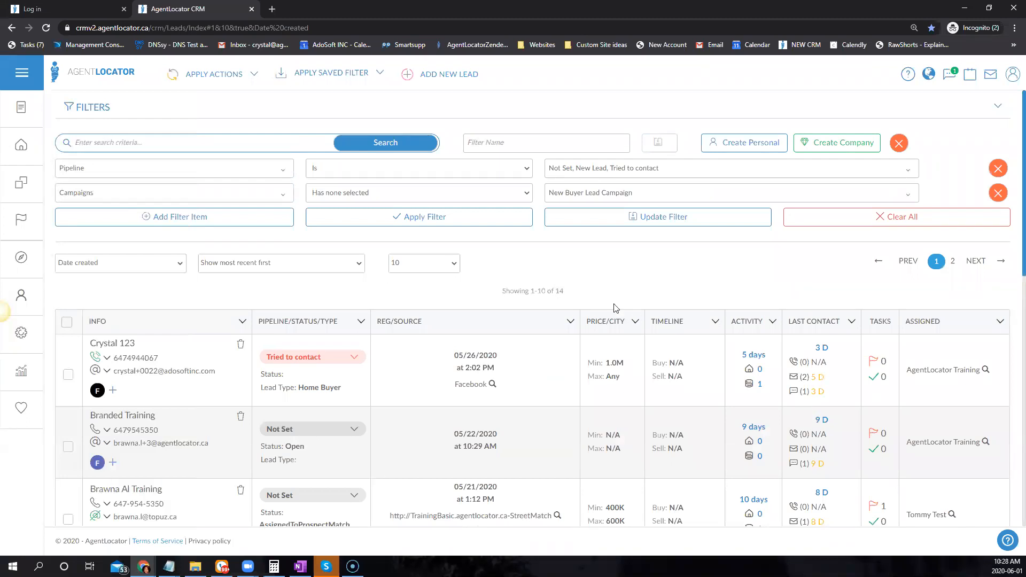
left_click(46, 28)
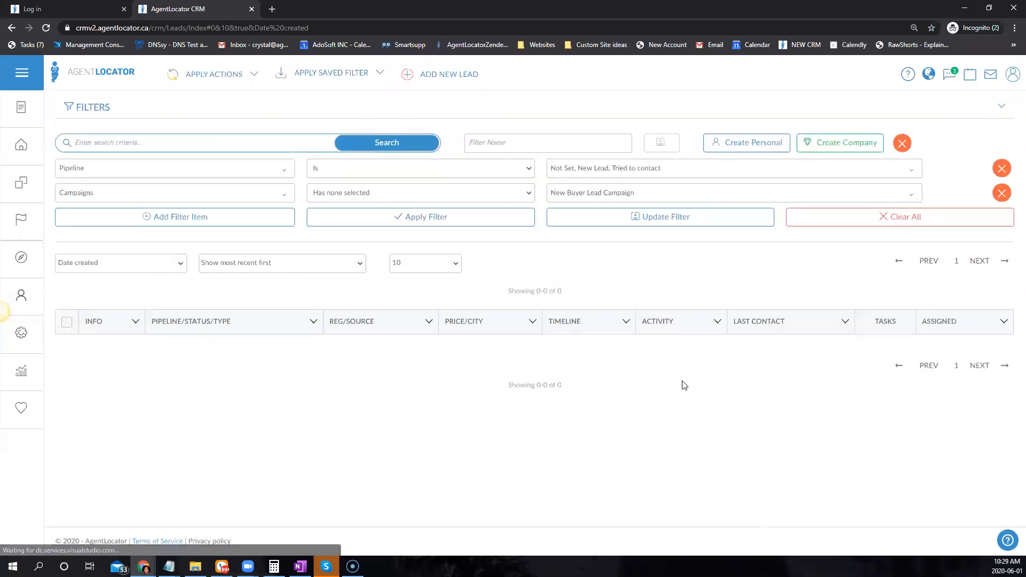
left_click_drag(556, 289, 524, 261)
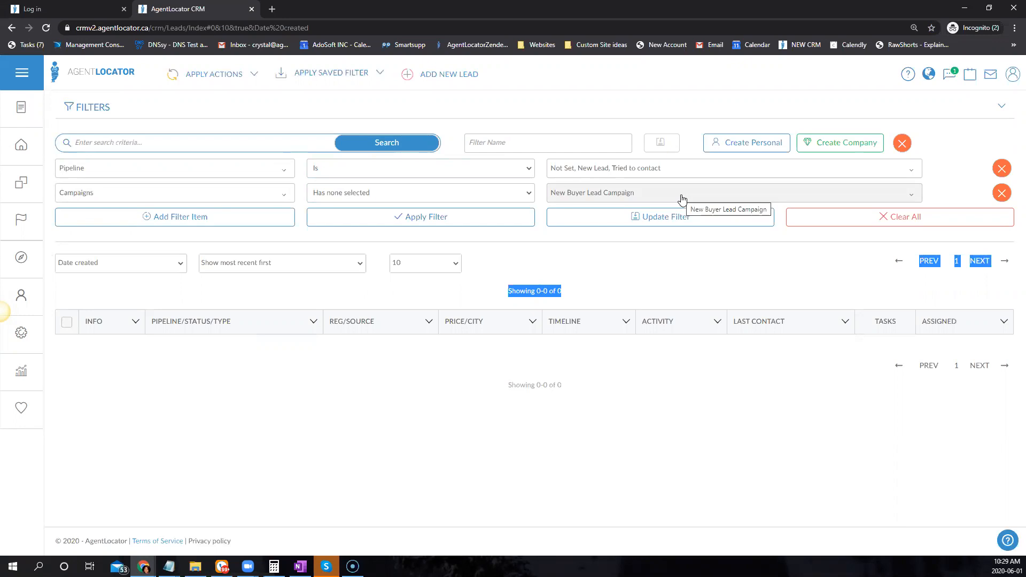
Step: Remove the Campaigns filter item, reapply the Pipeline filter and open the first lead in the list
left_click(1002, 193)
left_click(514, 193)
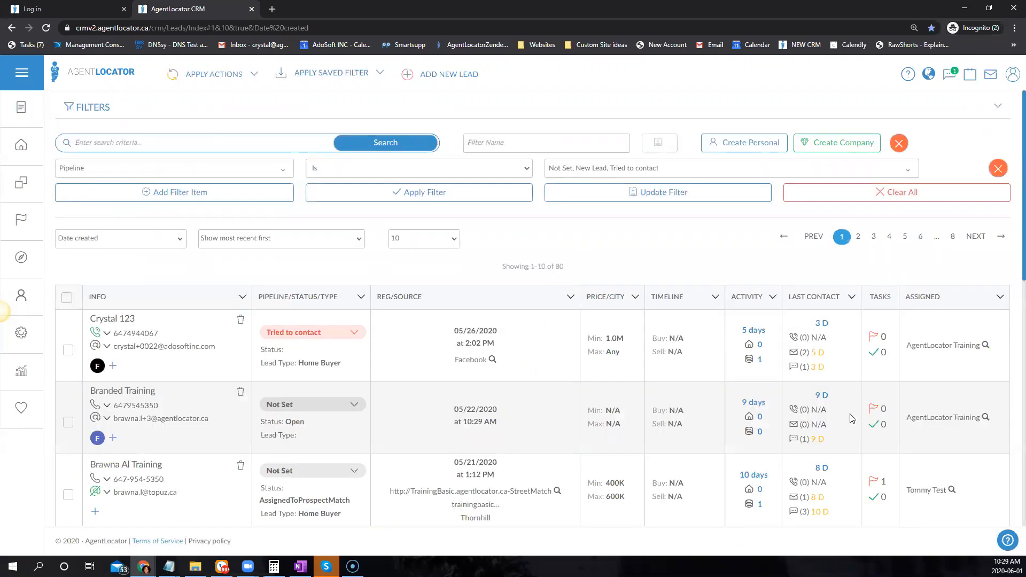
left_click(120, 321)
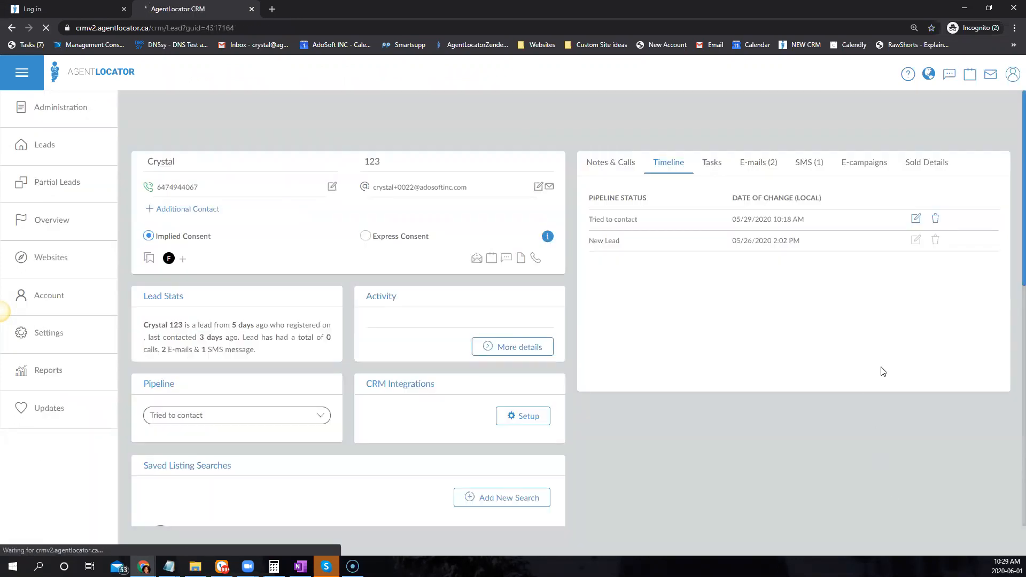
Step: Expand the New Buyer Lead Campaign in the lead's E-campaigns and force execution of its first scheduled email
left_click(826, 167)
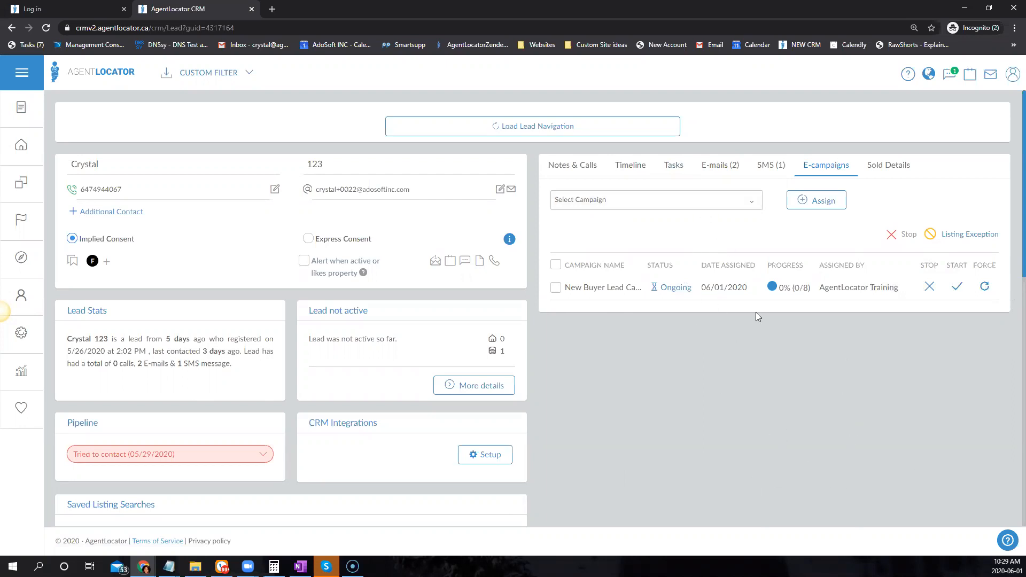
left_click(786, 293)
scroll(796, 299, "down", 3)
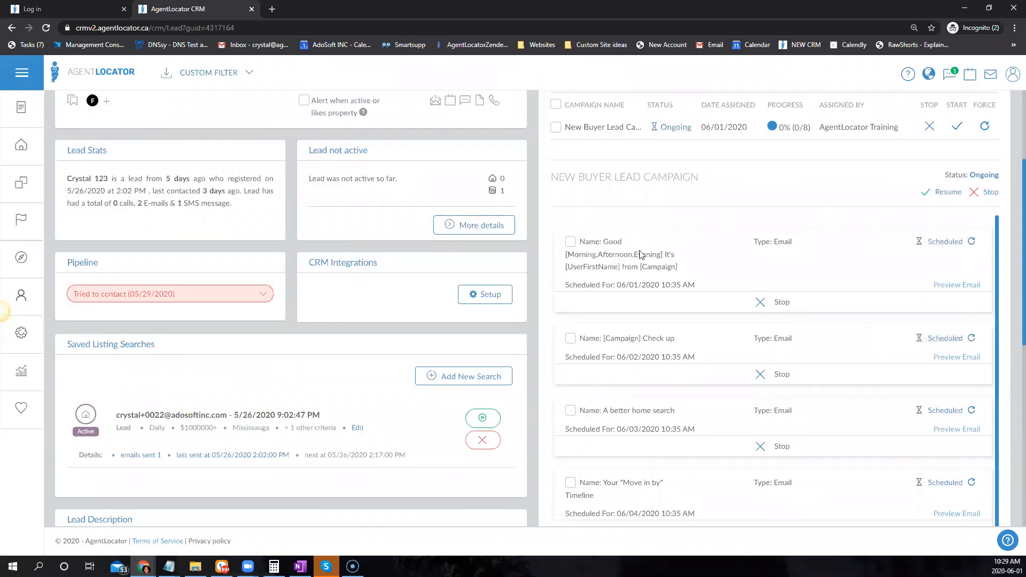
left_click(972, 241)
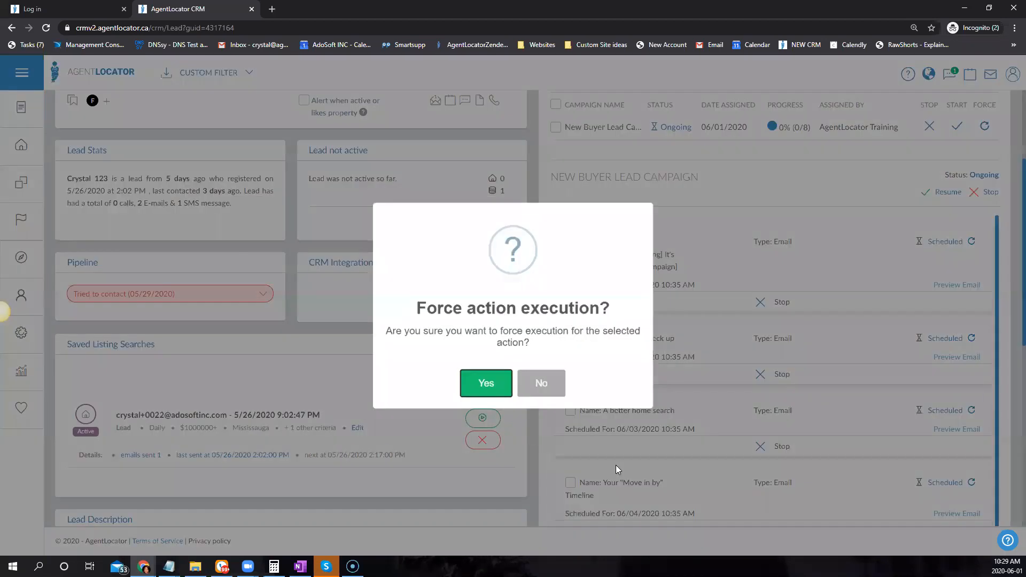
key("Return")
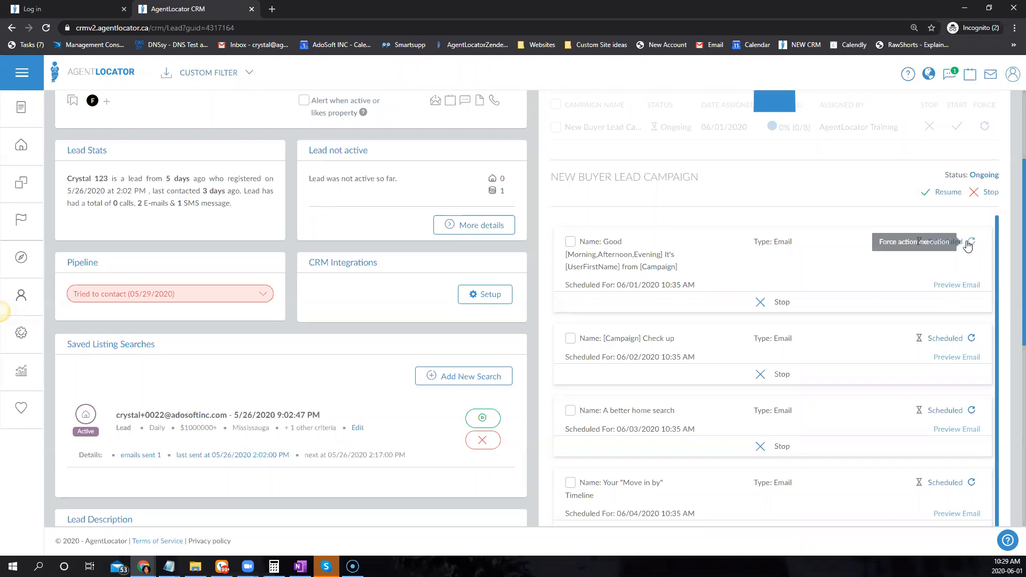
Step: Check the lead's e-mails, reload the record and examine the action statuses of the New Buyer Lead Campaign in E-campaigns
left_click(715, 166)
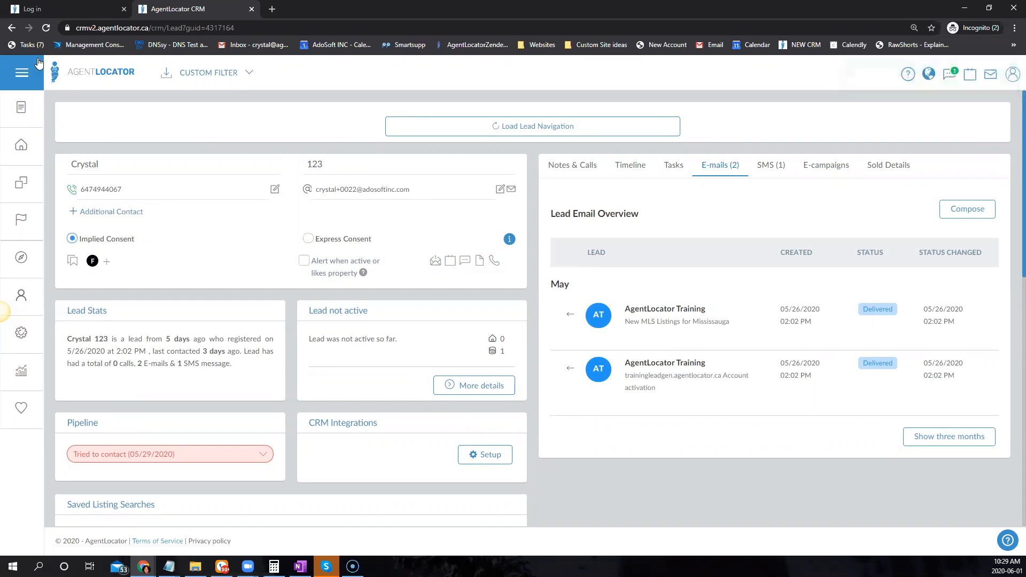
key("F5")
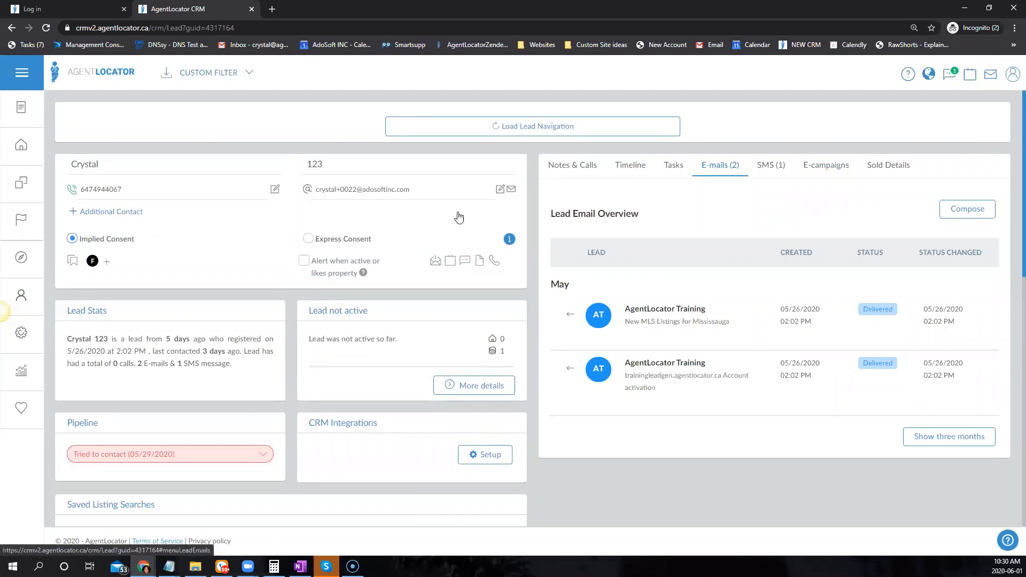
left_click(726, 175)
left_click(835, 170)
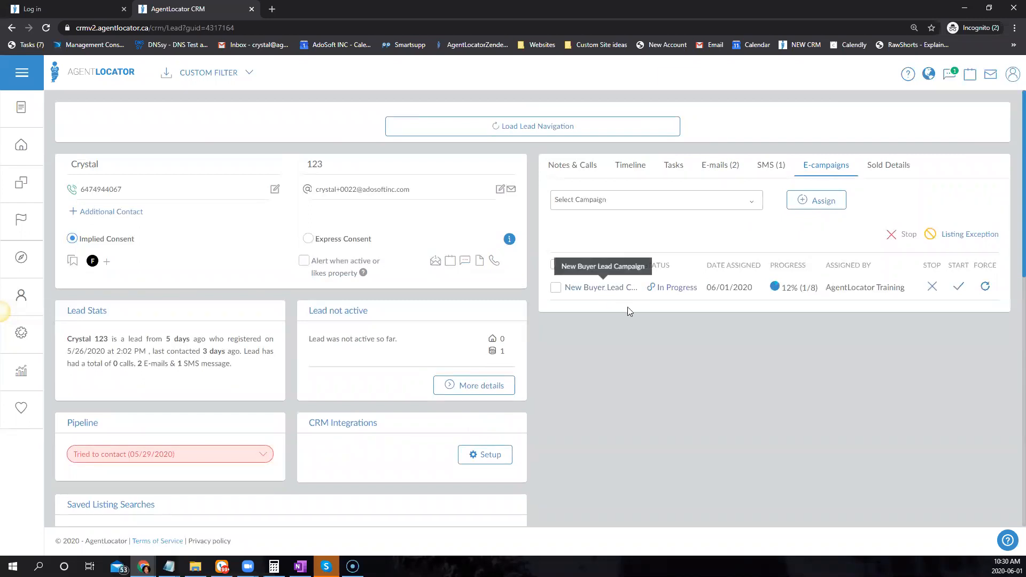
left_click(614, 283)
scroll(997, 396, "down", 2)
scroll(934, 448, "up", 3)
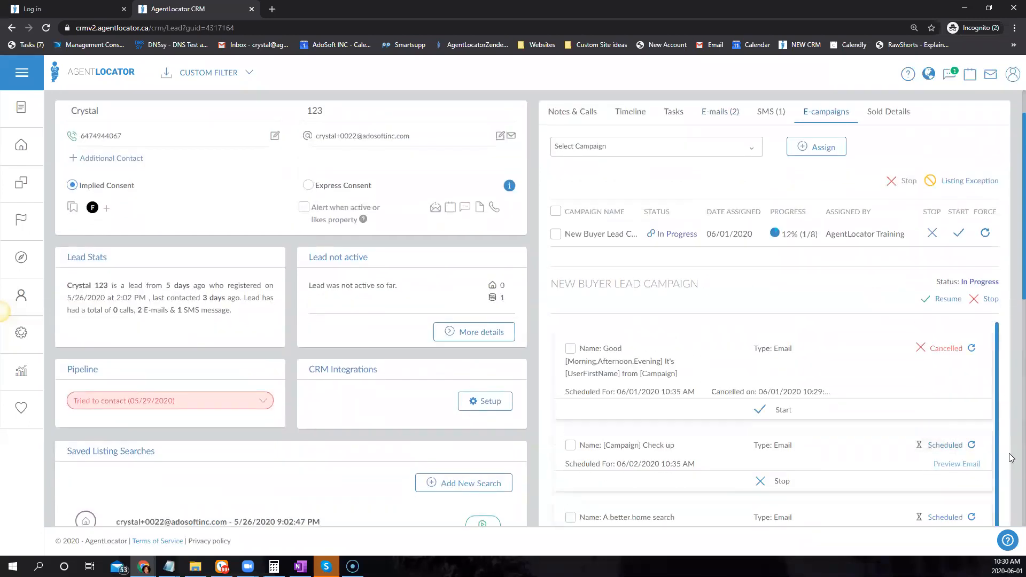
scroll(1012, 446, "down", 2)
scroll(1012, 446, "down", 1)
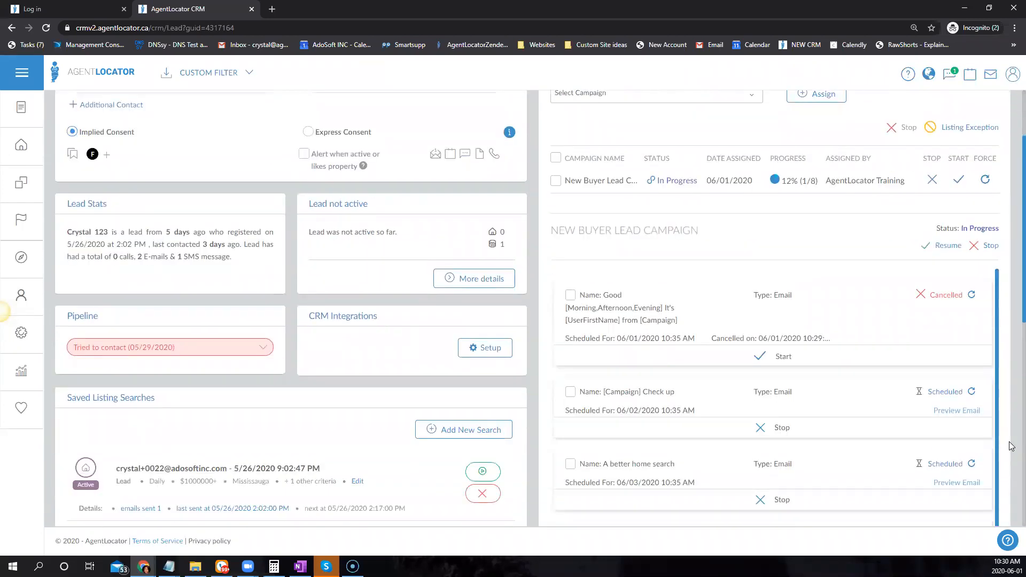
Step: Try forcing the campaign's cancelled first email again, then select that email and resume it
left_click(972, 296)
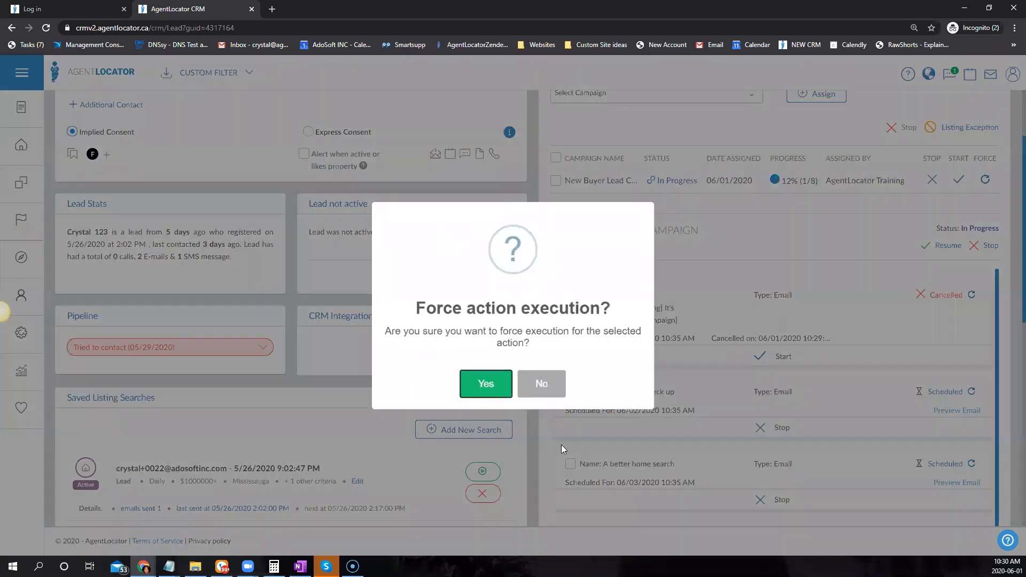
left_click(483, 386)
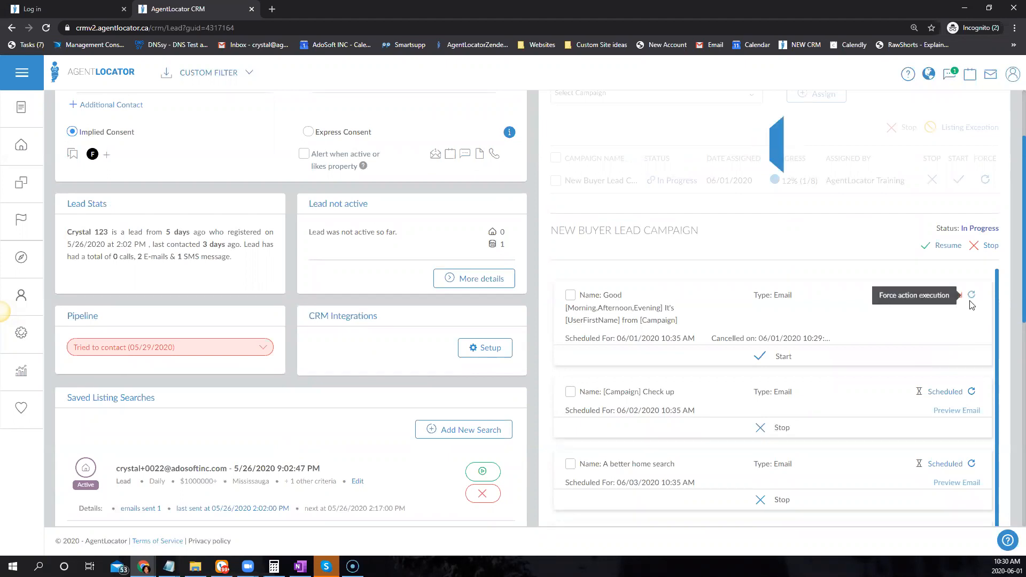
left_click(570, 296)
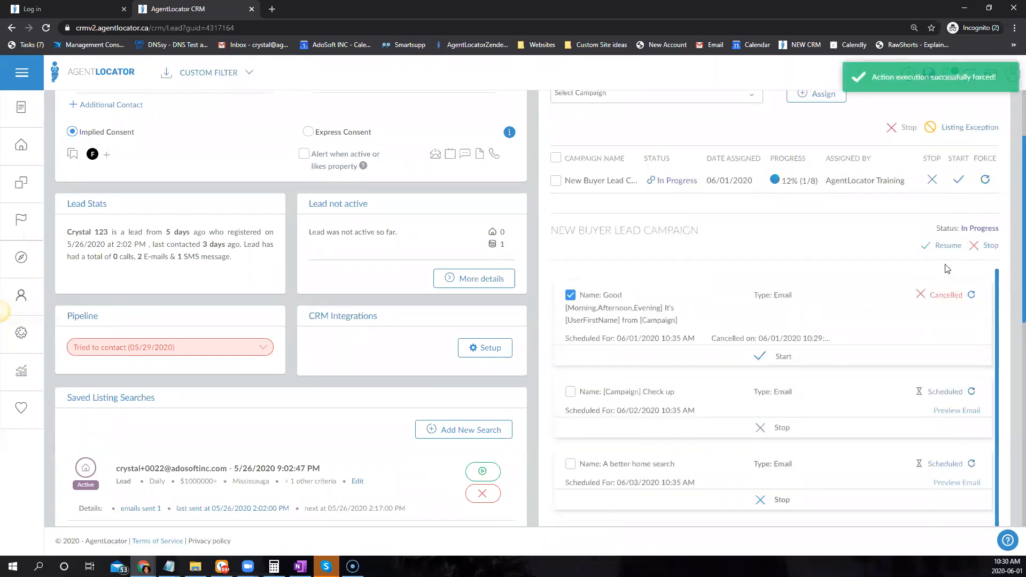
left_click(948, 247)
left_click(484, 388)
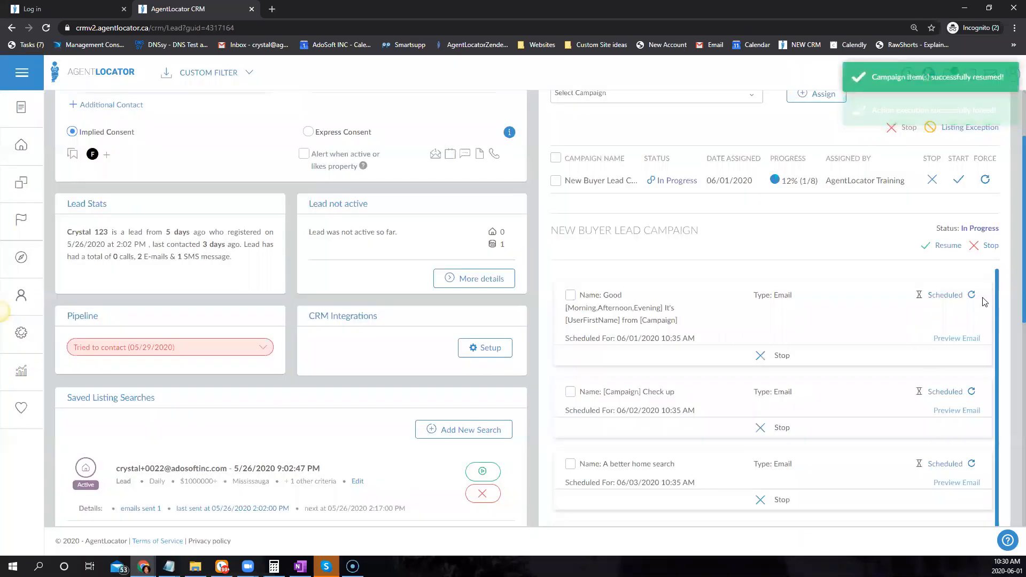
Step: Force execution of the resumed first email and of the [Campaign] Check up email
left_click(972, 296)
left_click(479, 389)
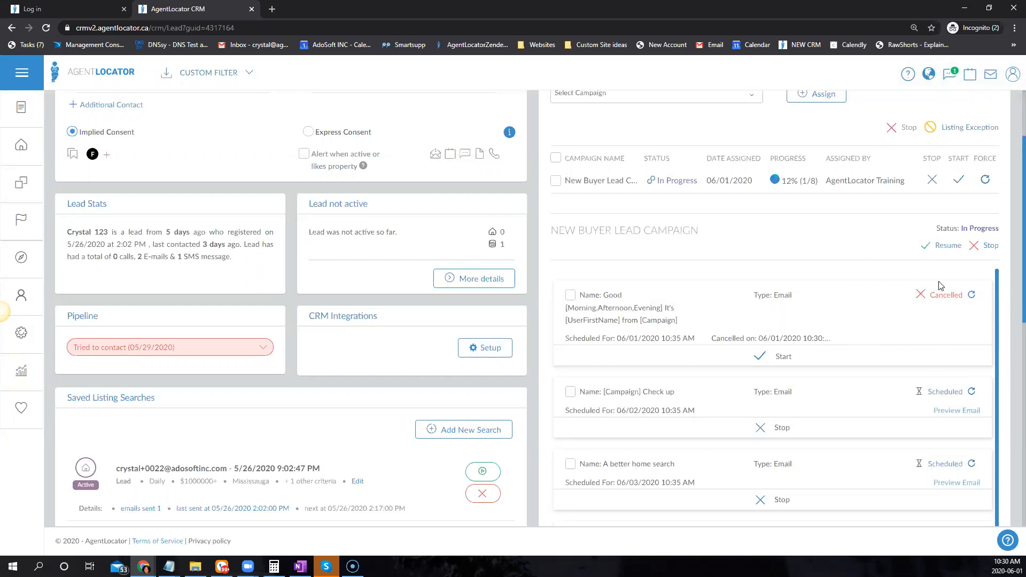
left_click(972, 392)
left_click(483, 380)
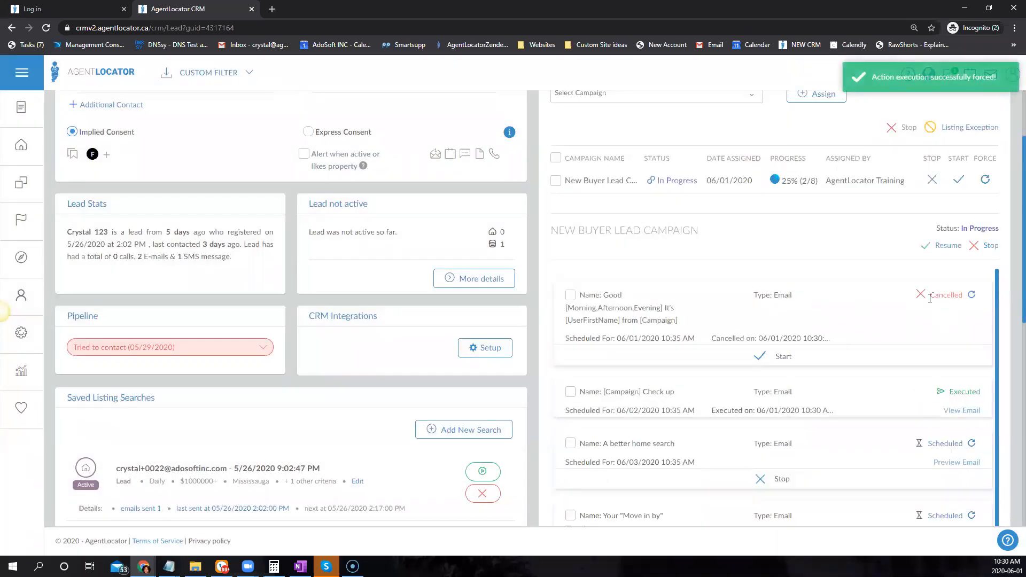
Step: Review the email statuses in the New Buyer Lead Campaign and preview the content of the A better home search email
scroll(857, 341, "down", 2)
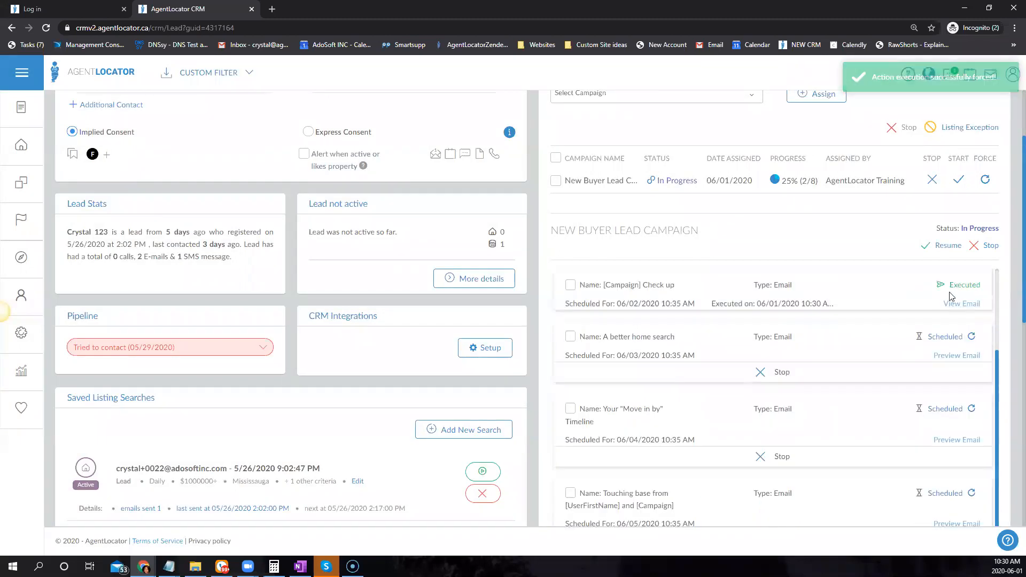
scroll(988, 297, "up", 1)
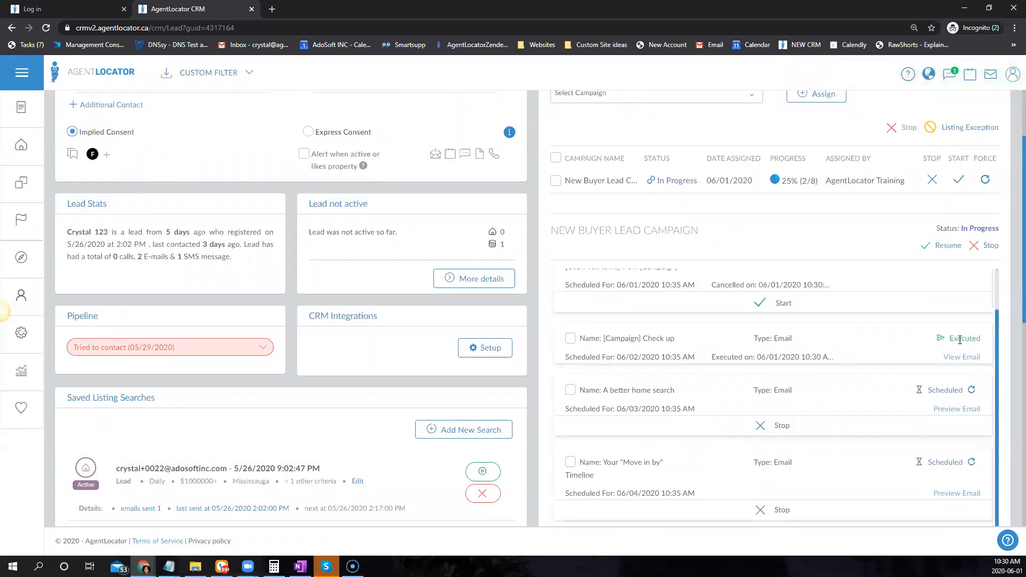
scroll(916, 390, "up", 1)
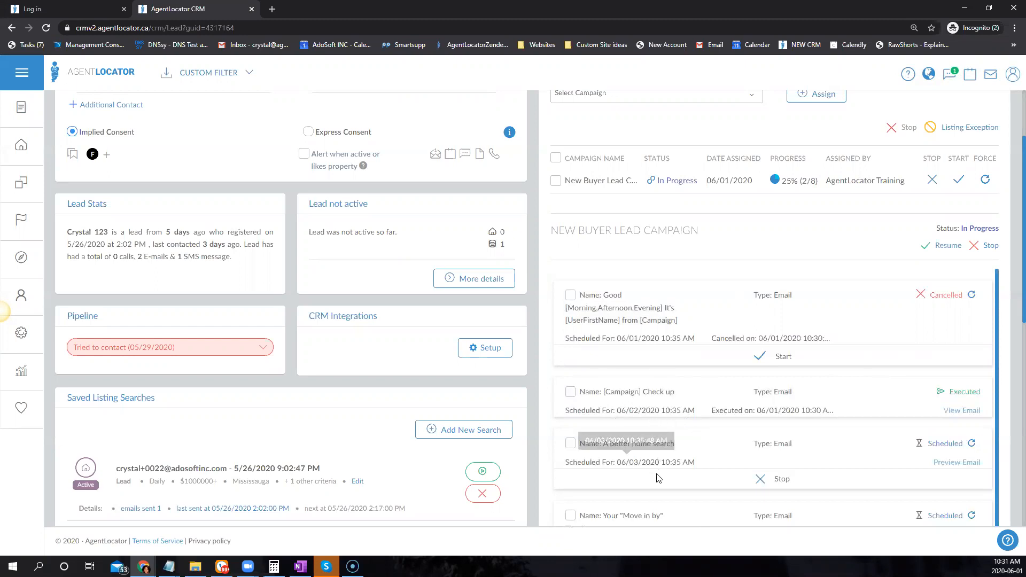
scroll(660, 463, "down", 2)
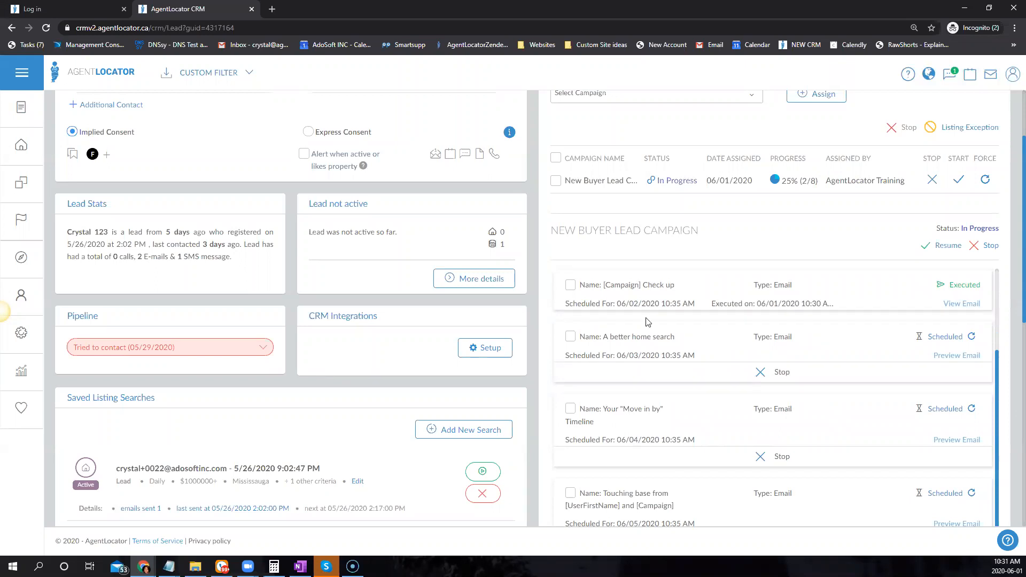
scroll(658, 331, "up", 1)
left_click(953, 410)
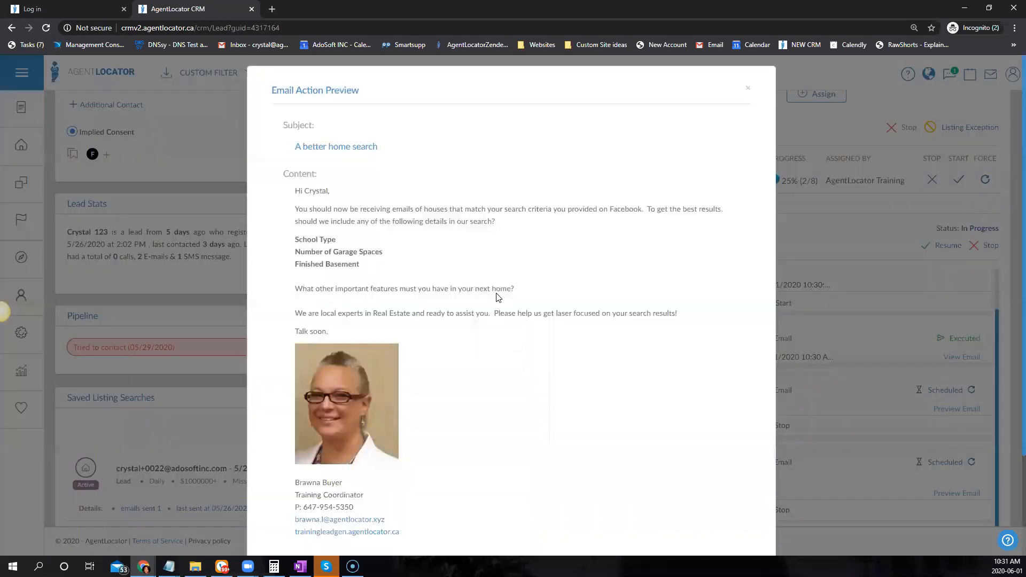
scroll(497, 298, "down", 3)
scroll(604, 467, "up", 3)
left_click(748, 89)
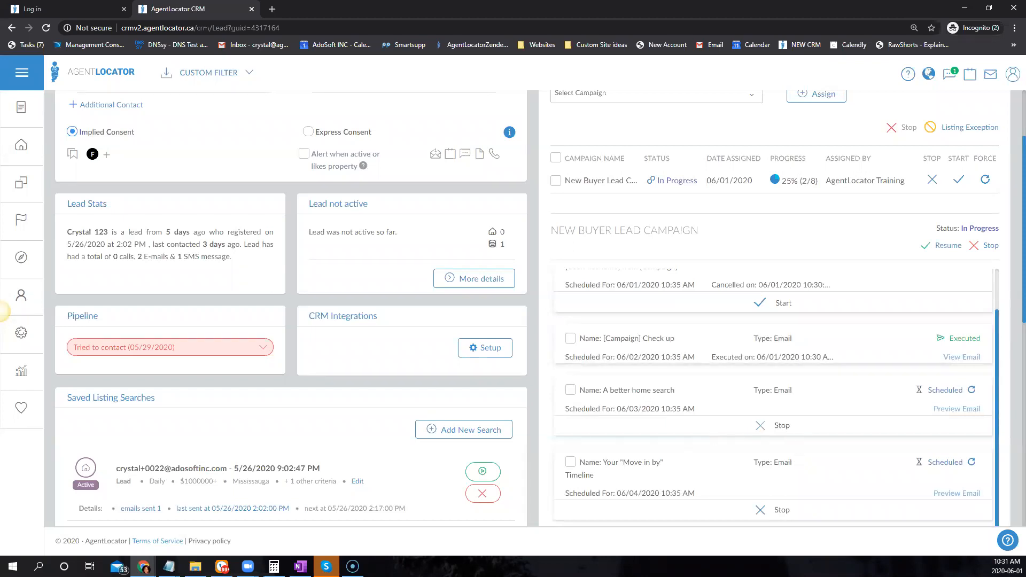
Step: Stop the scheduled A better home search email in the lead's New Buyer Lead Campaign
left_click(782, 426)
left_click(492, 380)
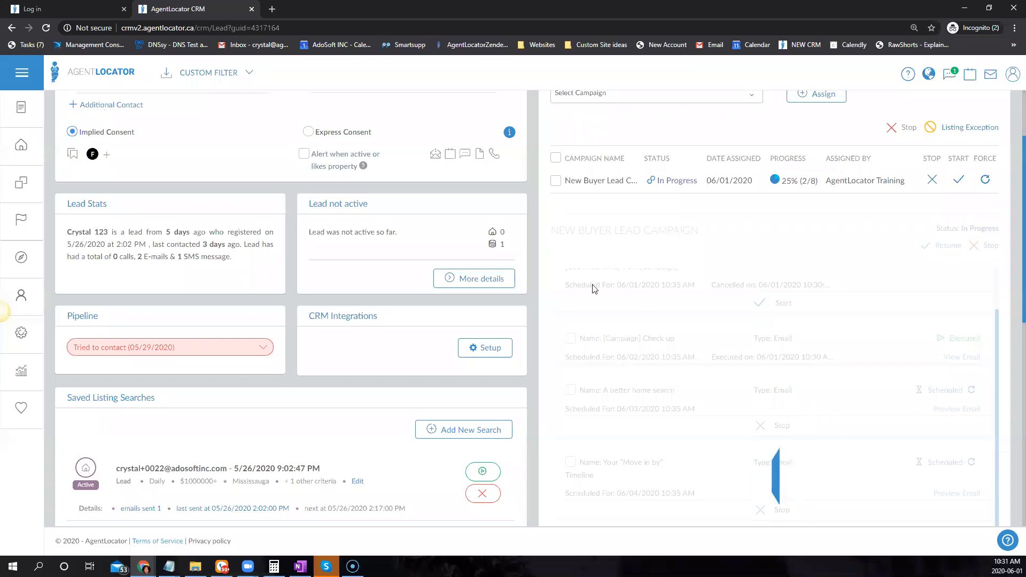
scroll(833, 449, "down", 3)
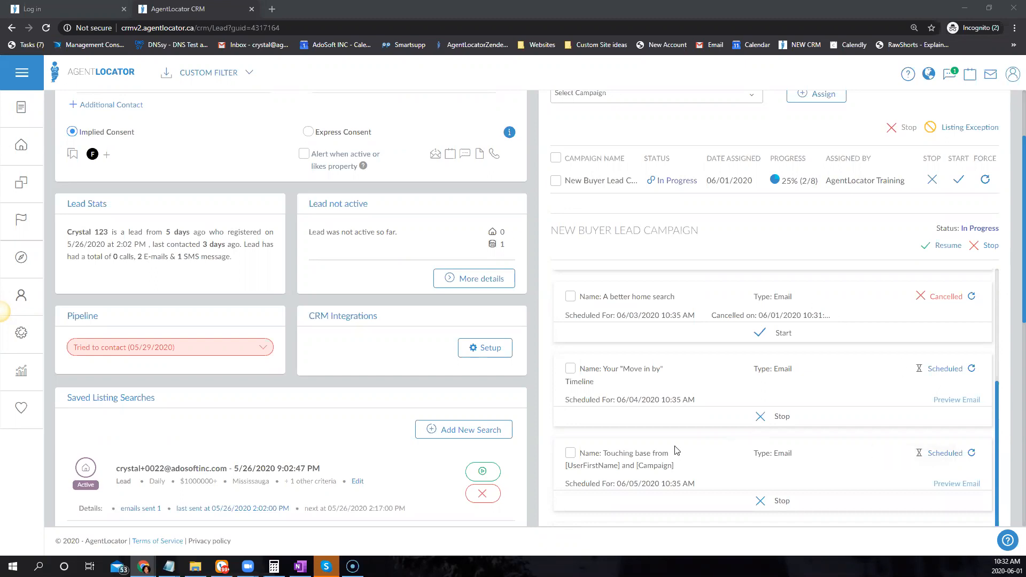
Step: Examine the lead's campaign progress and its remaining scheduled actions, down to the Auto SMS Example
scroll(734, 349, "up", 1)
scroll(735, 353, "up", 3)
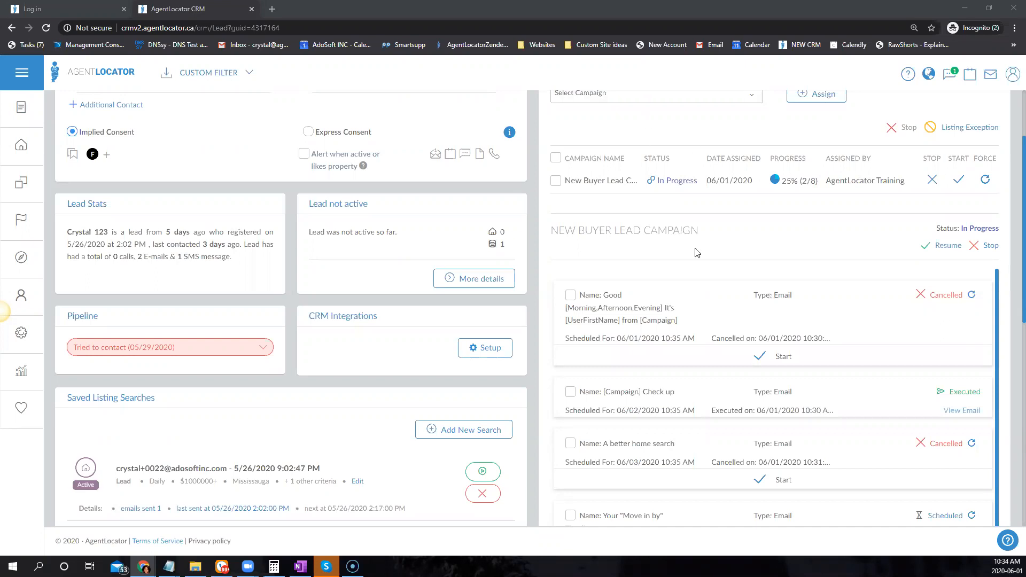
scroll(662, 236, "up", 2)
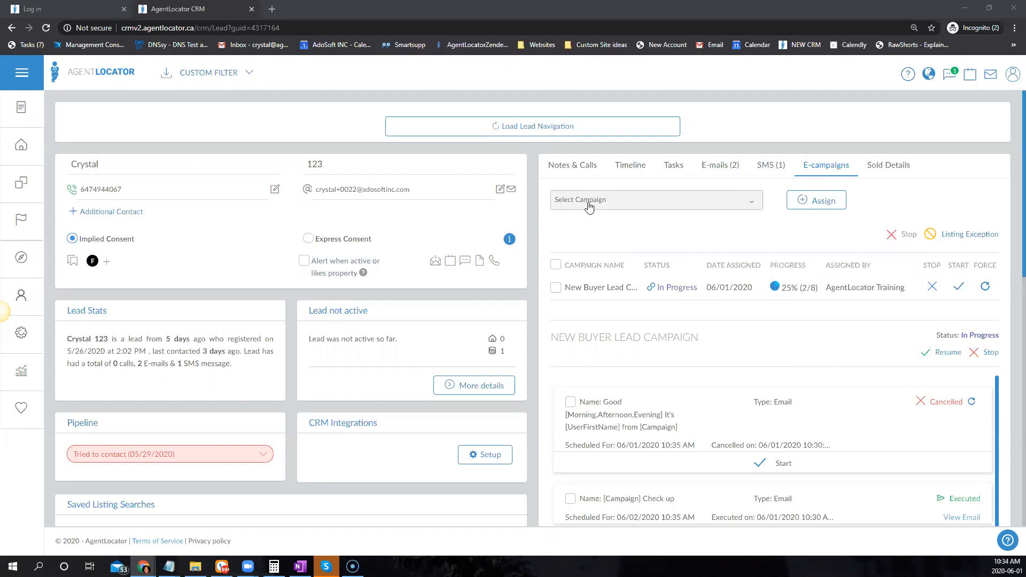
scroll(845, 445, "down", 4)
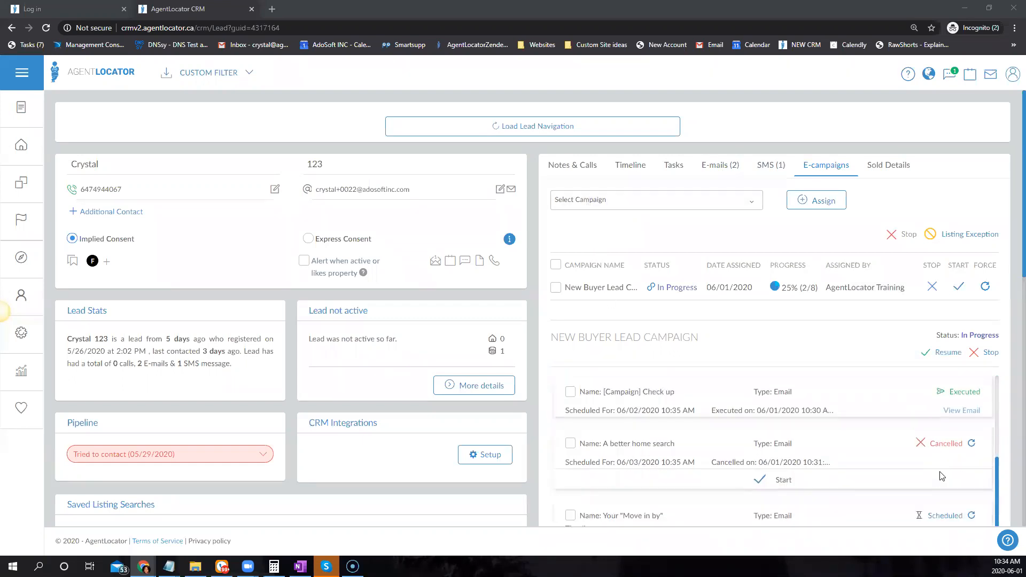
scroll(851, 507, "down", 6)
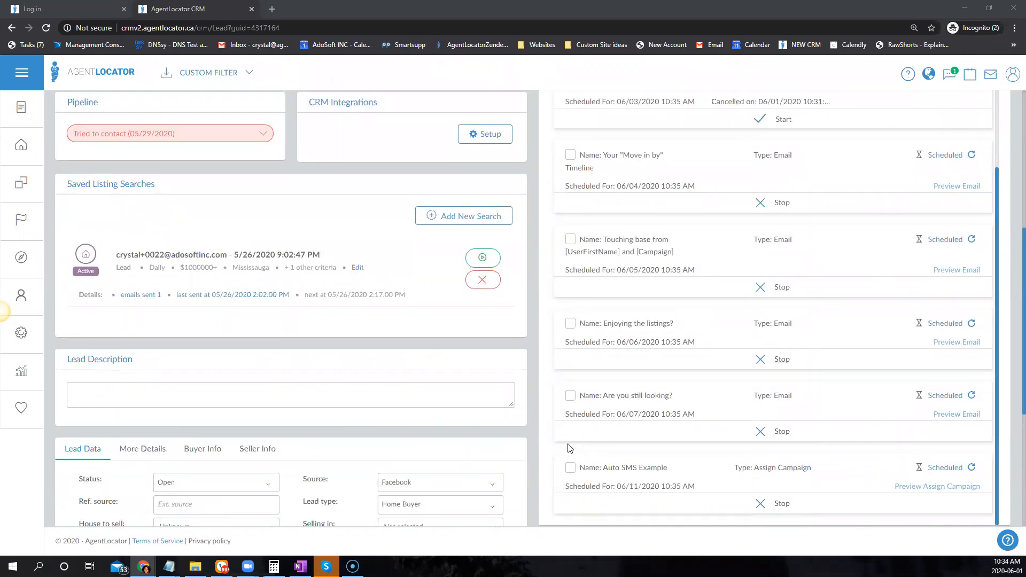
scroll(553, 456, "up", 10)
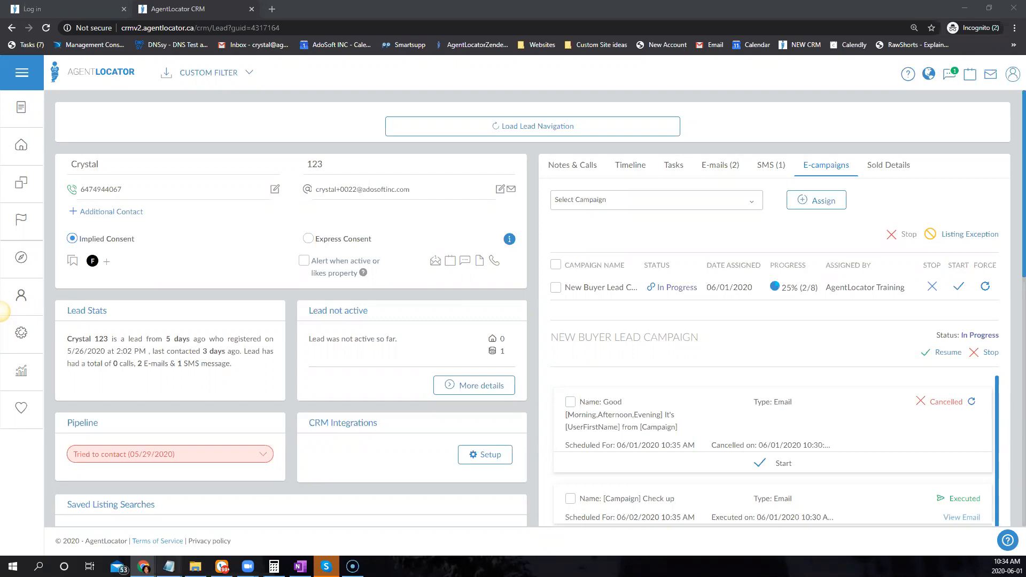
mouse_move(169, 566)
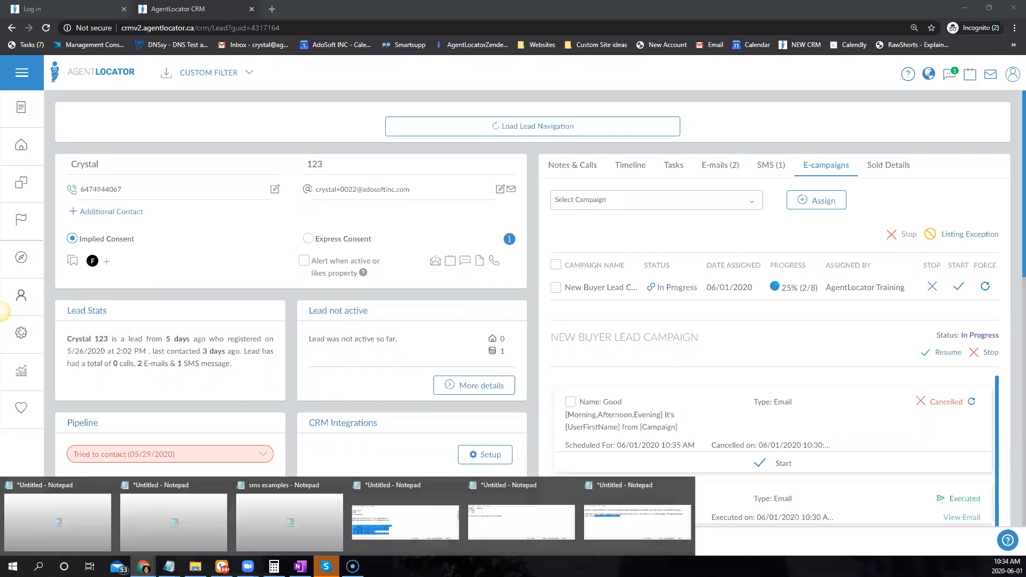
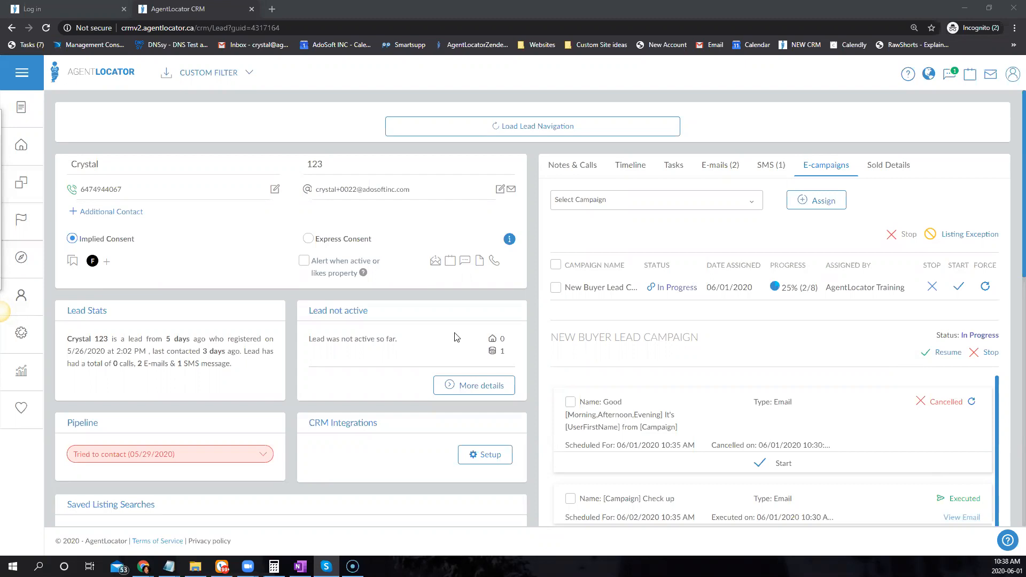
Step: In the leads list, replace the Pipeline filter with Buying City set to Any of Toronto and apply it
left_click(12, 155)
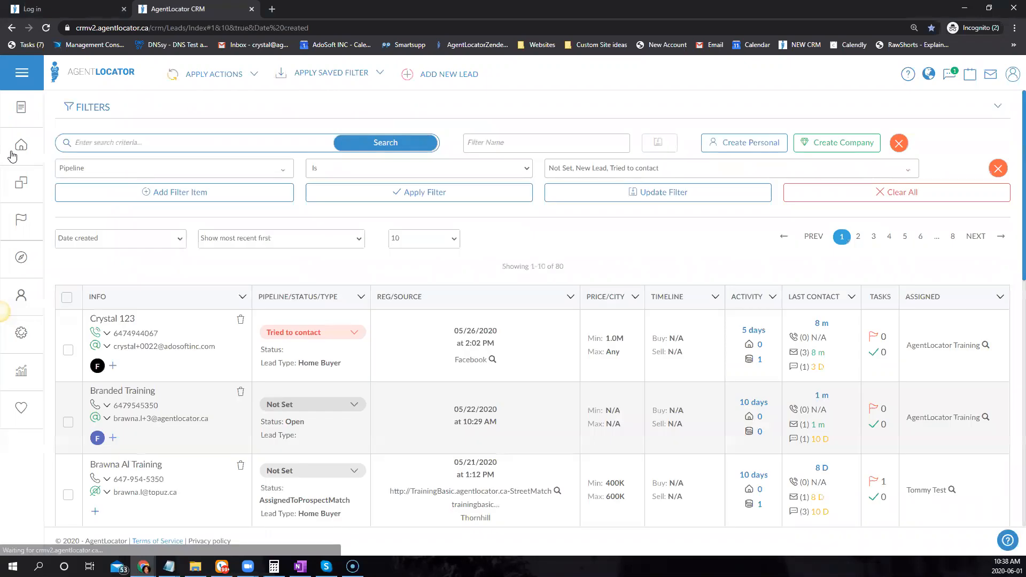
left_click(995, 170)
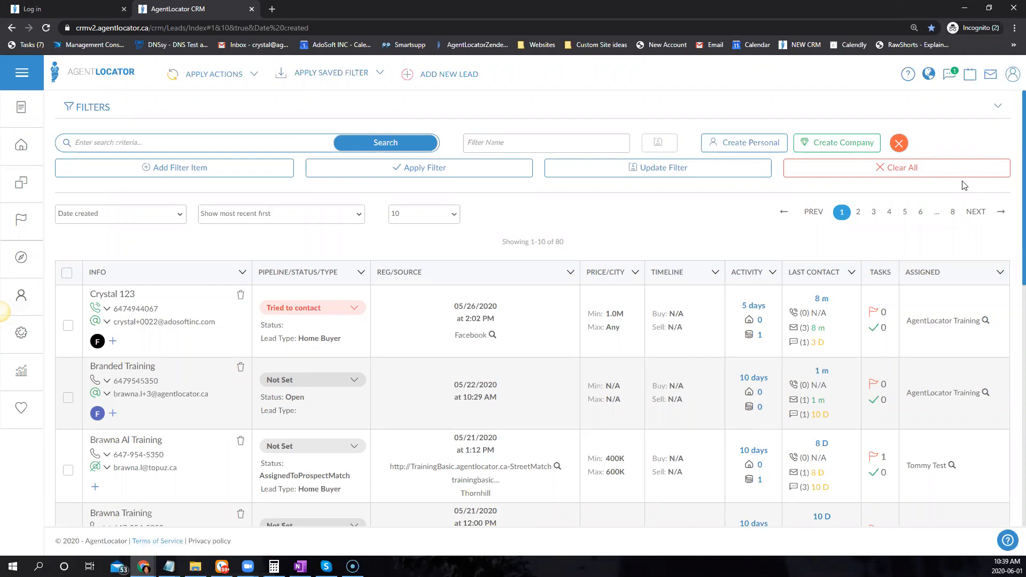
left_click(210, 168)
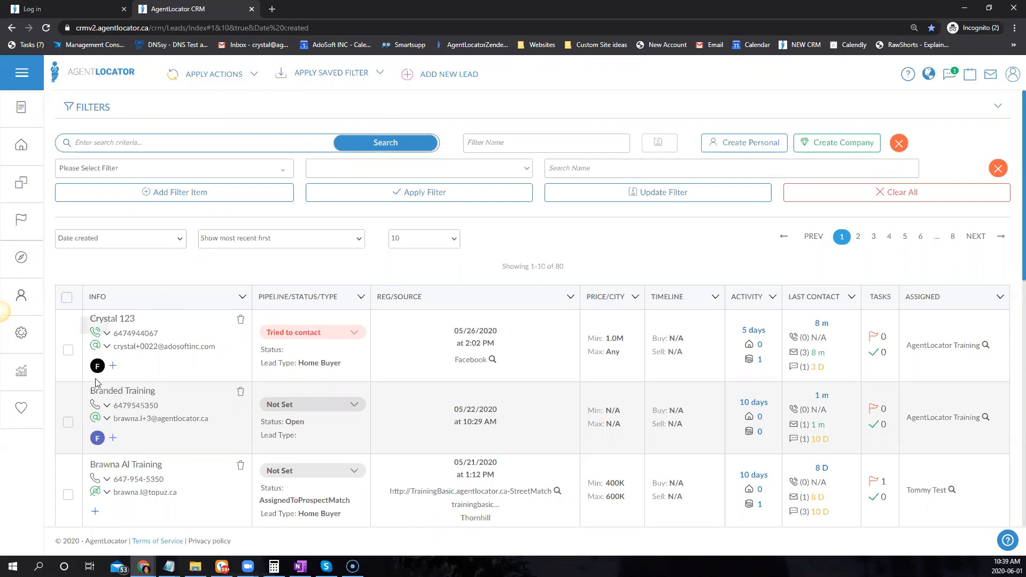
left_click(200, 167)
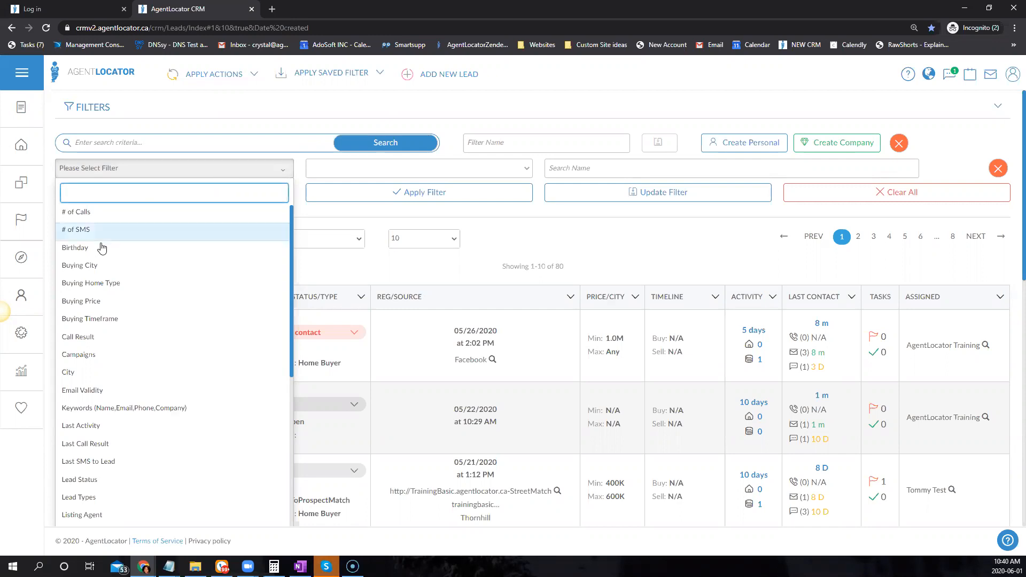
left_click(86, 265)
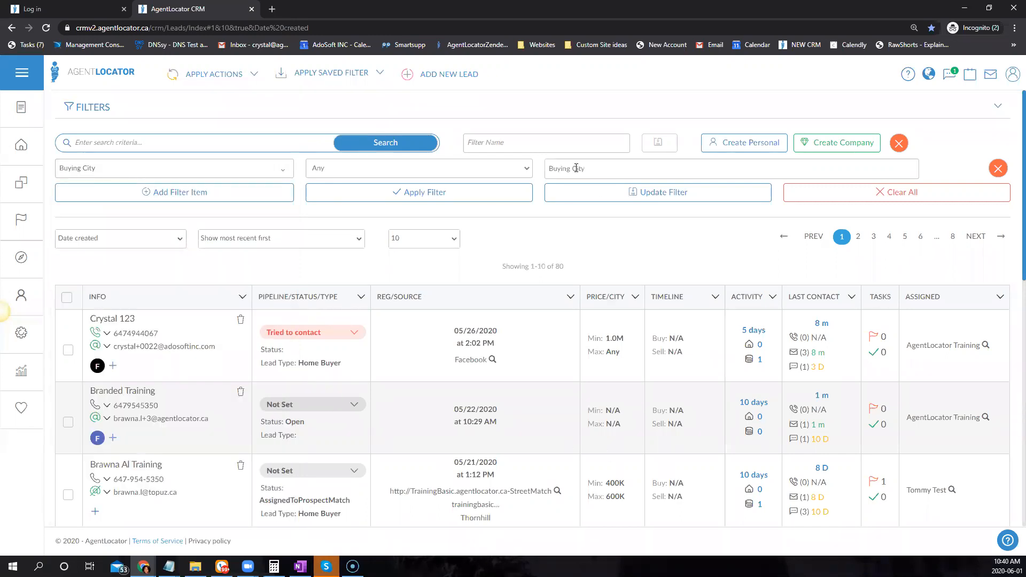
type("toro")
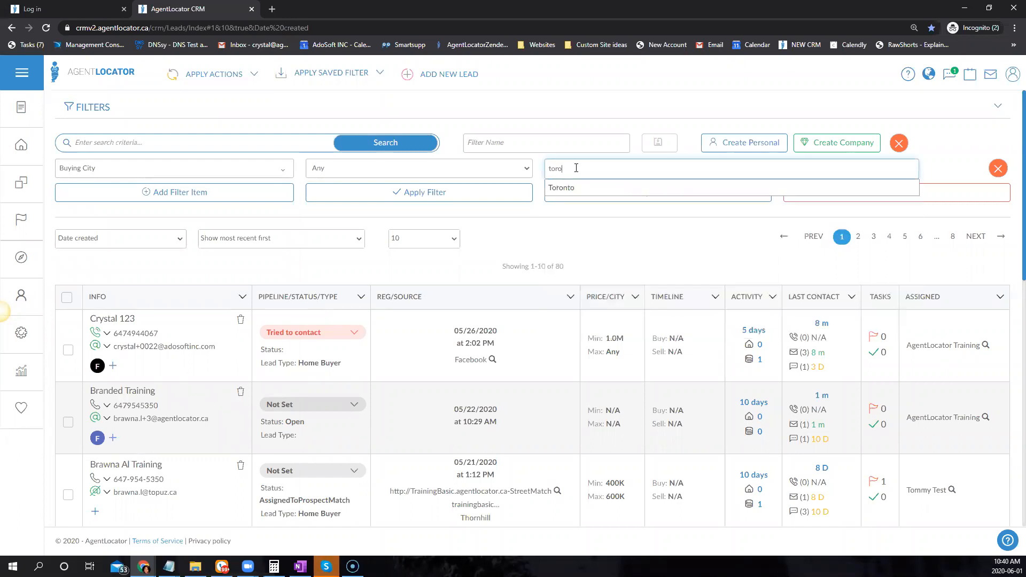
left_click(481, 200)
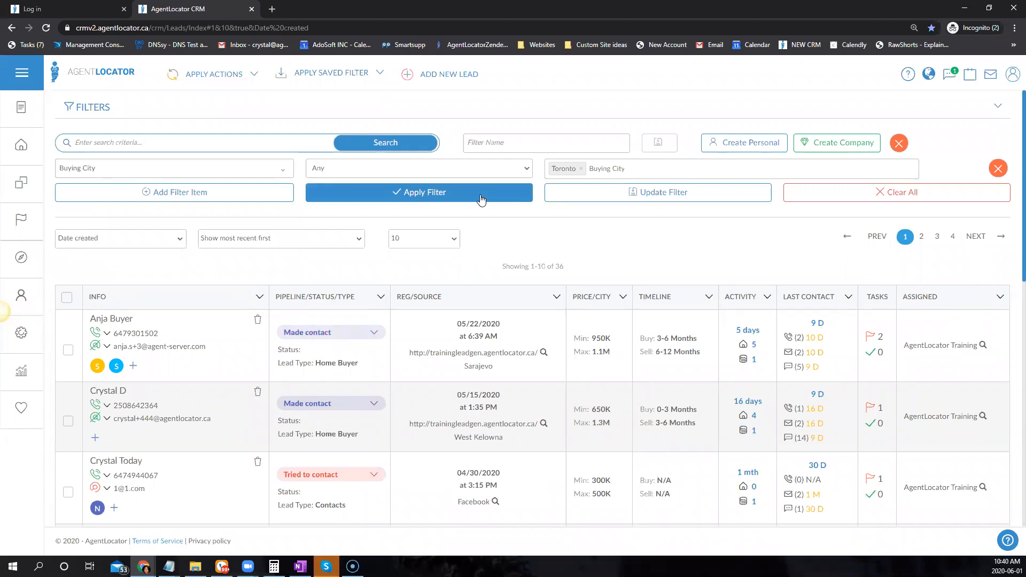
Step: Add a Buying Home Type filter set to Any of Detached and apply it to the leads list
left_click(200, 174)
left_click(200, 174)
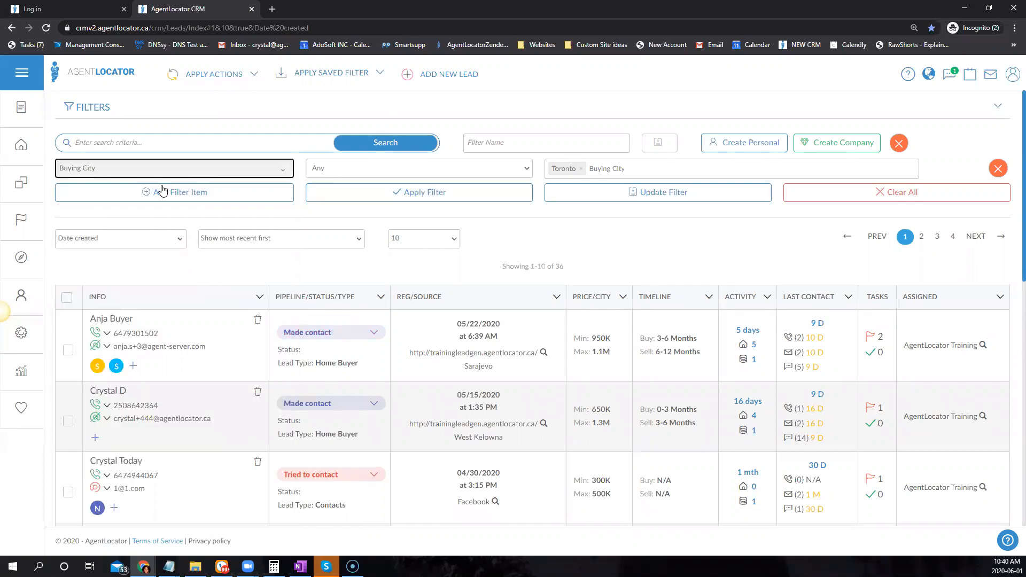
left_click(162, 191)
left_click(138, 193)
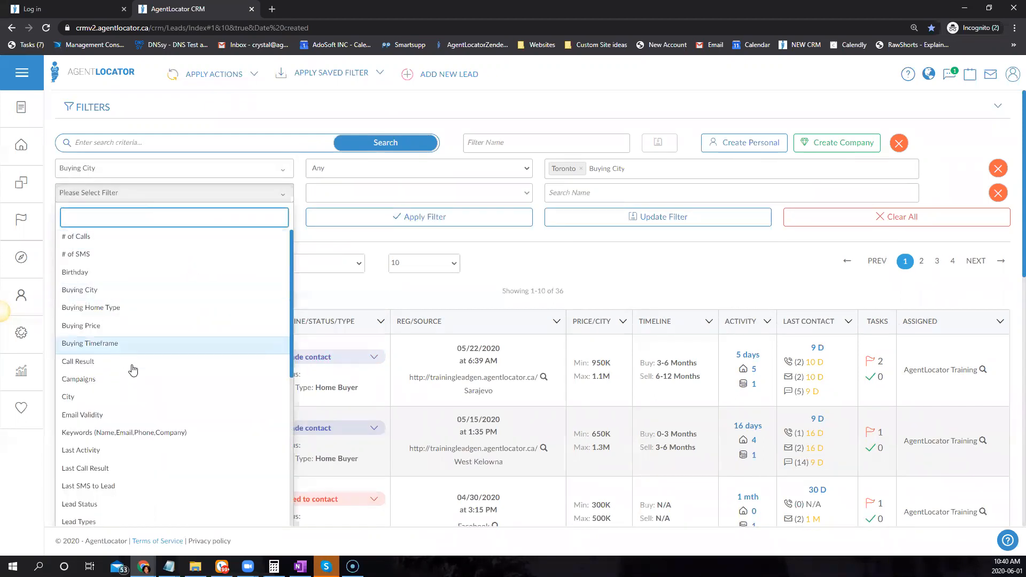
left_click(113, 296)
left_click(107, 194)
left_click(95, 315)
left_click(553, 195)
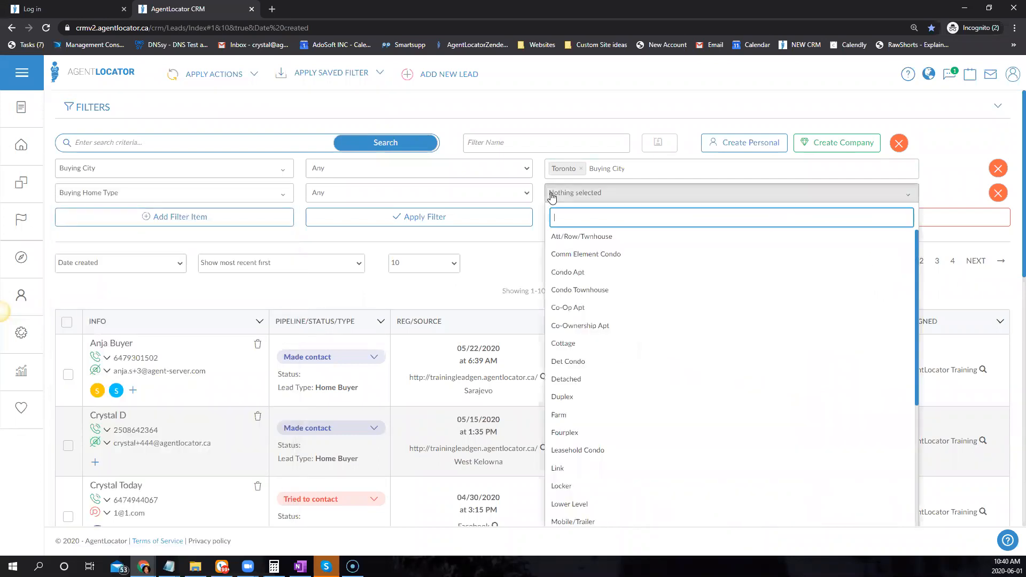
left_click(626, 378)
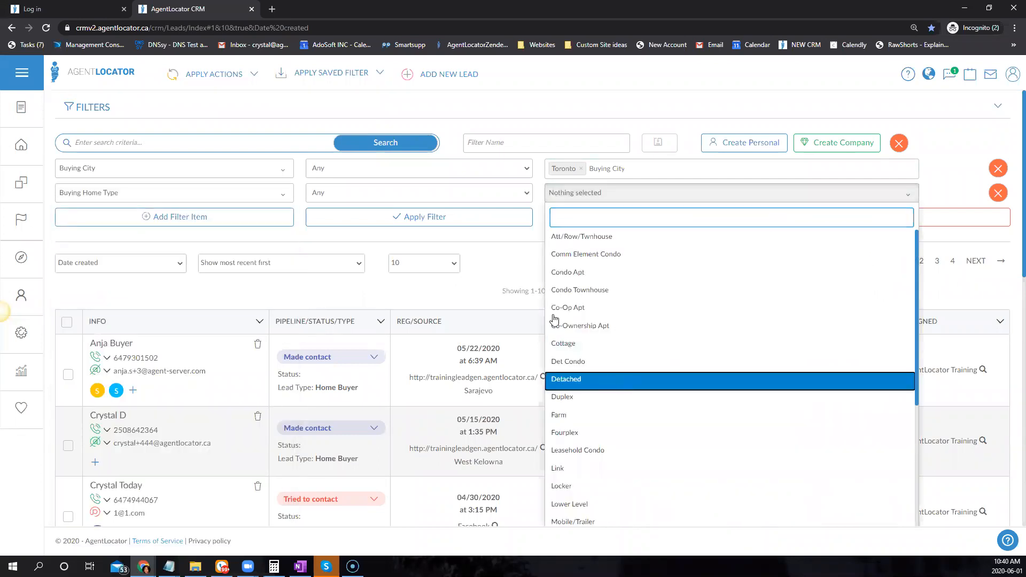
left_click(520, 225)
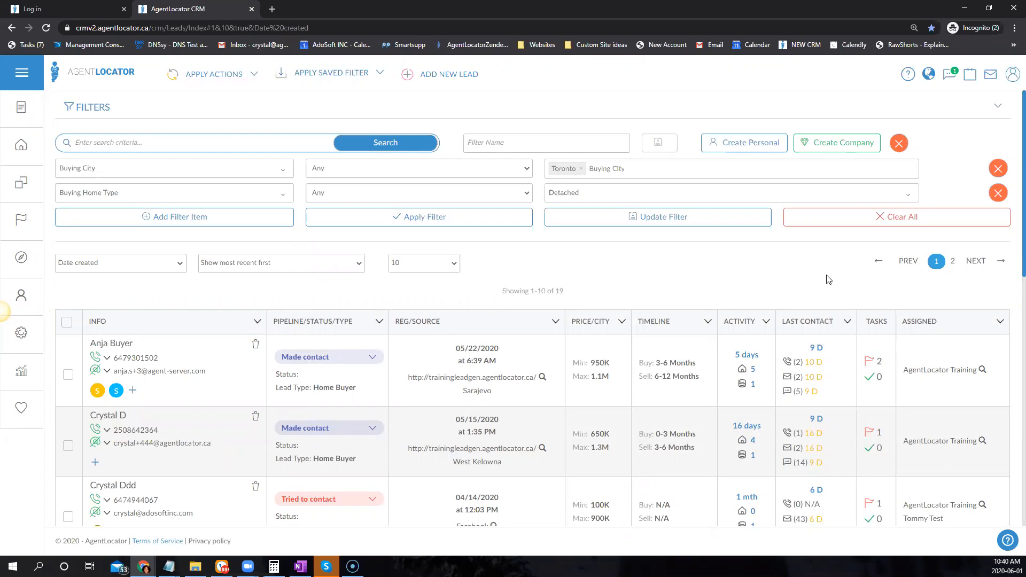
Step: Add a Buying Price filter with a range from 850000 to 950000 and apply it
left_click(253, 217)
left_click(252, 219)
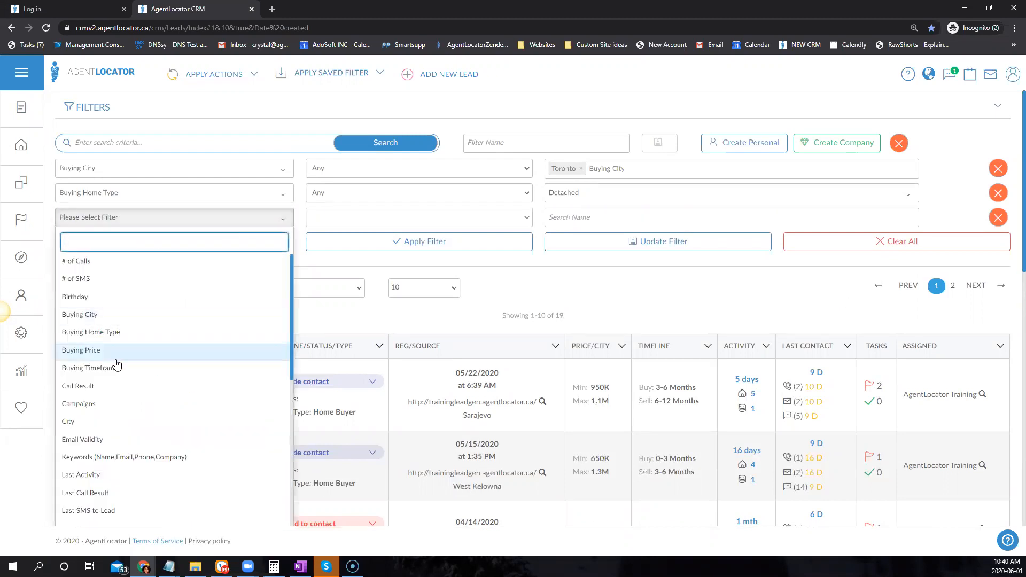
left_click(197, 349)
left_click(368, 224)
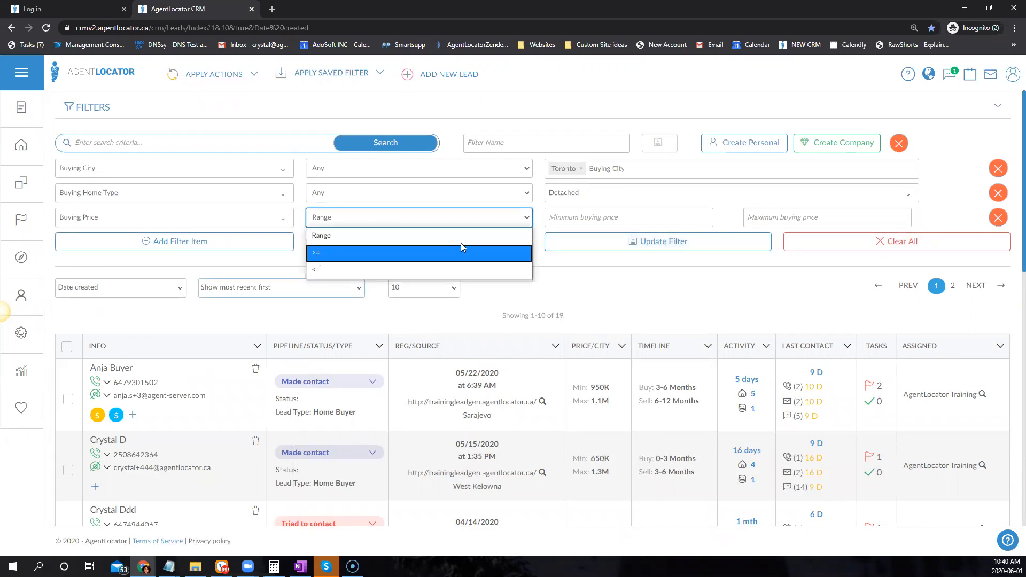
left_click(608, 218)
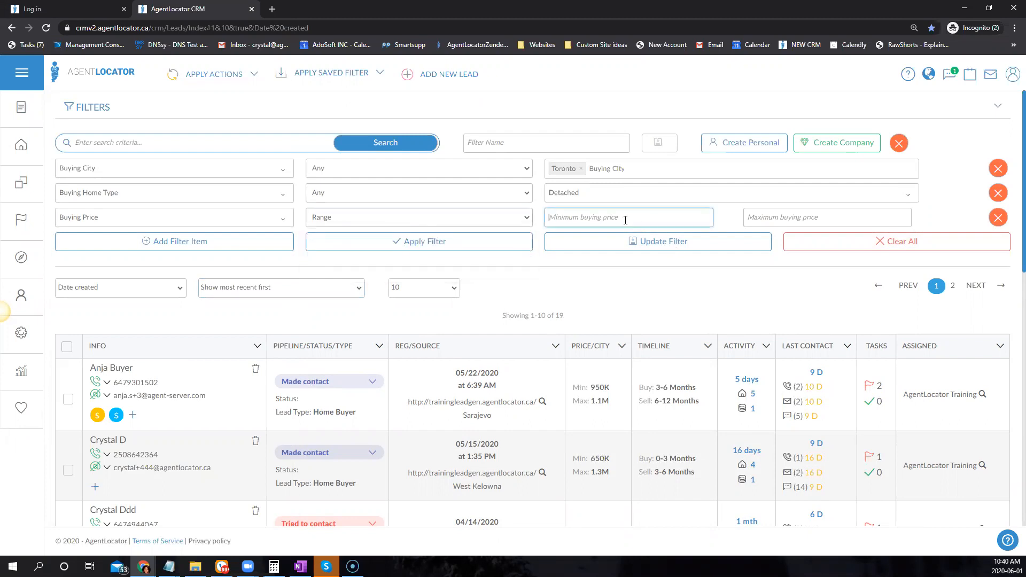
type("850000")
left_click(766, 215)
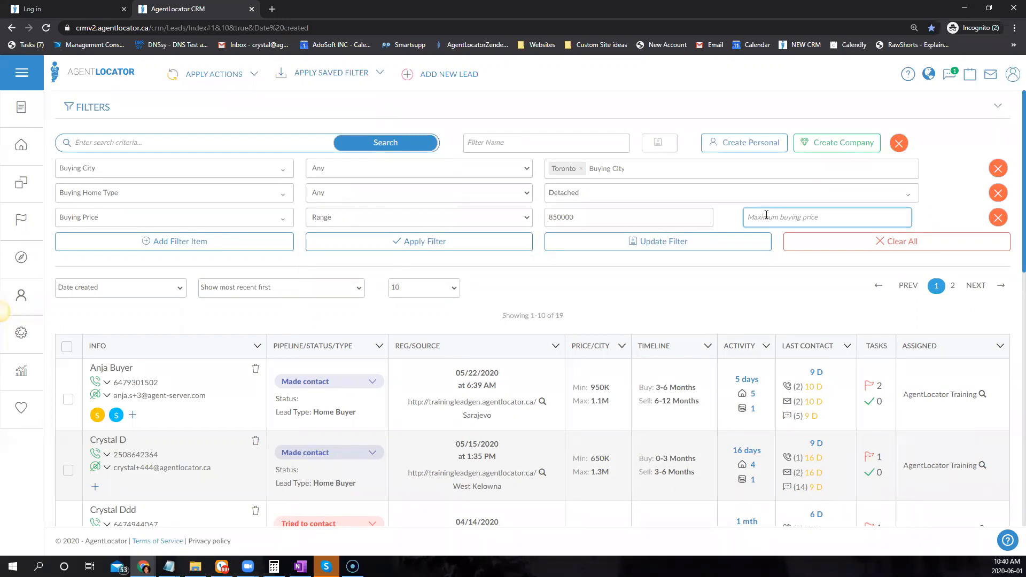
type("950000")
left_click(479, 245)
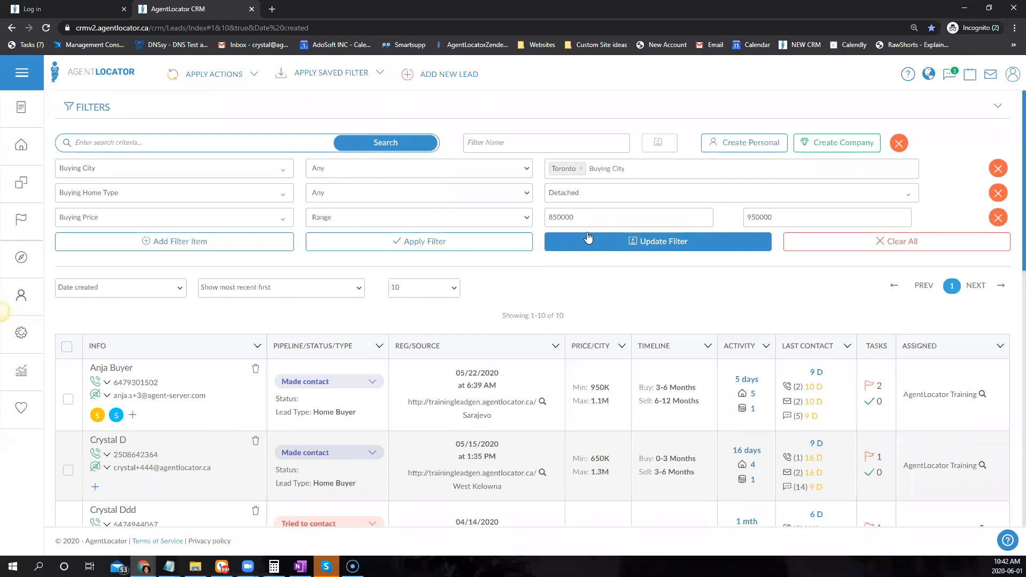
Step: Save the current filter set as a company filter named Open house / New Listing
left_click(519, 138)
left_click(351, 78)
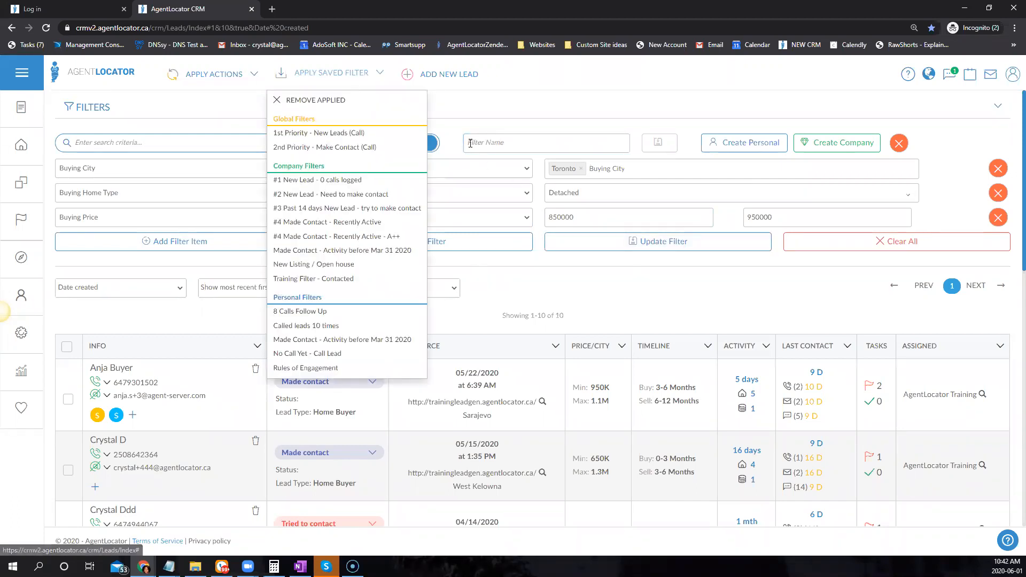
left_click(490, 141)
type("Op")
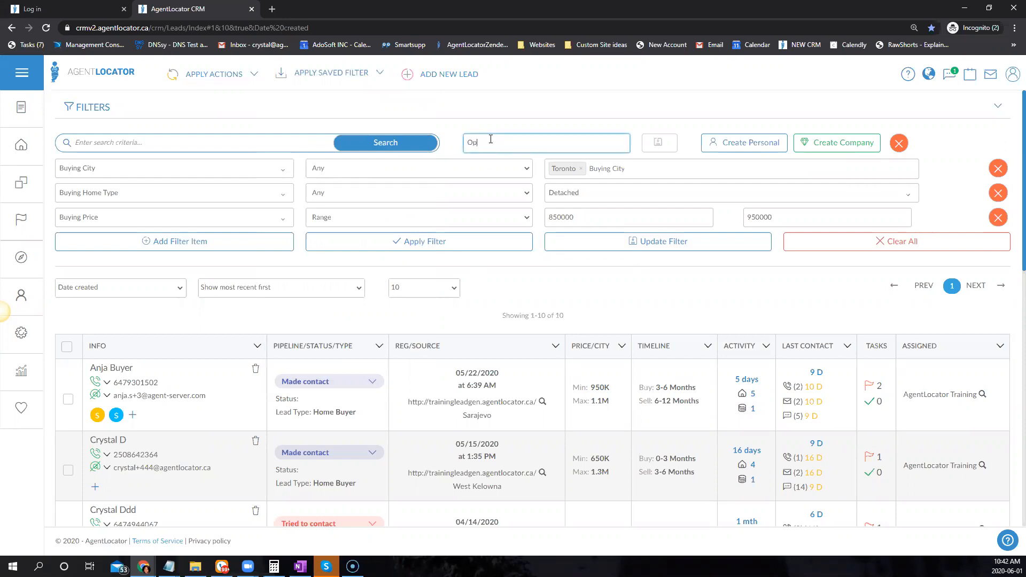
type("en house / New Listing")
left_click(858, 143)
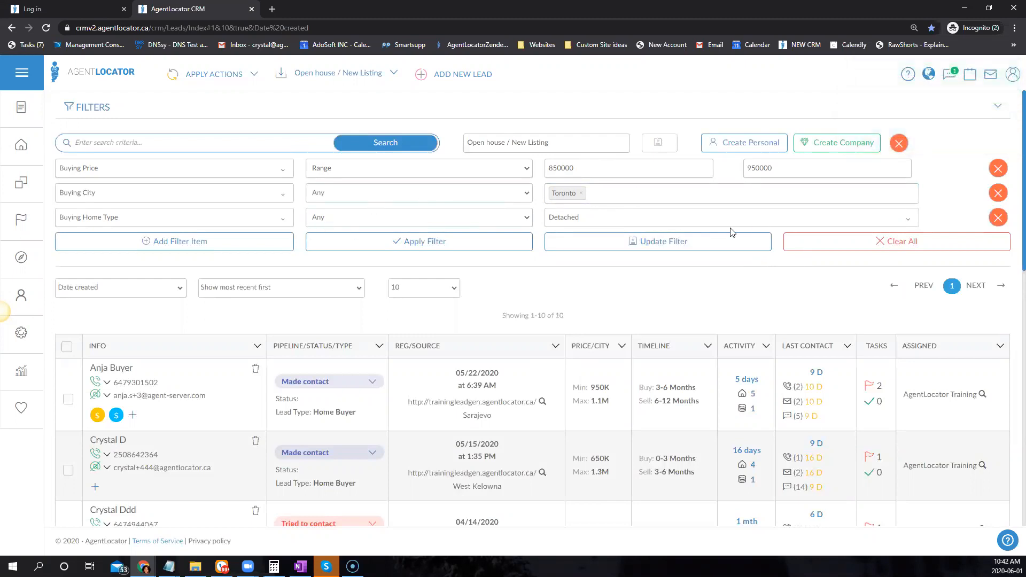
Step: Replace Toronto with Mississauga in the Buying City filter and apply it to the leads list
double_click(575, 195)
left_click(574, 197)
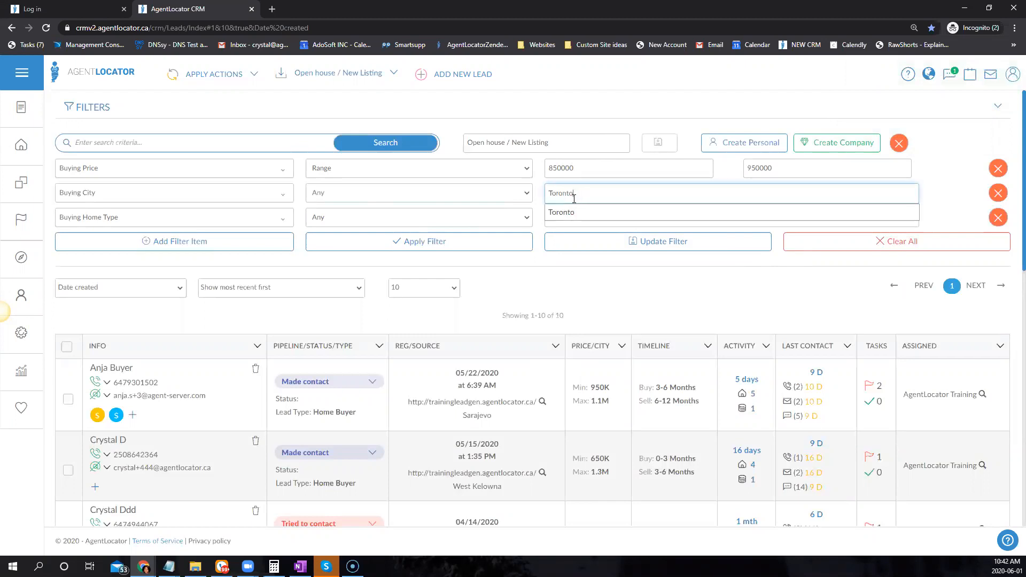
key("ctrl+BackSpace")
type("miss")
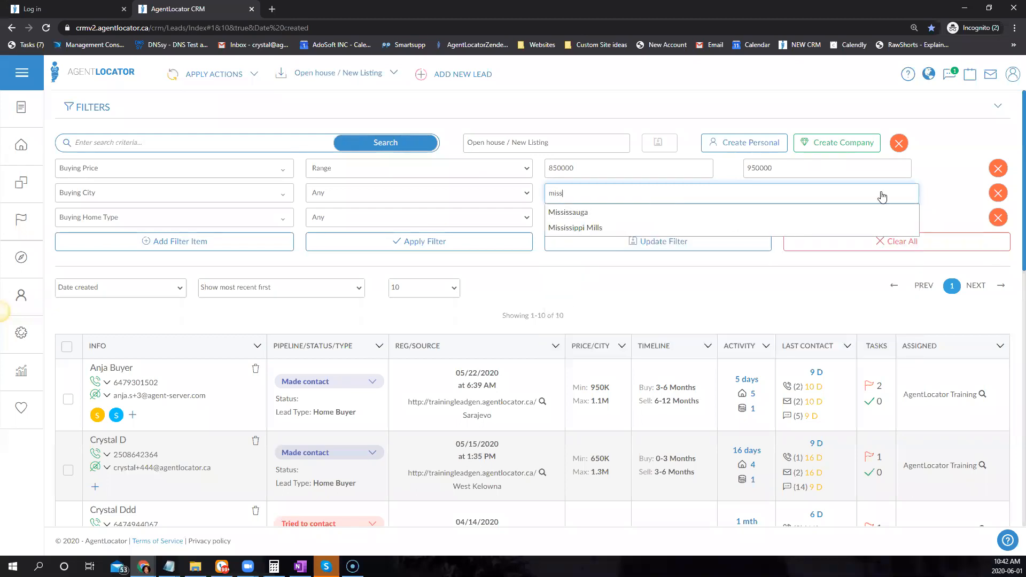
key("Return")
left_click(502, 241)
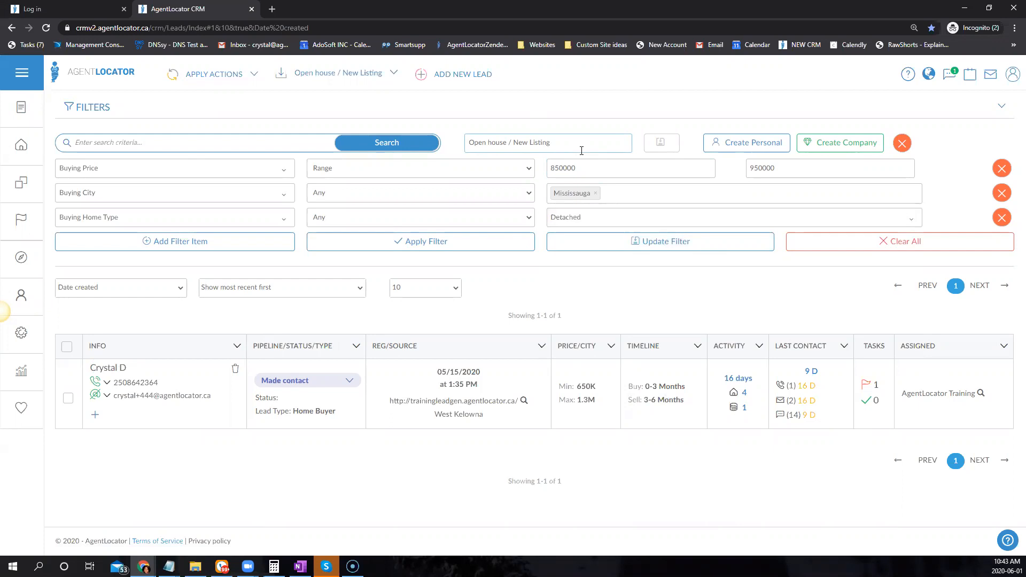
Step: Clear all current filters and add a Tag filter with its match condition set to All
left_click(896, 244)
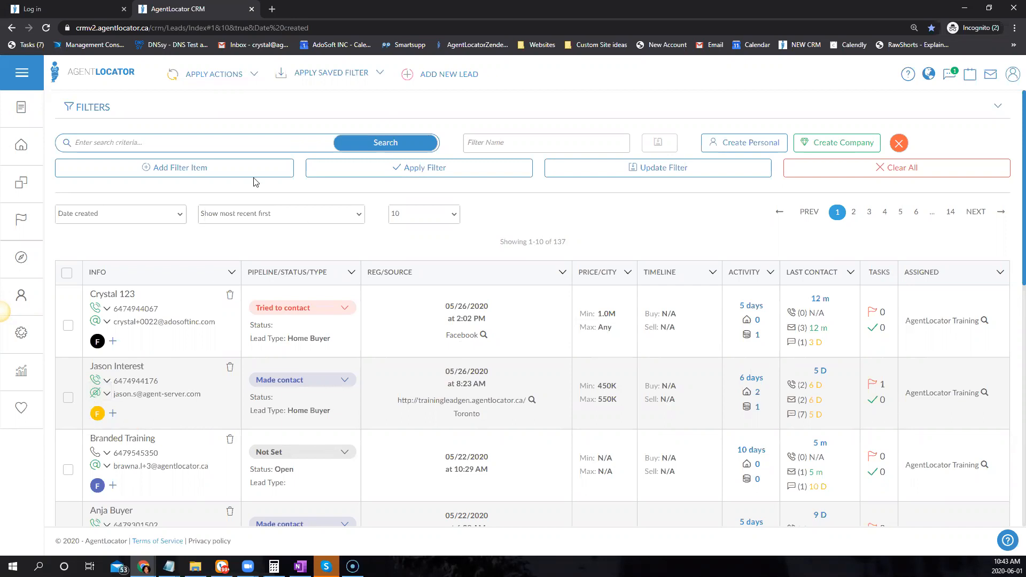
left_click(201, 168)
left_click(197, 169)
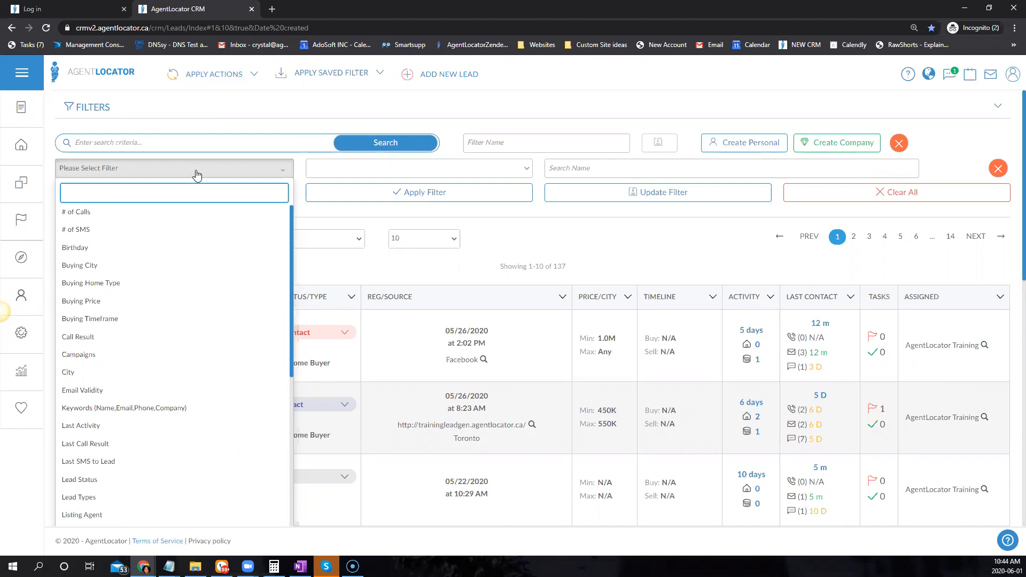
type("tag")
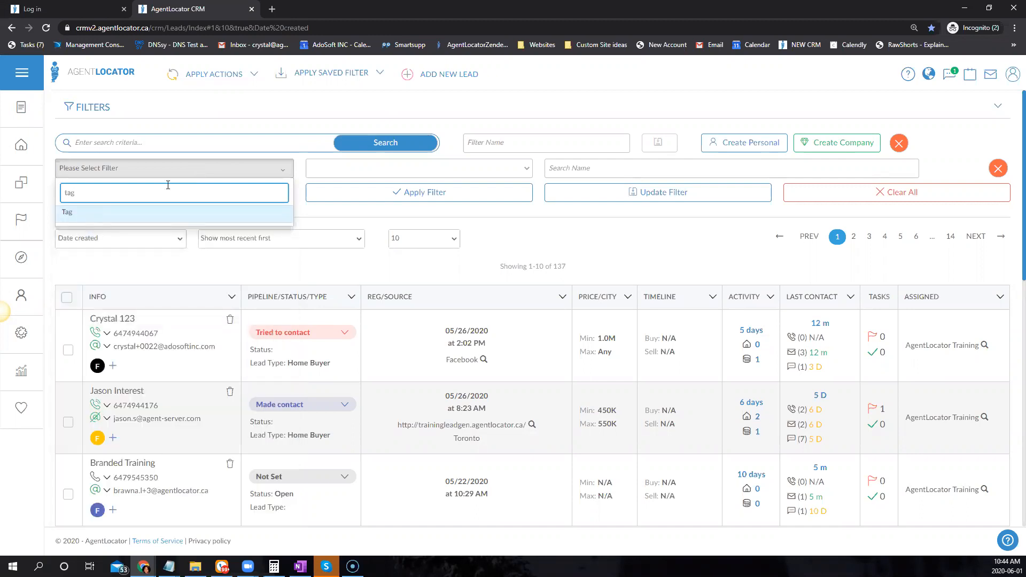
left_click(157, 214)
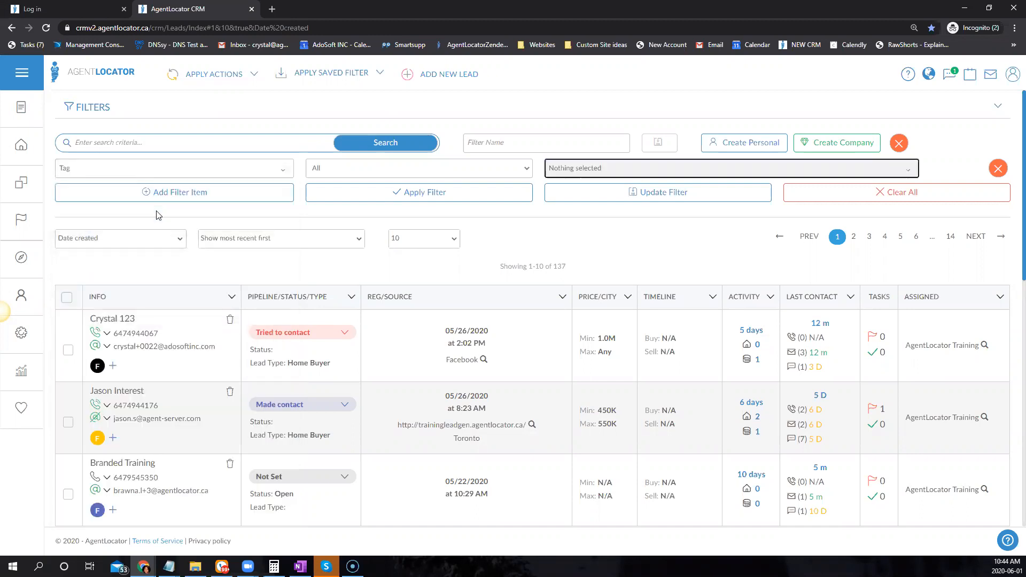
left_click(300, 172)
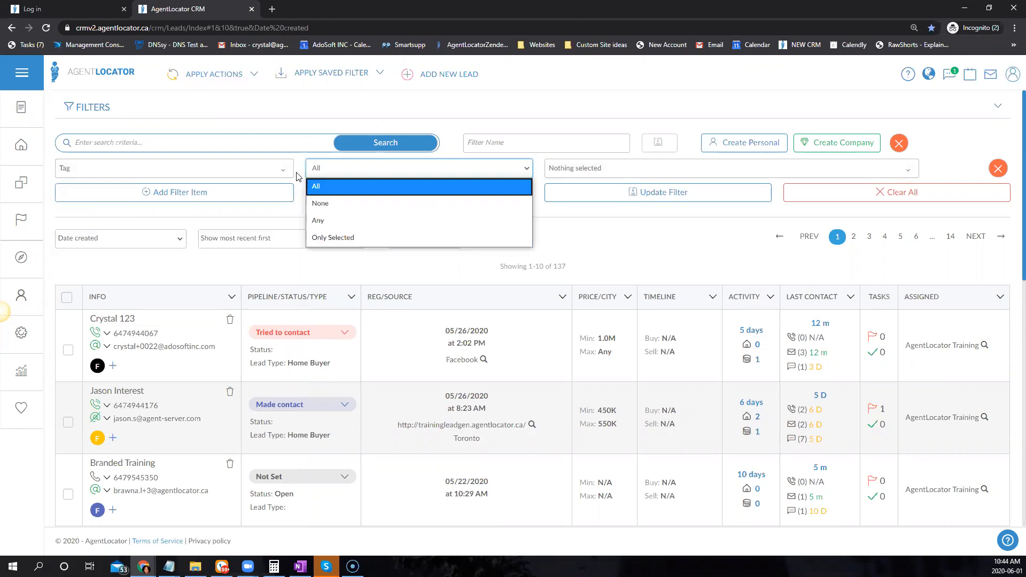
left_click(366, 221)
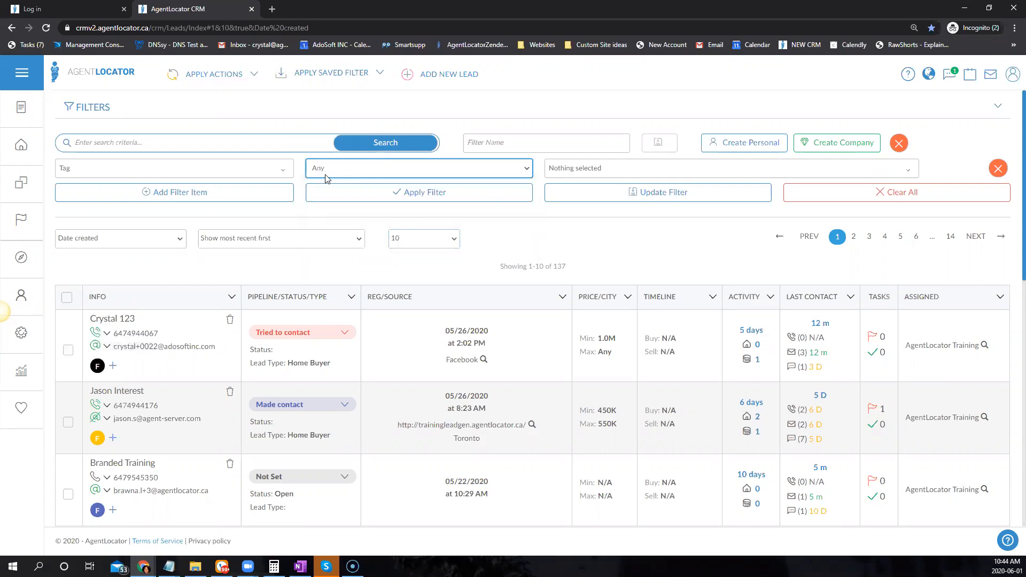
left_click(393, 177)
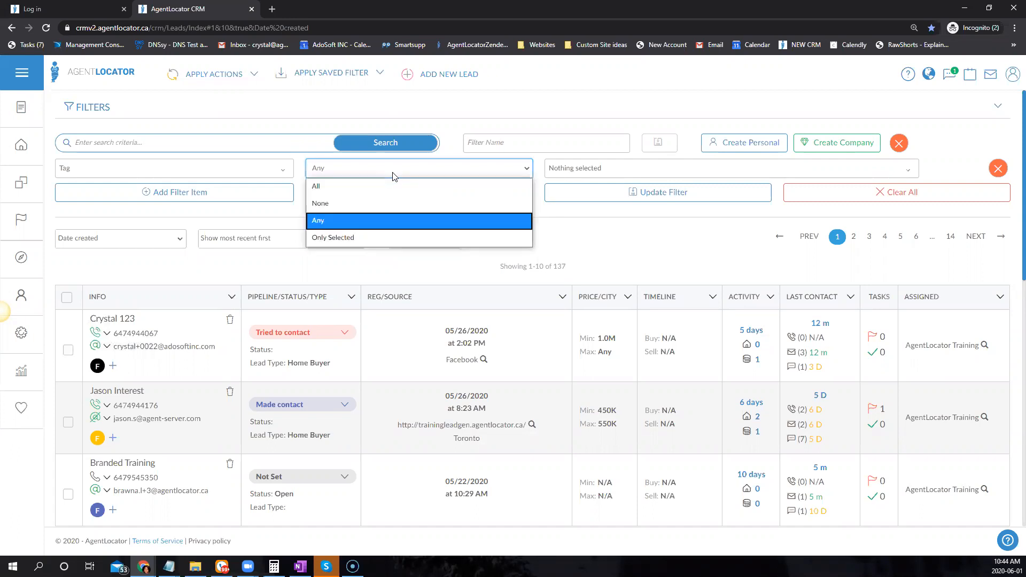
left_click(352, 187)
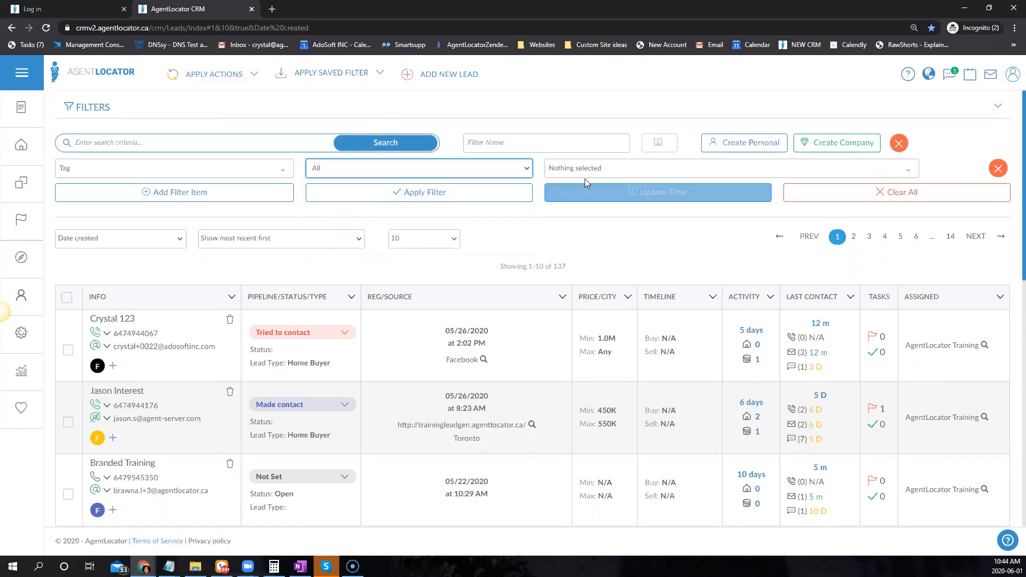
Step: Select the tags B: First Time and C: Email1 in the Tag filter and apply it
left_click(570, 170)
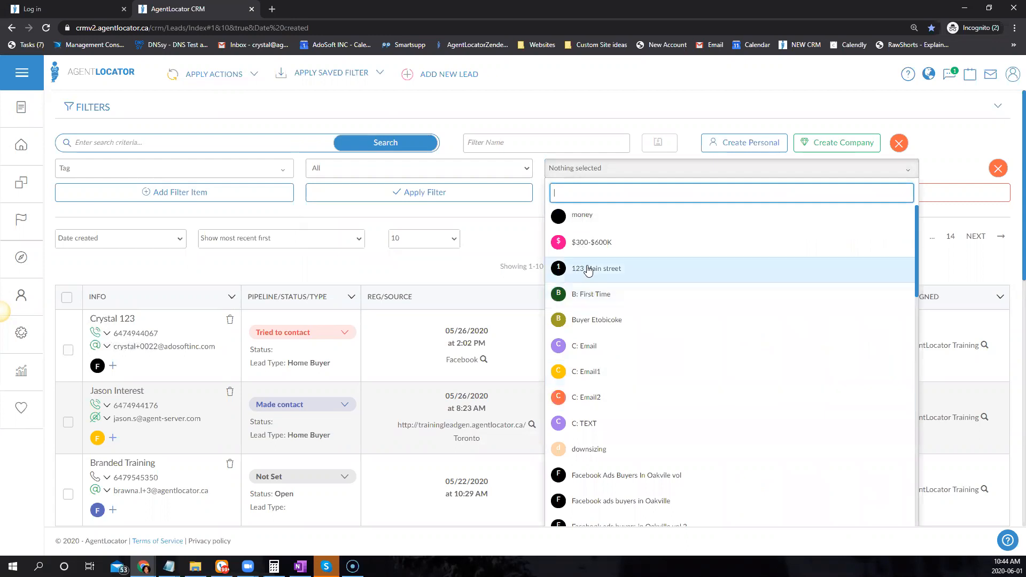
left_click(607, 323)
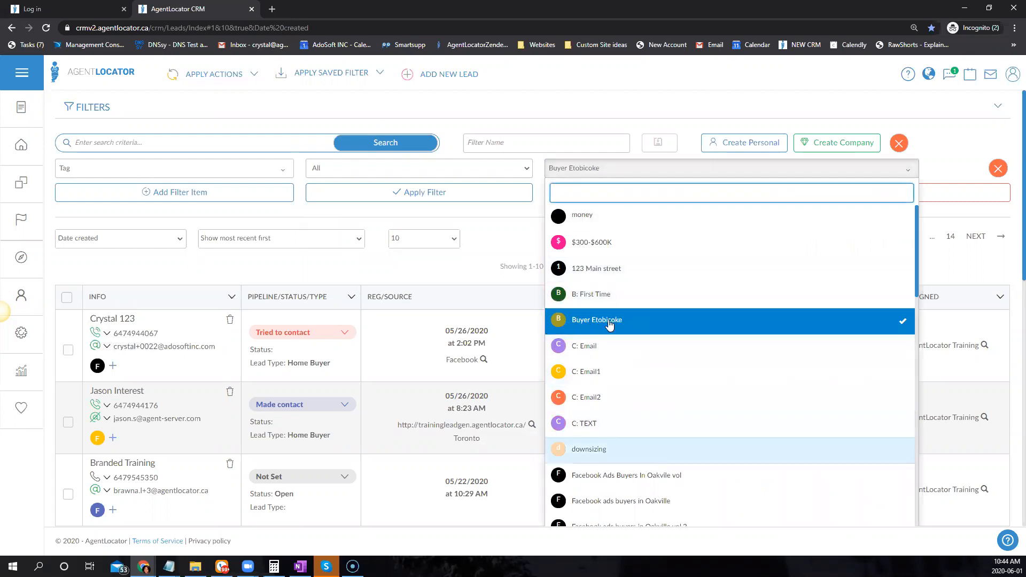
left_click(610, 325)
left_click(607, 297)
left_click(600, 381)
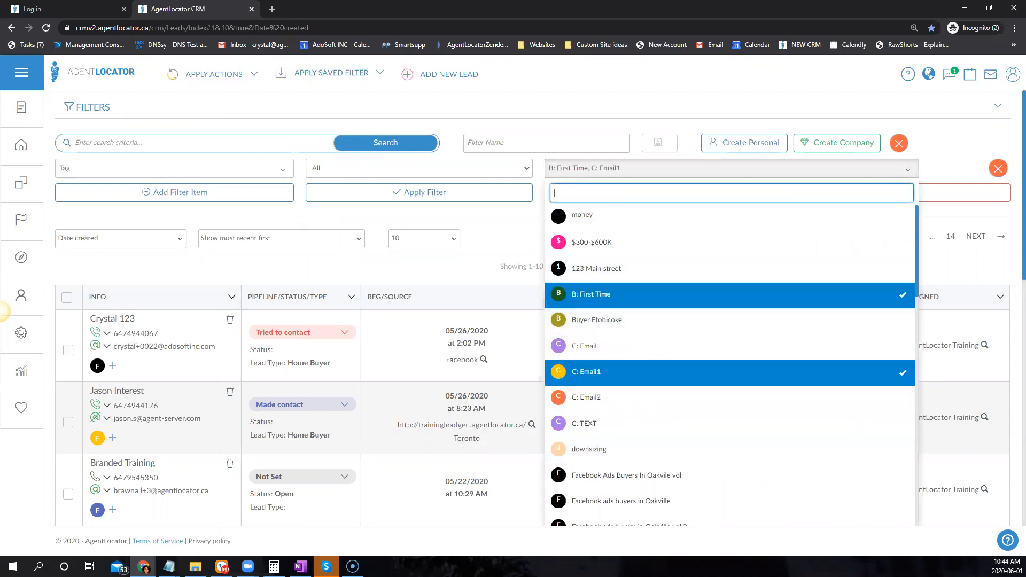
left_click(517, 221)
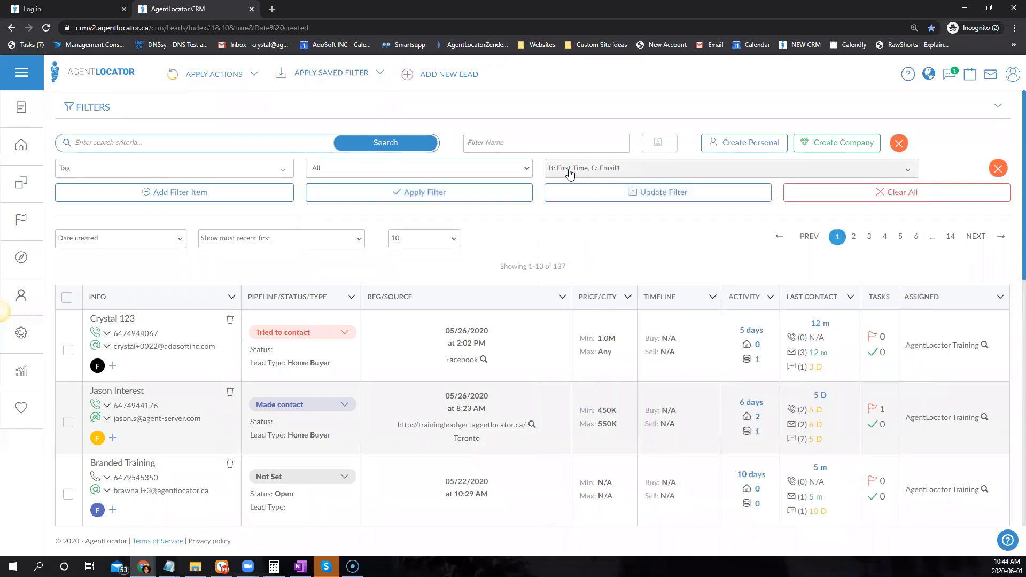
left_click(436, 190)
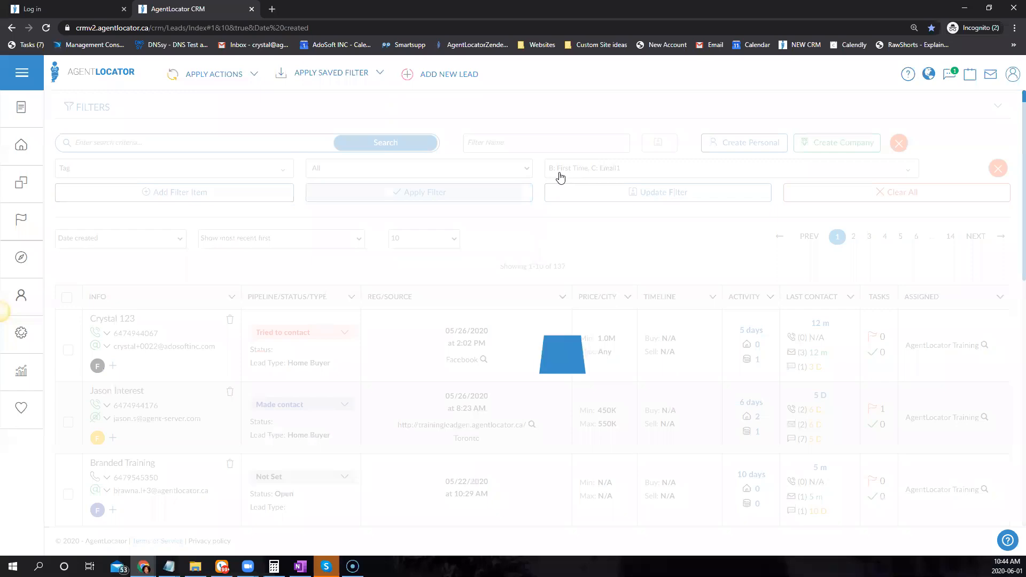
Step: Replace the selected tags with C: TEXT and First Time Buyer and apply the filter
left_click(610, 177)
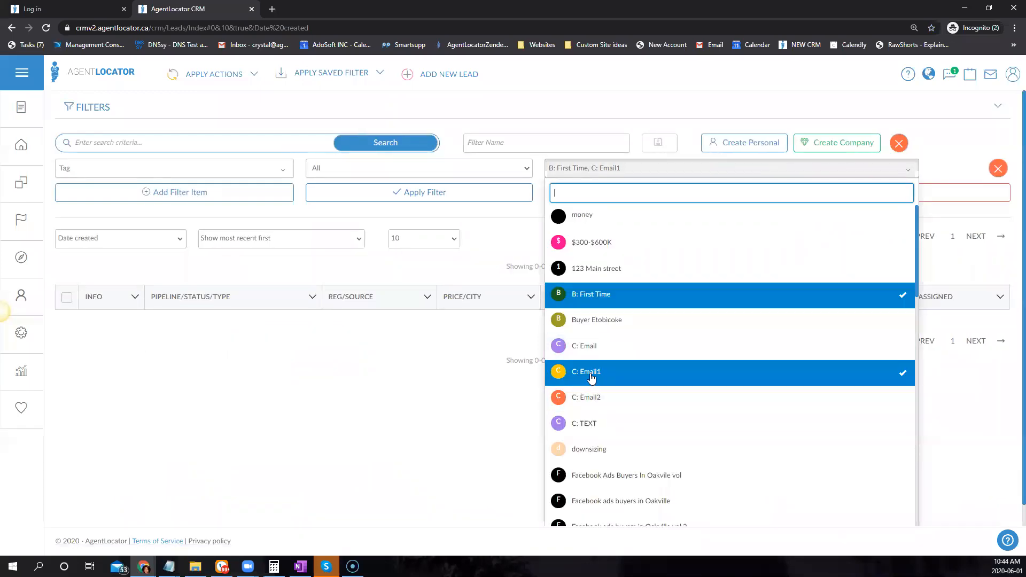
left_click(583, 374)
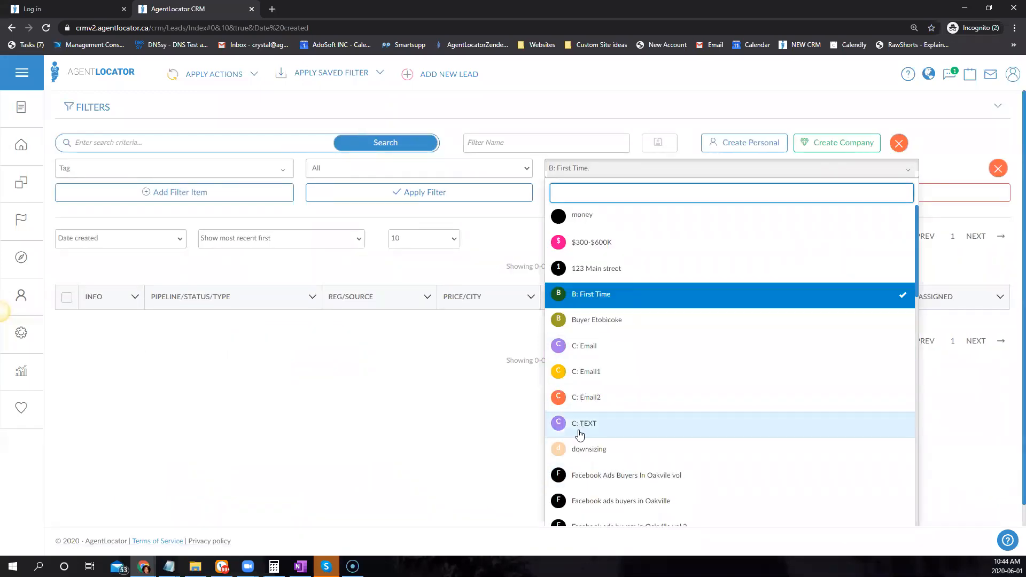
left_click(580, 435)
left_click(606, 295)
scroll(710, 460, "down", 5)
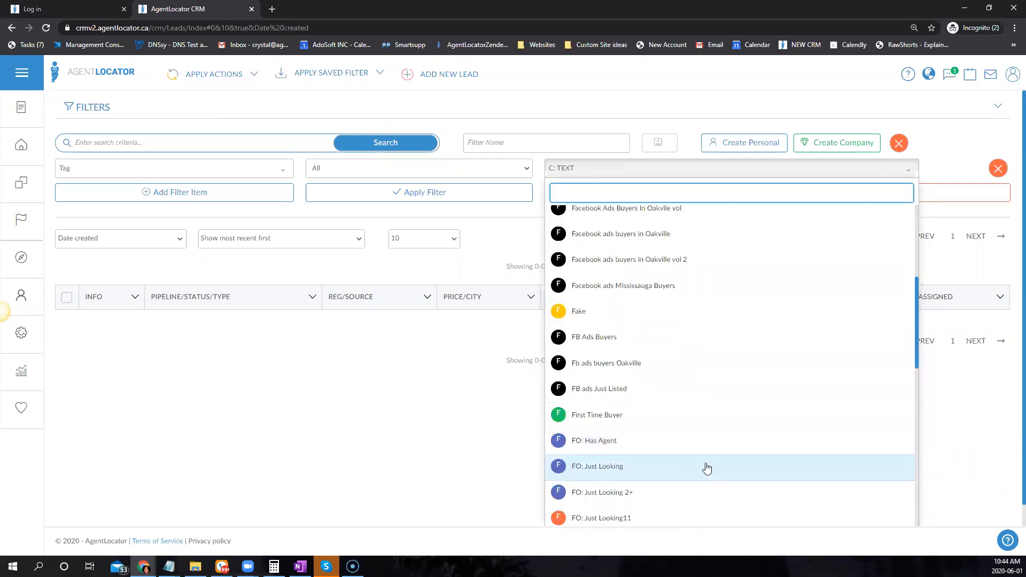
left_click(621, 415)
left_click(423, 192)
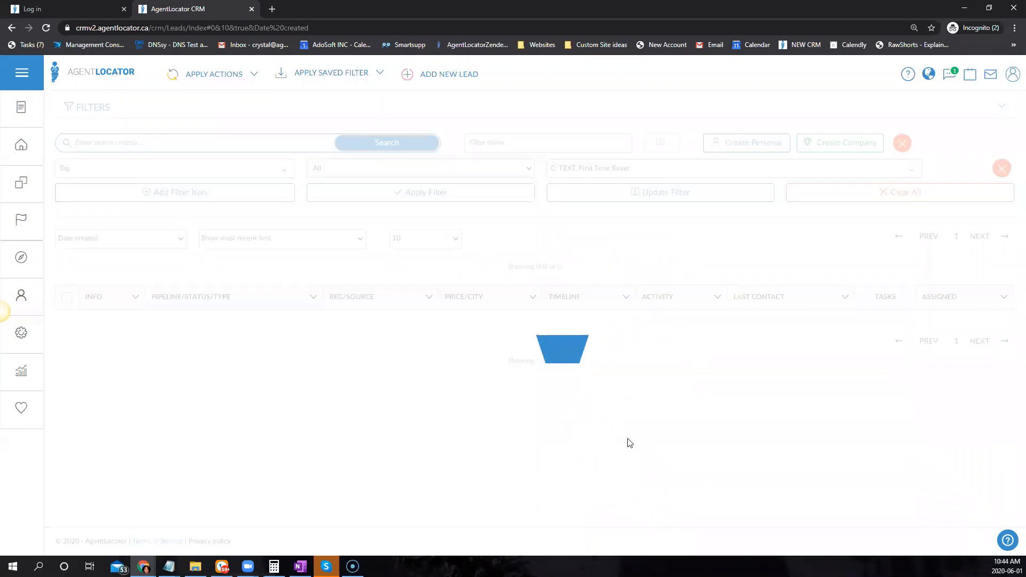
Step: Reduce the Tag filter's selection to First Time Buyer only and apply it to the leads list
left_click(599, 168)
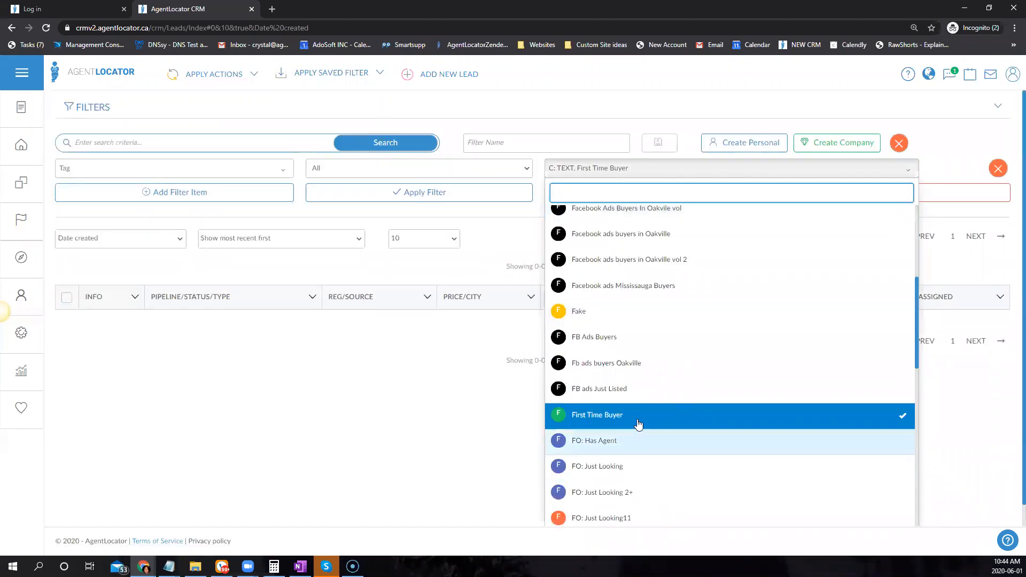
scroll(631, 347, "up", 2)
left_click(597, 239)
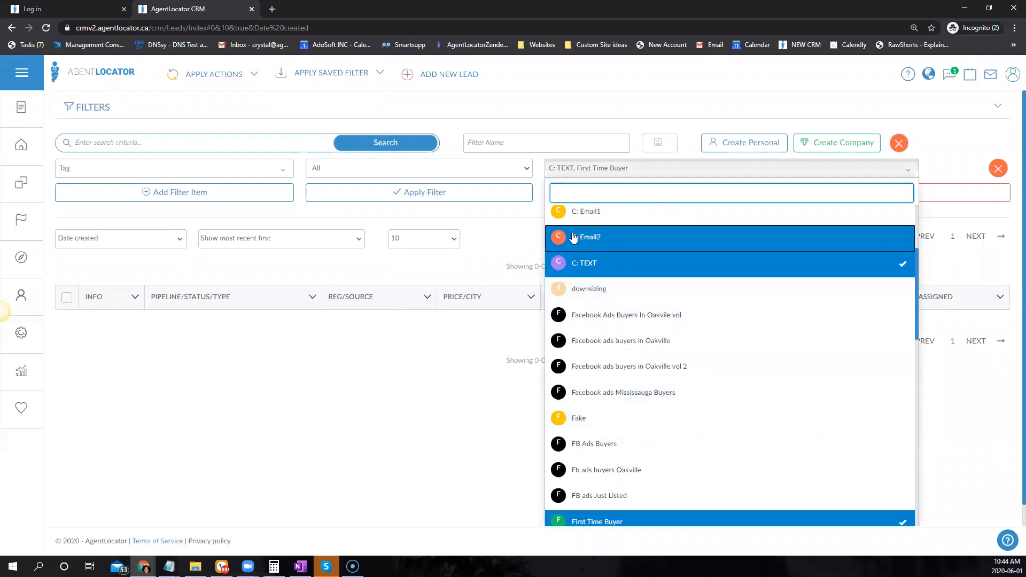
left_click(597, 262)
left_click(525, 177)
left_click(580, 172)
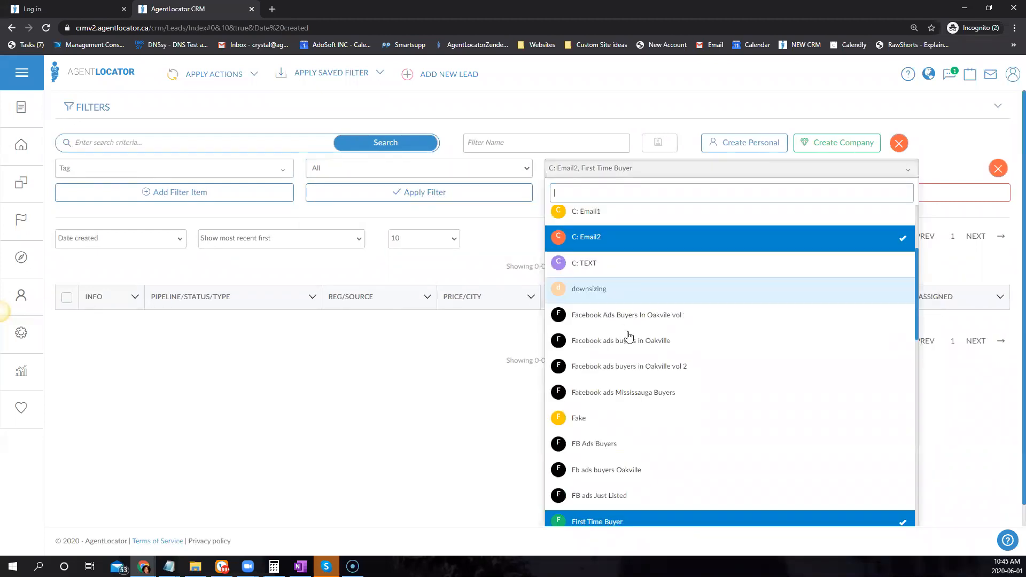
left_click(586, 237)
left_click(508, 195)
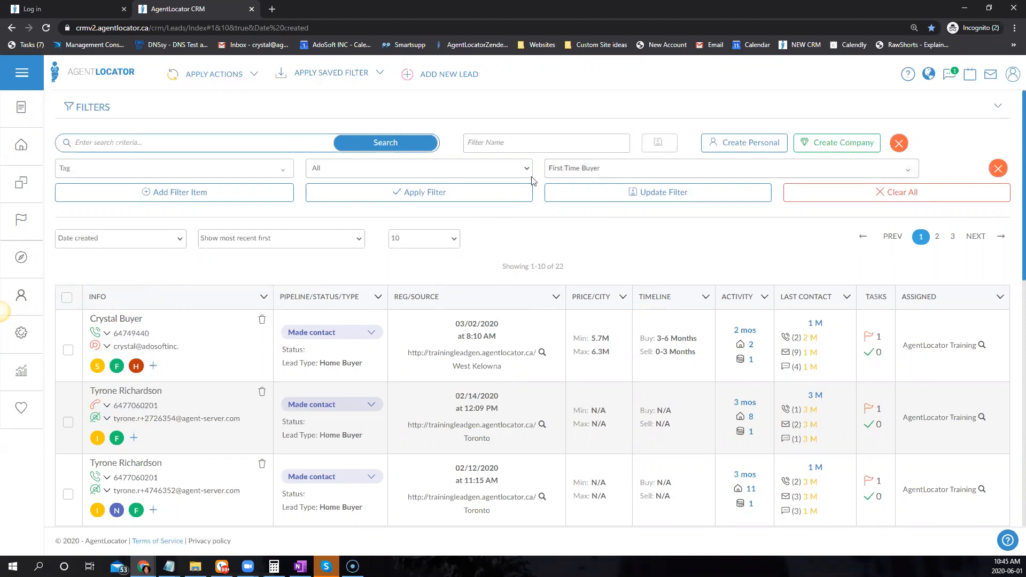
Step: Set the Tag filter's match condition to None for First Time Buyer and apply it
left_click(484, 170)
left_click(361, 202)
left_click(470, 193)
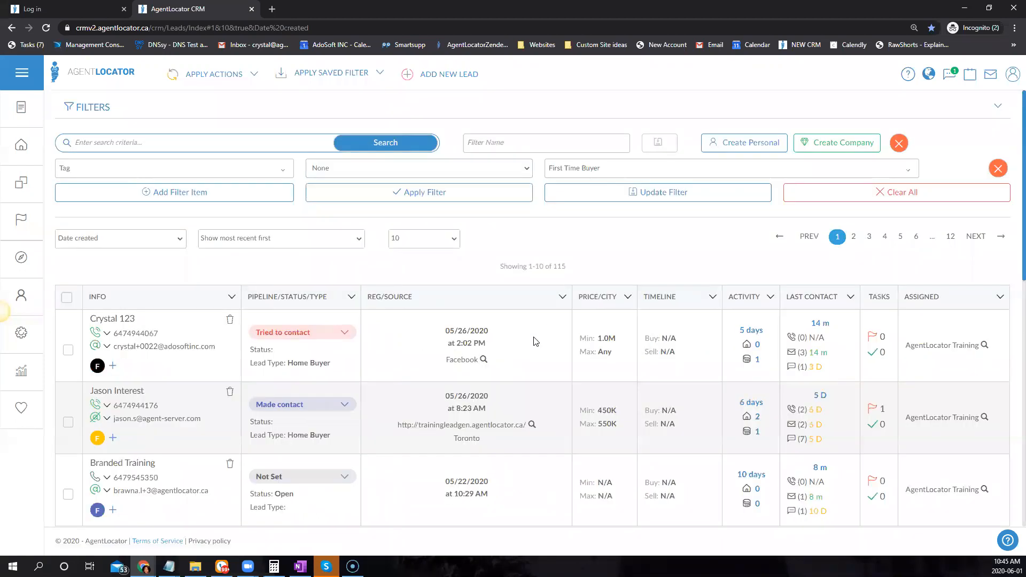
left_click(242, 75)
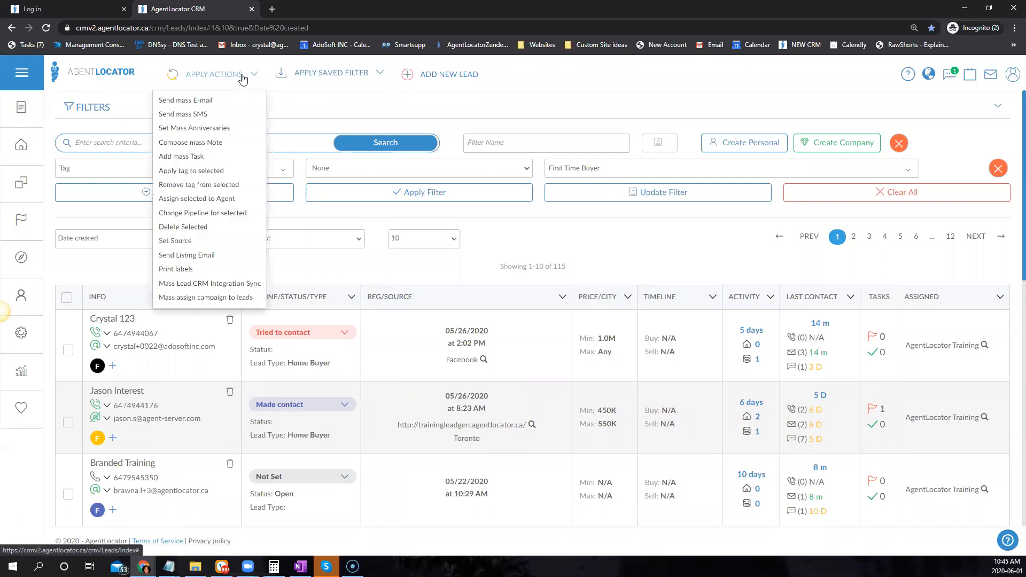
left_click(695, 251)
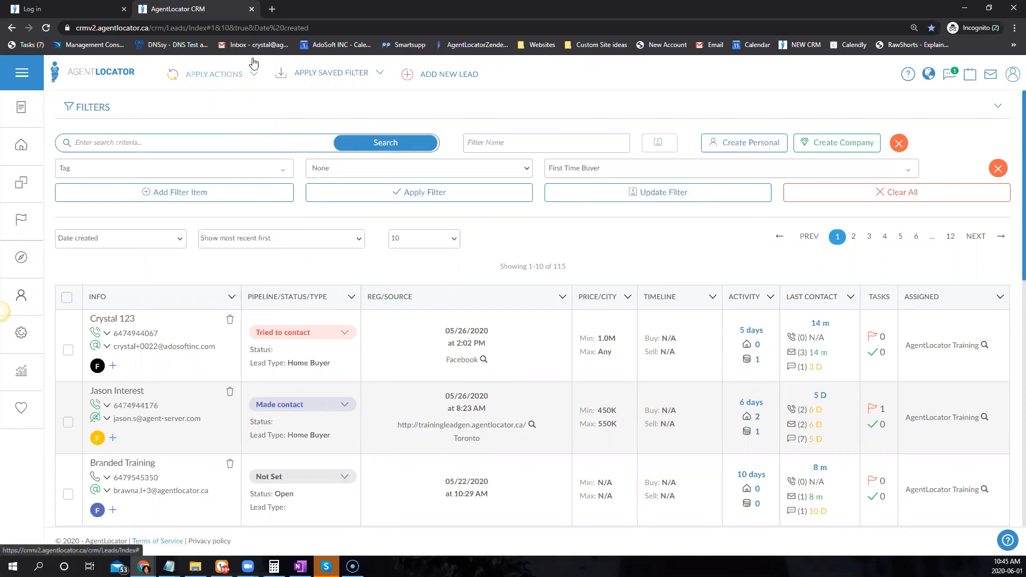
left_click(230, 75)
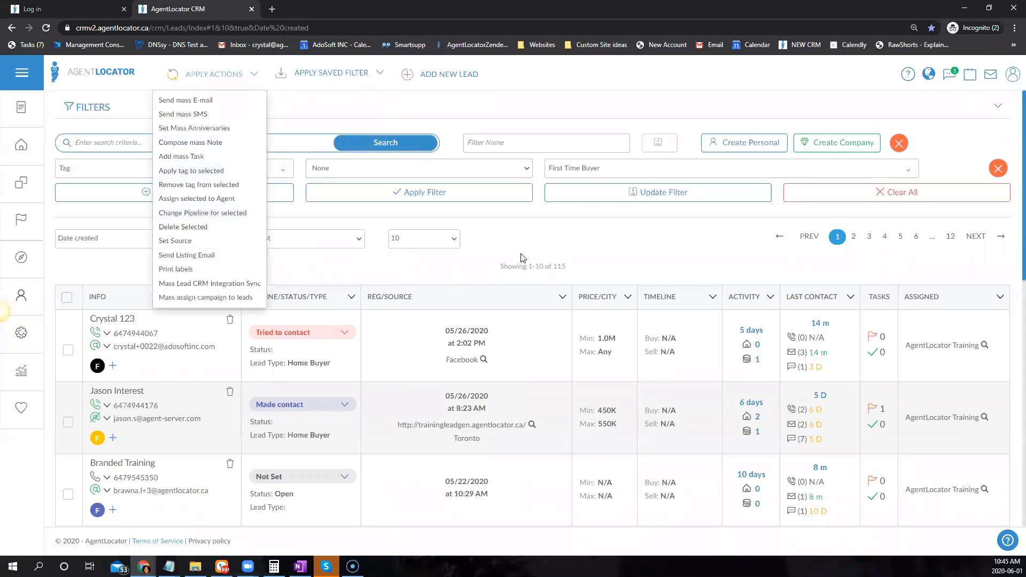
left_click(532, 230)
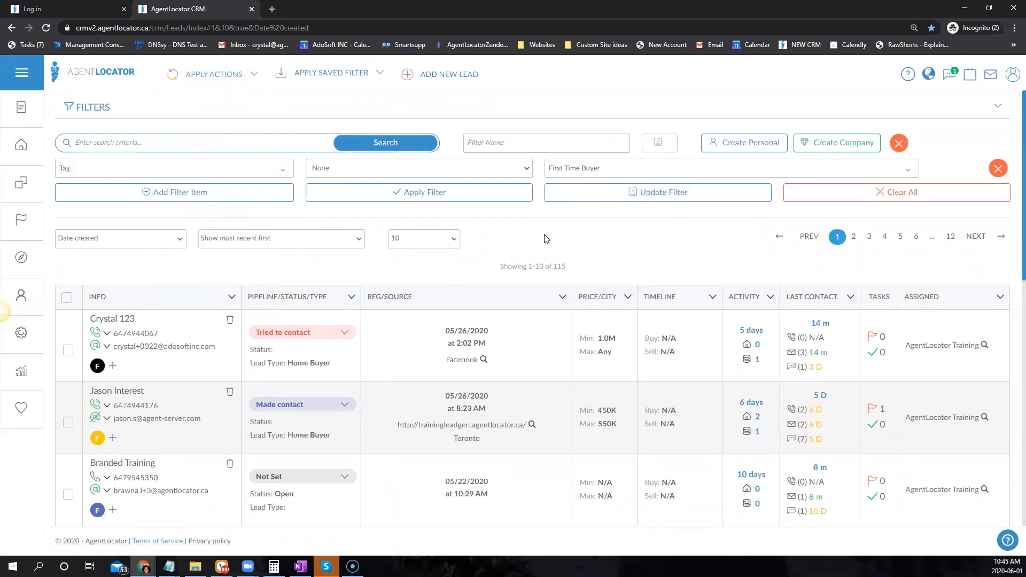
Step: Apply the First Time Buyer Tag filter with the Only Selected condition, and remove that filter row
left_click(343, 168)
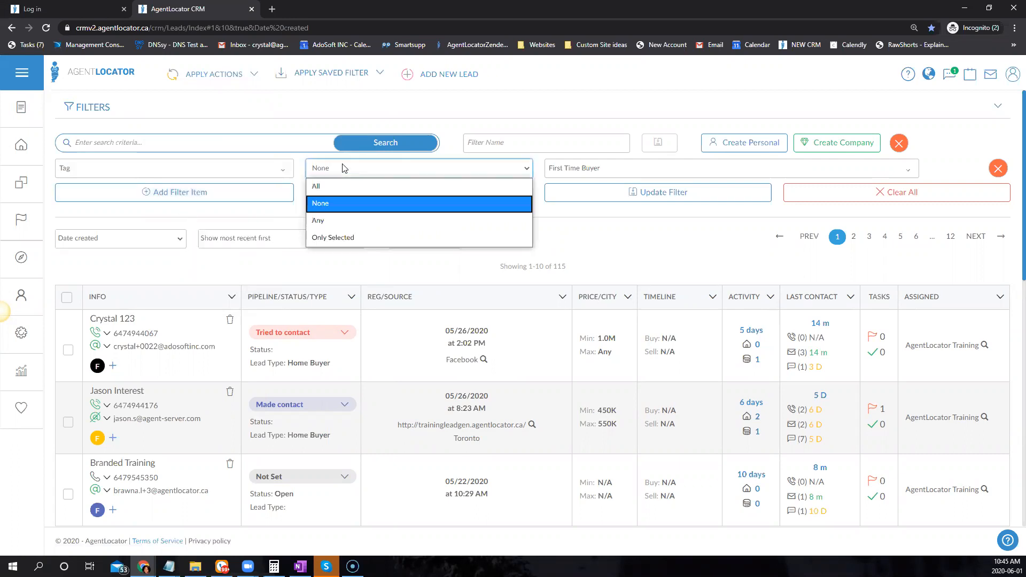
left_click(315, 220)
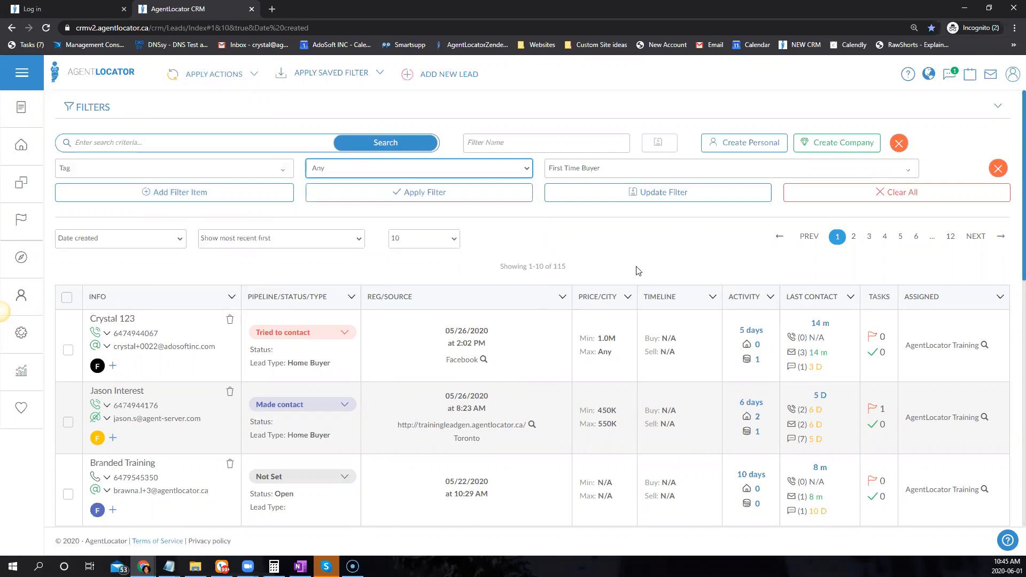
left_click(472, 177)
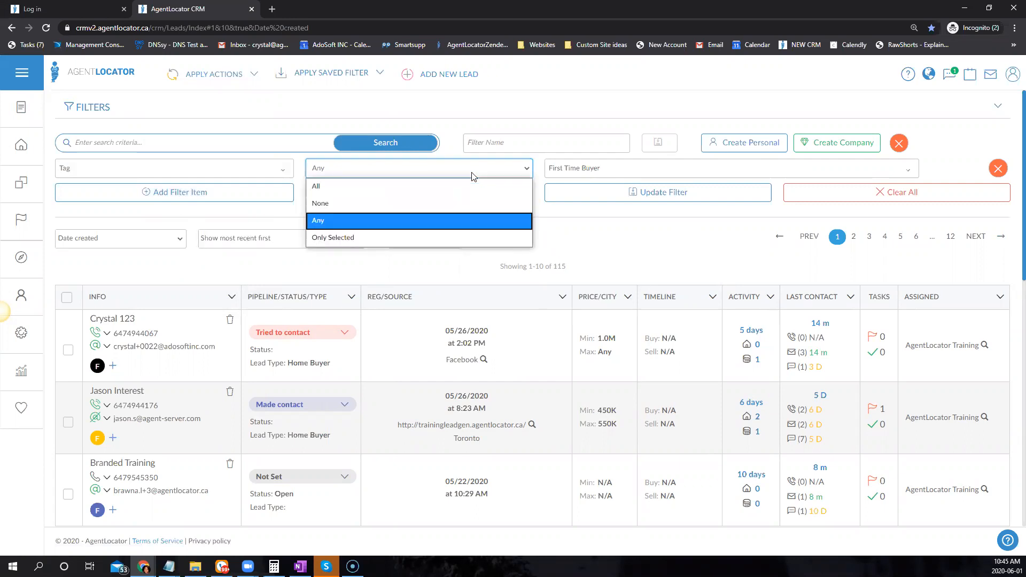
left_click(328, 239)
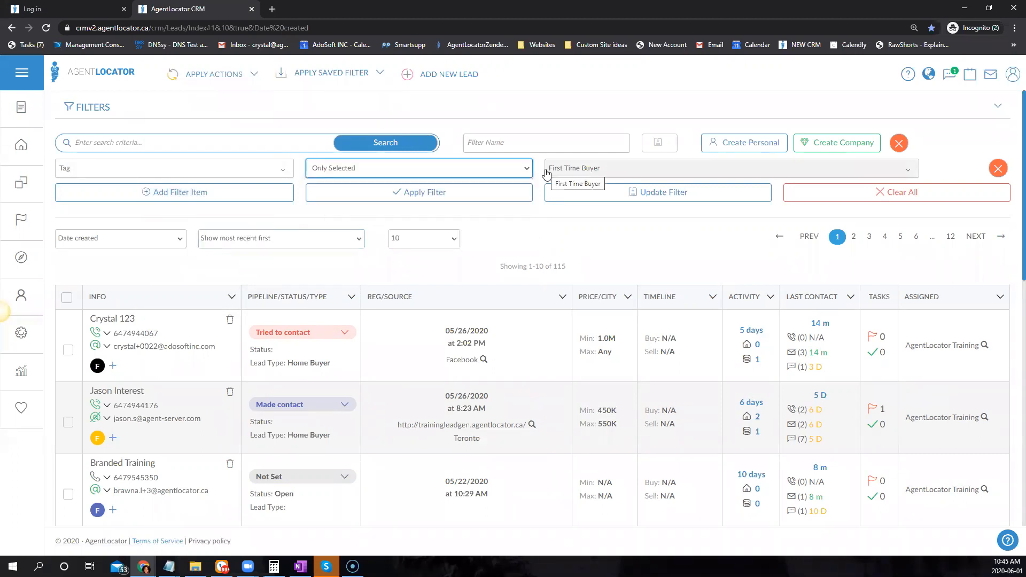
left_click(460, 192)
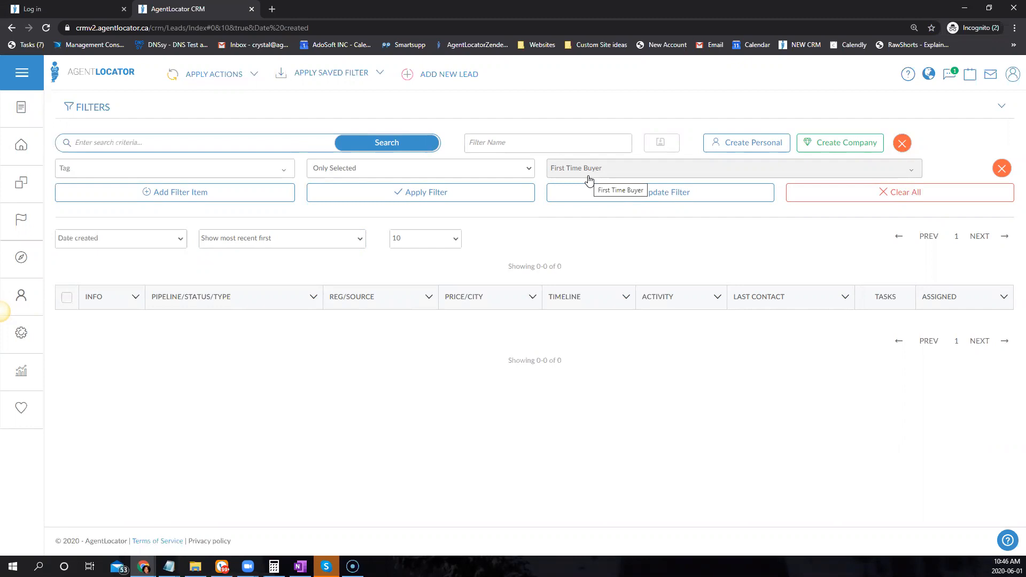
left_click(1002, 169)
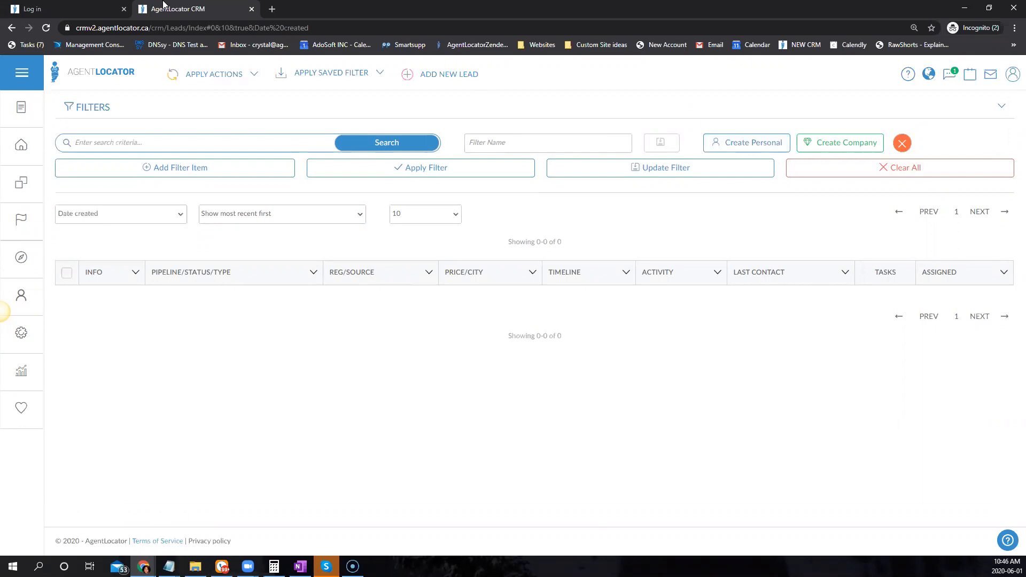
Step: Reload the leads list and clear all of its filters so that every lead is listed
left_click(138, 168)
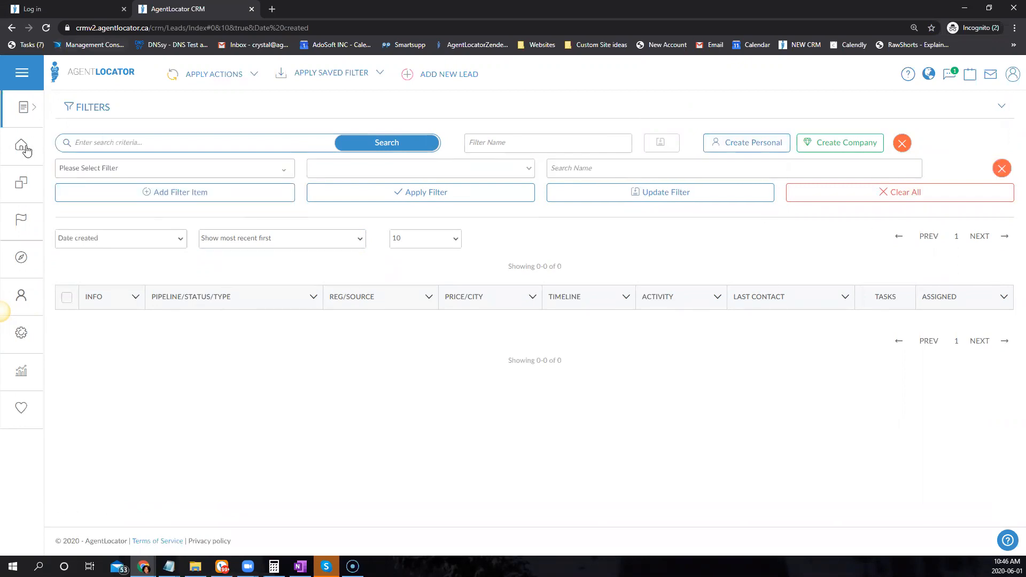
left_click(59, 74)
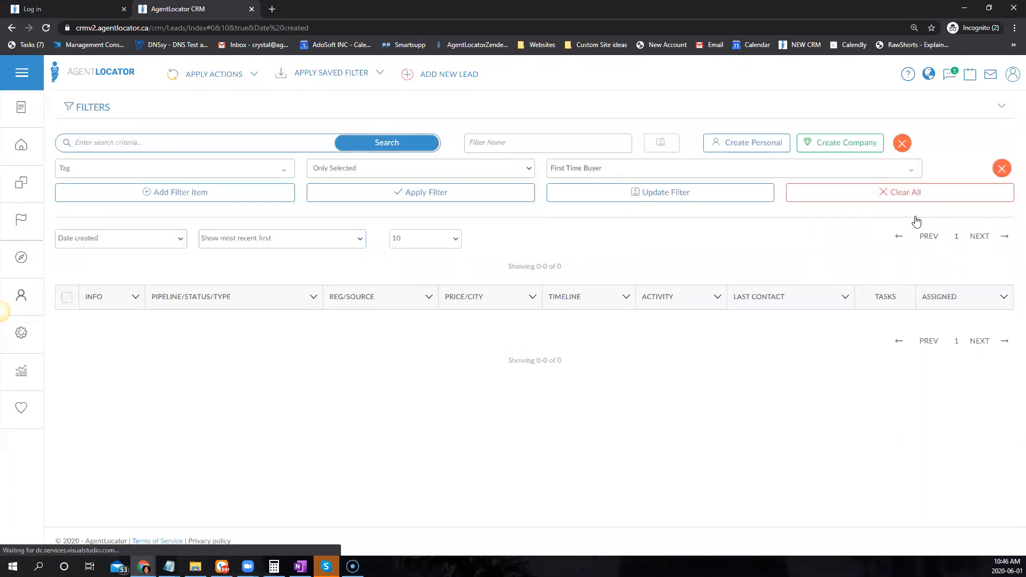
left_click(928, 196)
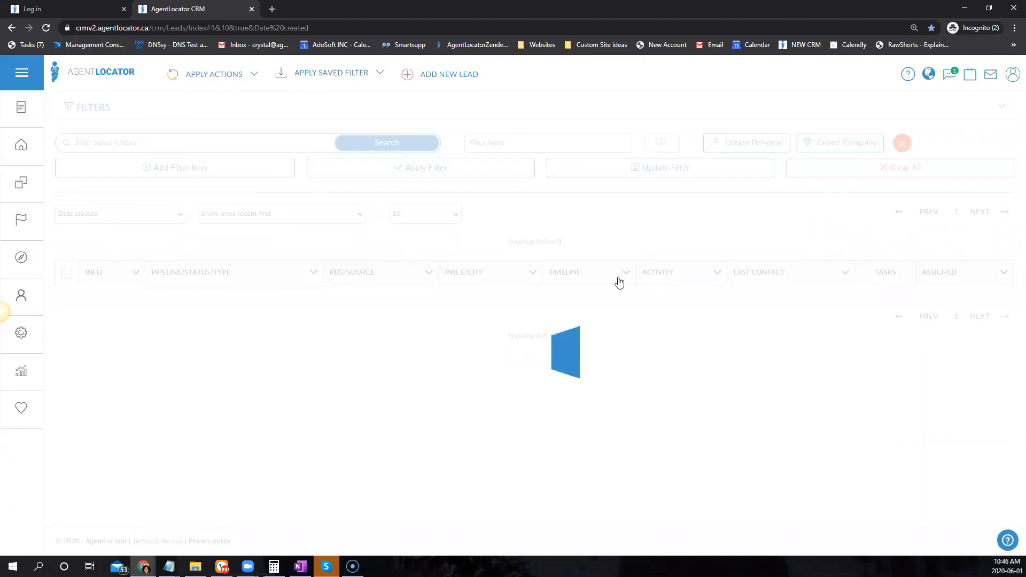
scroll(584, 327, "down", 4)
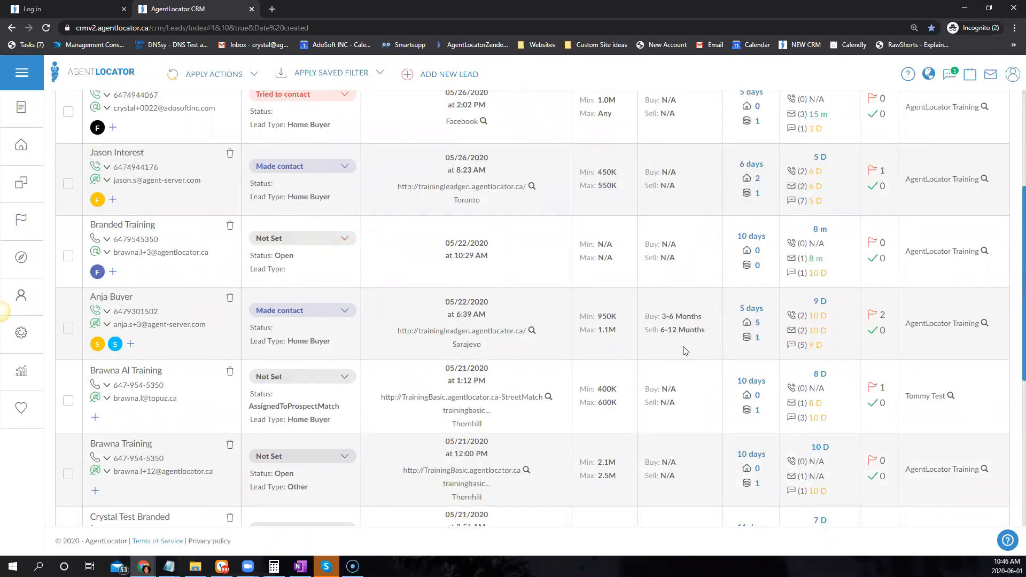
scroll(685, 351, "up", 5)
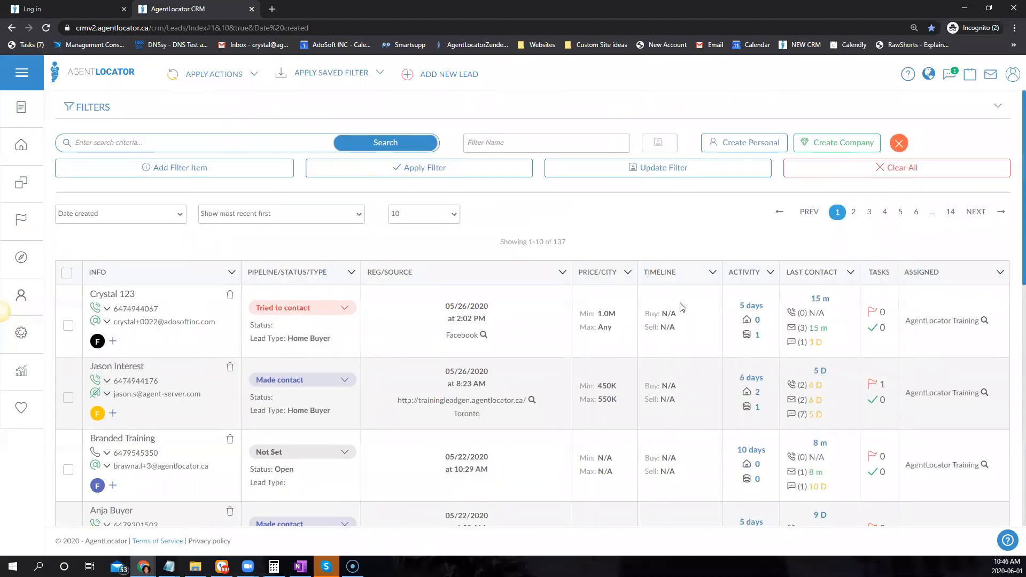
Step: Open the first lead in the list and review the Buying in timeframe options in its Lead Data
left_click(106, 294)
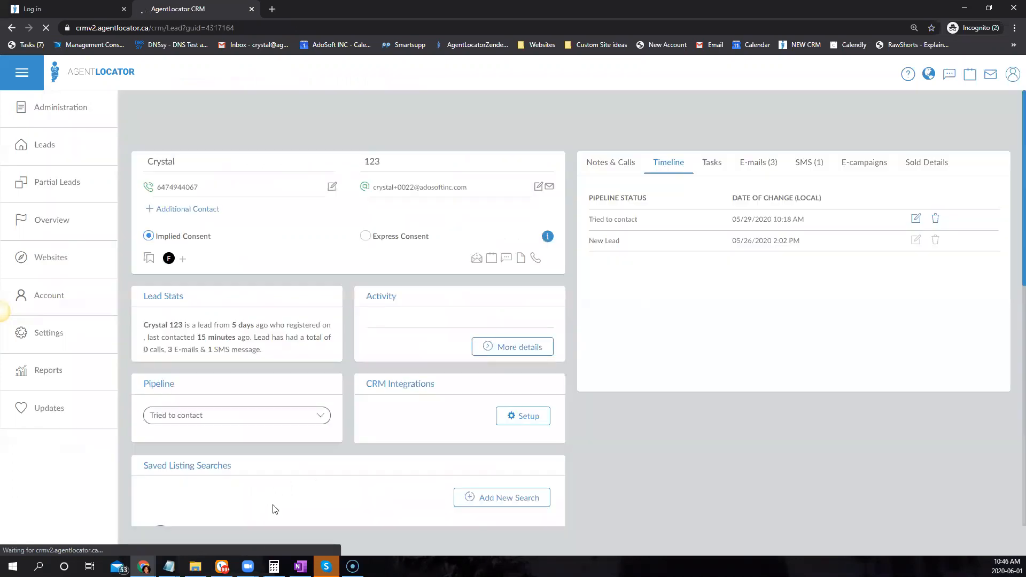
scroll(275, 509, "down", 10)
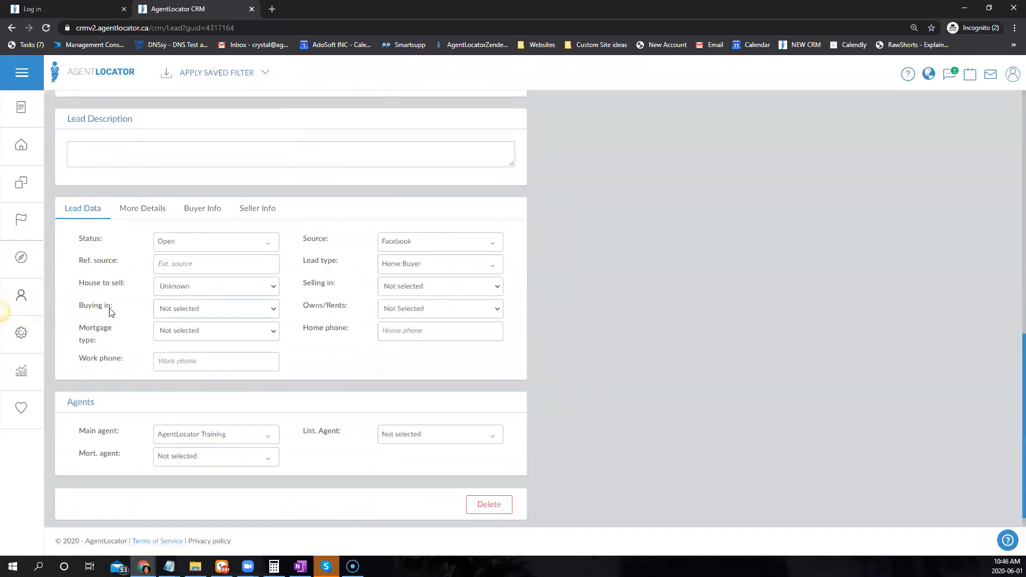
left_click(176, 312)
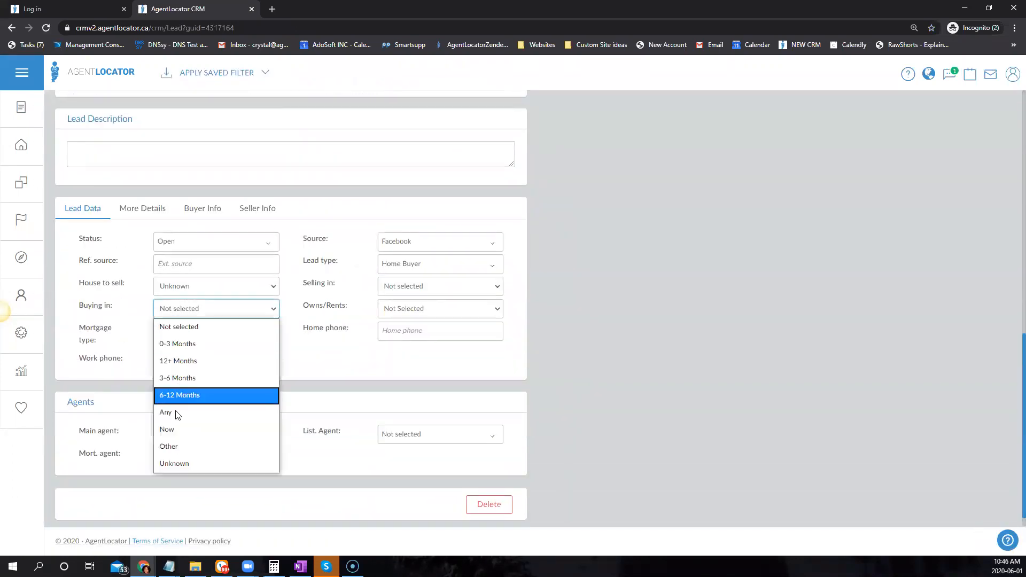
left_click(307, 287)
left_click_drag(306, 287, 353, 291)
scroll(694, 395, "up", 10)
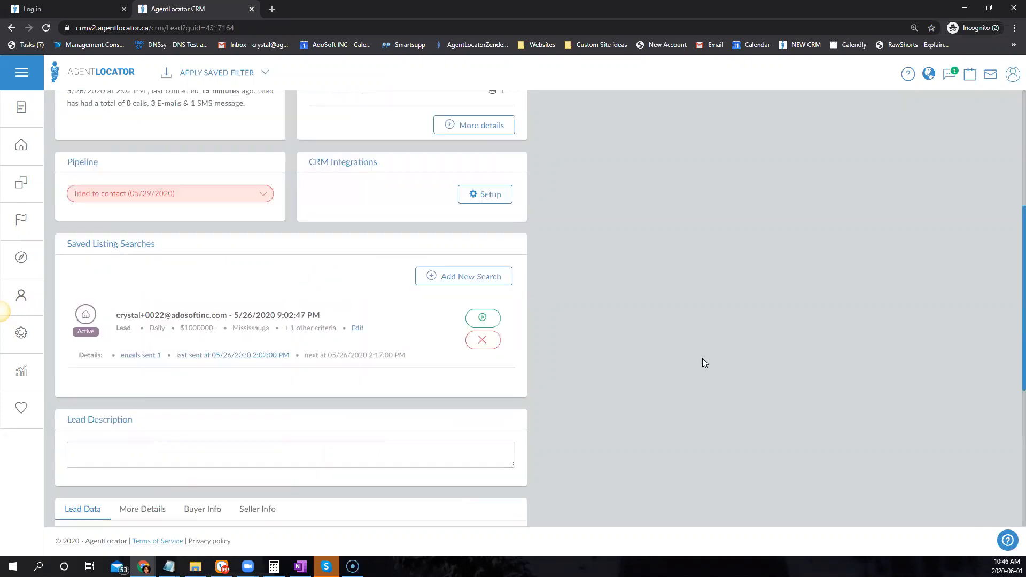
Step: Filter the leads list by Buying Timeframe with the condition Is and the values Now and 0-3 Months
left_click(18, 141)
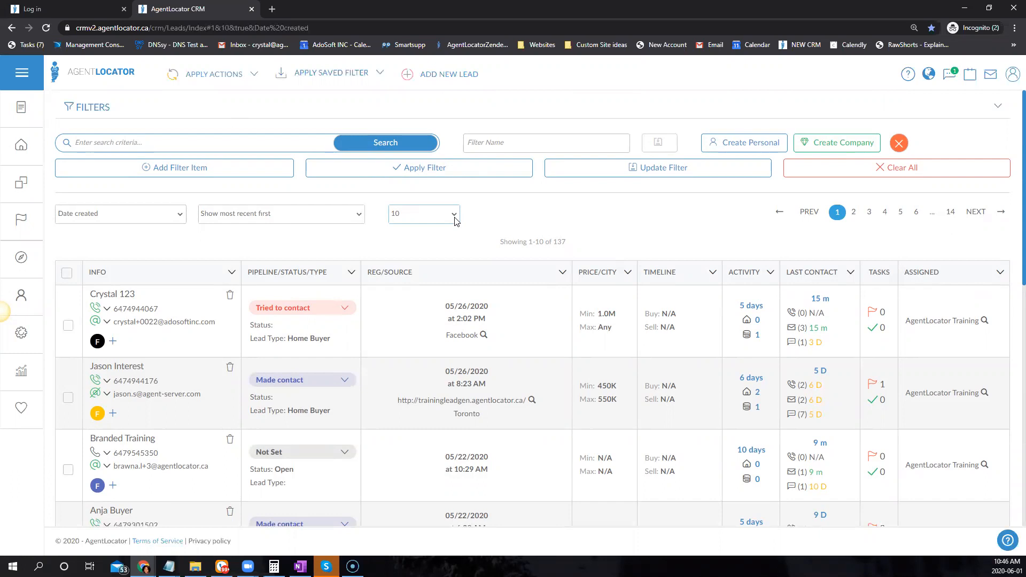
left_click(176, 167)
left_click(142, 169)
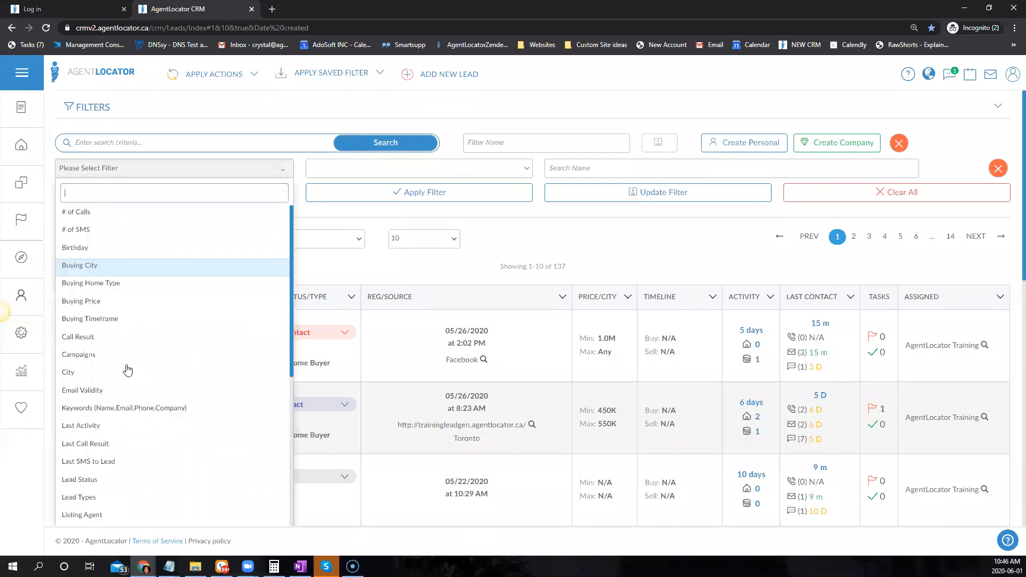
left_click(89, 318)
left_click(594, 171)
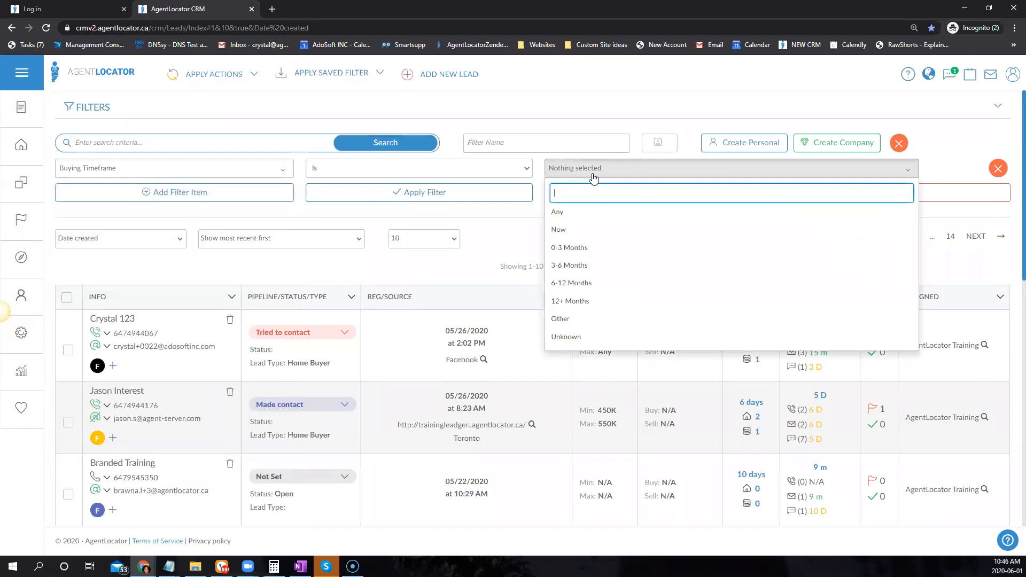
left_click(580, 229)
left_click(575, 248)
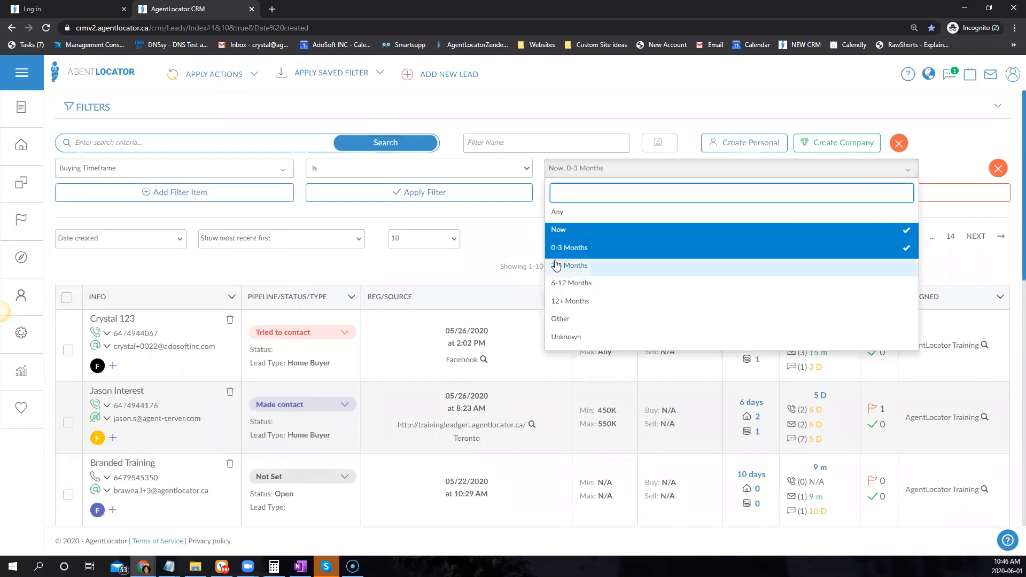
left_click(512, 235)
left_click(486, 194)
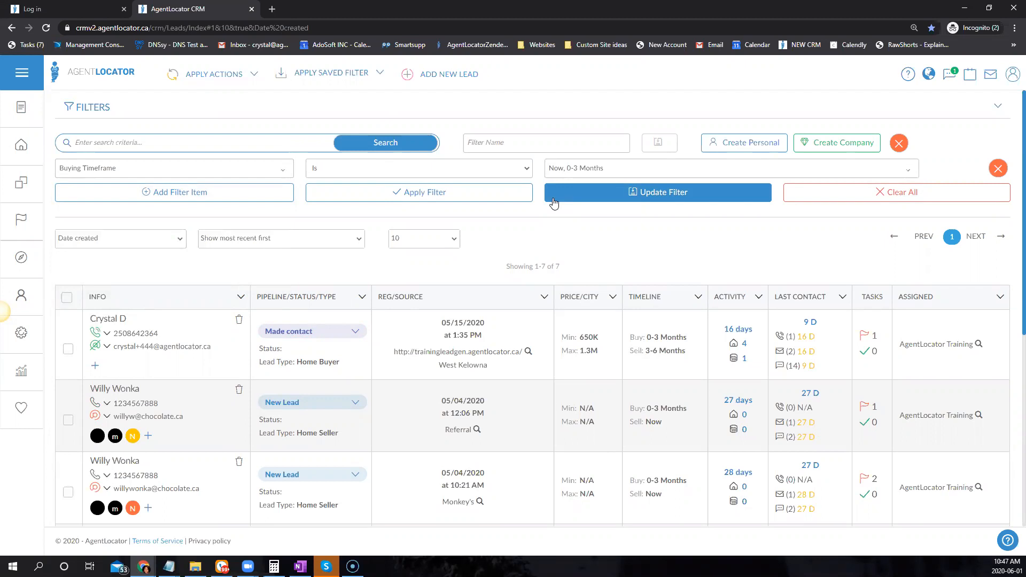
Step: Review the mass actions available for the filtered leads
left_click(238, 84)
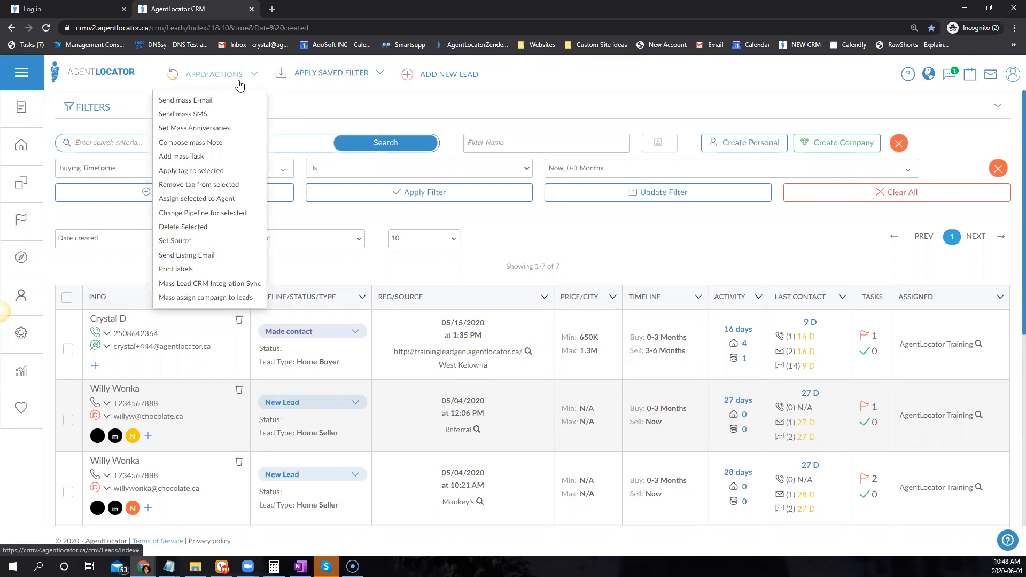
left_click(589, 262)
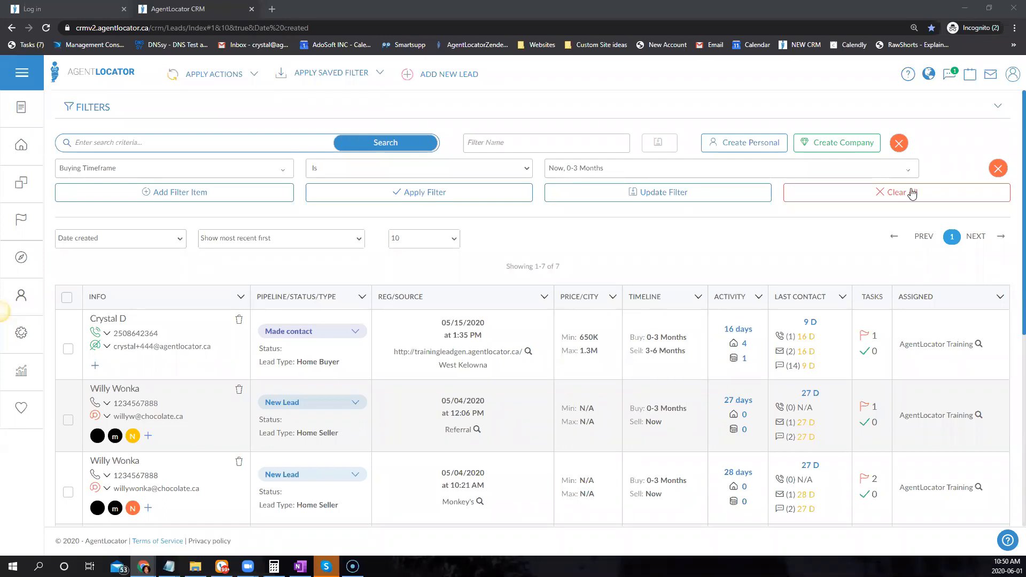
Step: Open the Video and Help Section for the leads page and browse its tutorials down to the filters and mass actions videos
left_click(908, 79)
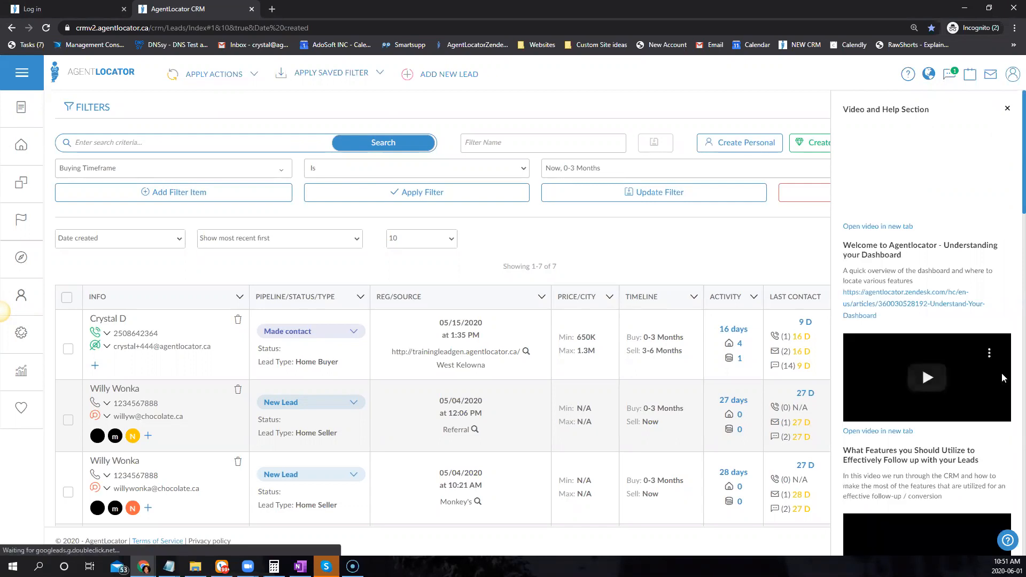
scroll(891, 402, "down", 5)
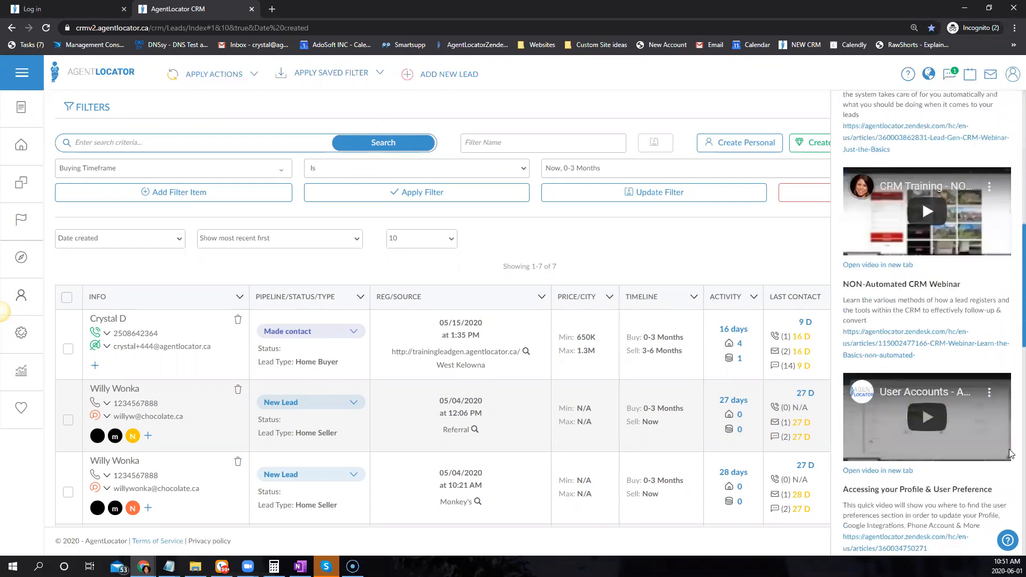
scroll(967, 364, "up", 5)
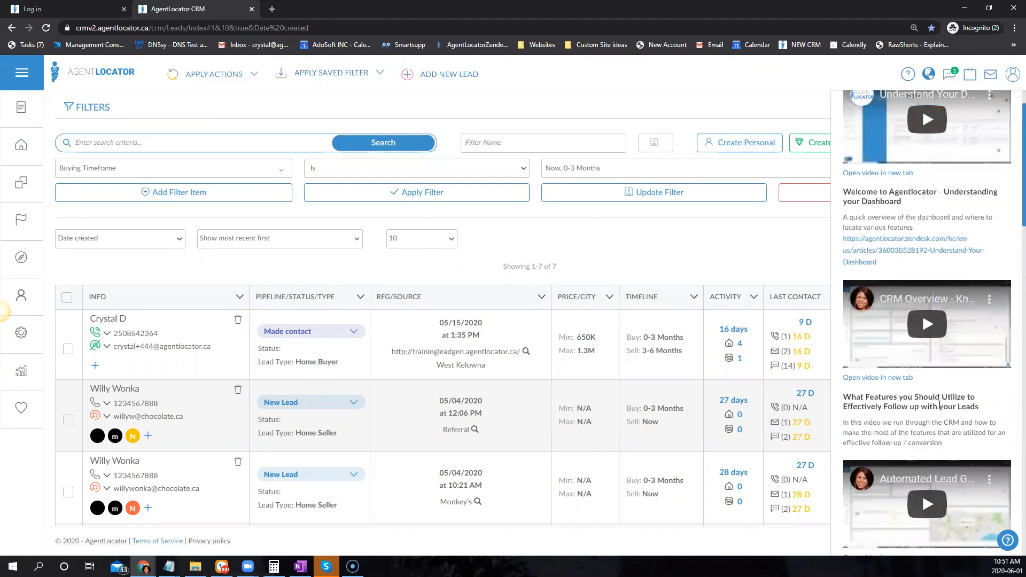
scroll(946, 396, "down", 4)
scroll(952, 375, "down", 10)
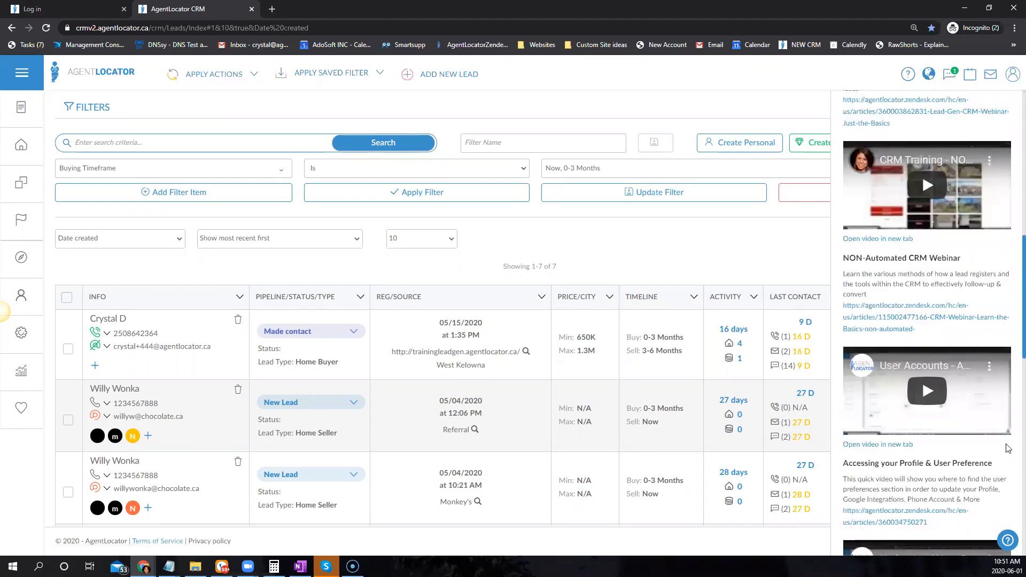
scroll(979, 327, "down", 4)
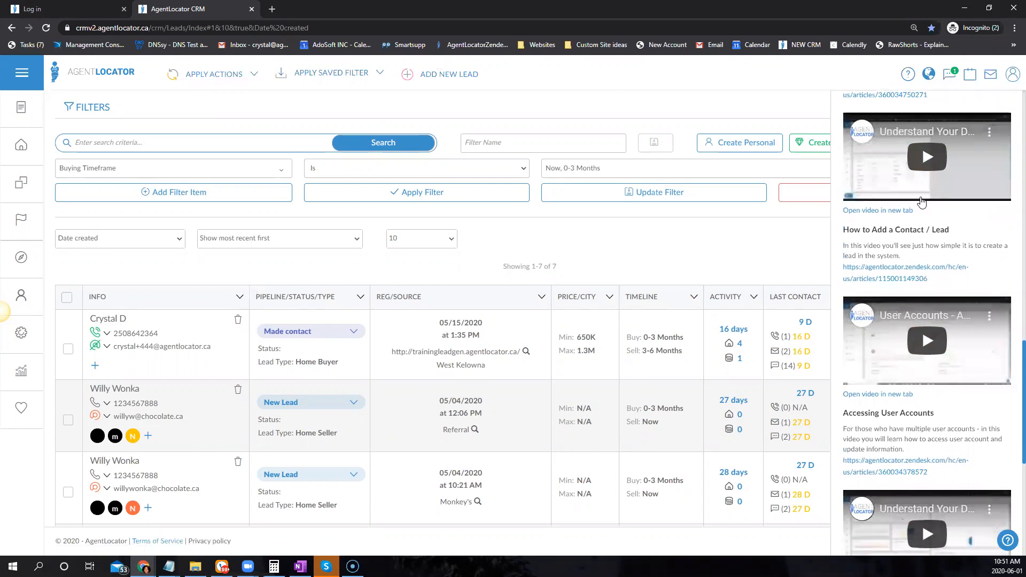
scroll(949, 490, "down", 4)
scroll(954, 489, "down", 5)
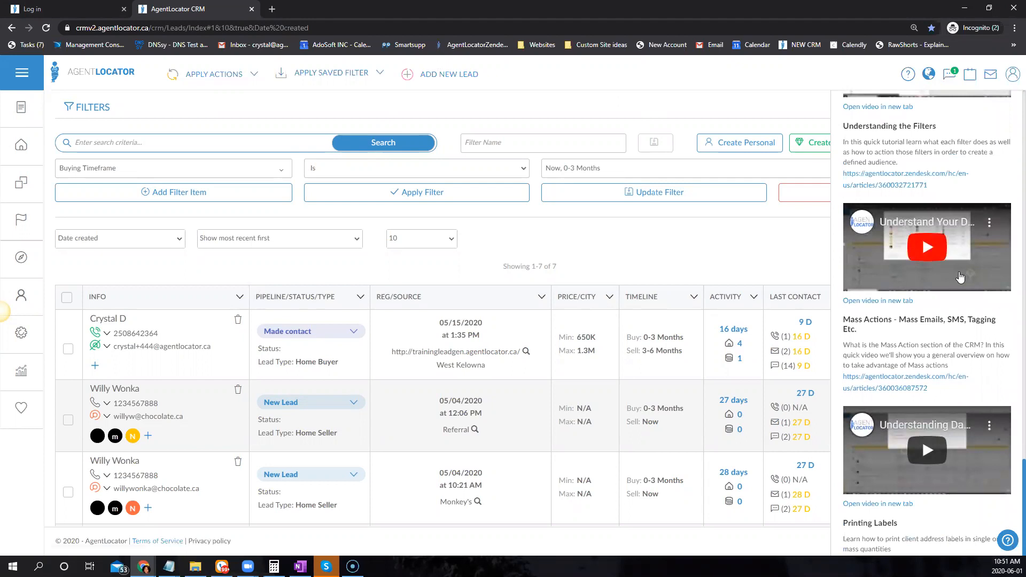
Step: Go to the Lead Types settings and open the Video and Help Section for that page
left_click(32, 334)
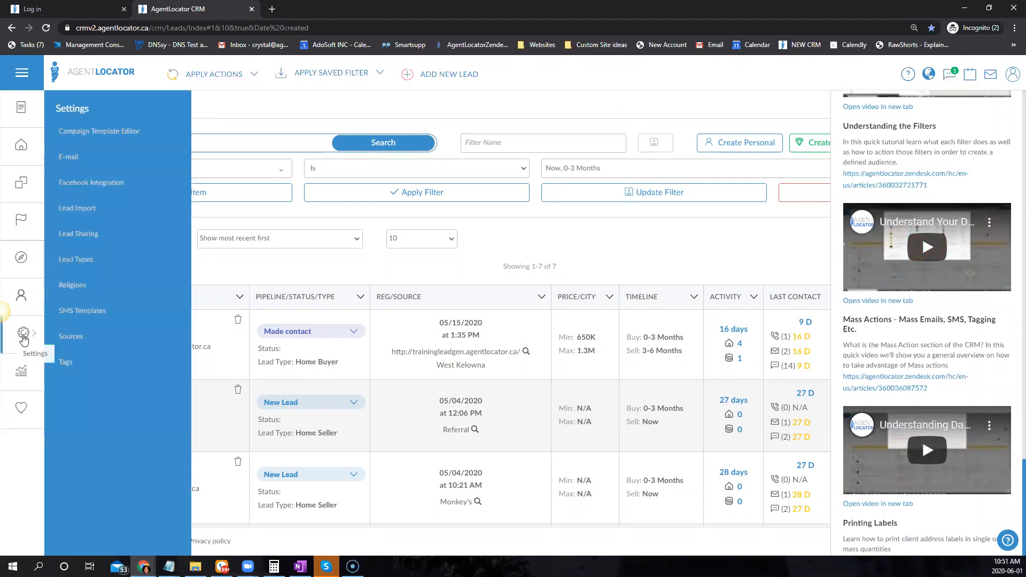
left_click(103, 257)
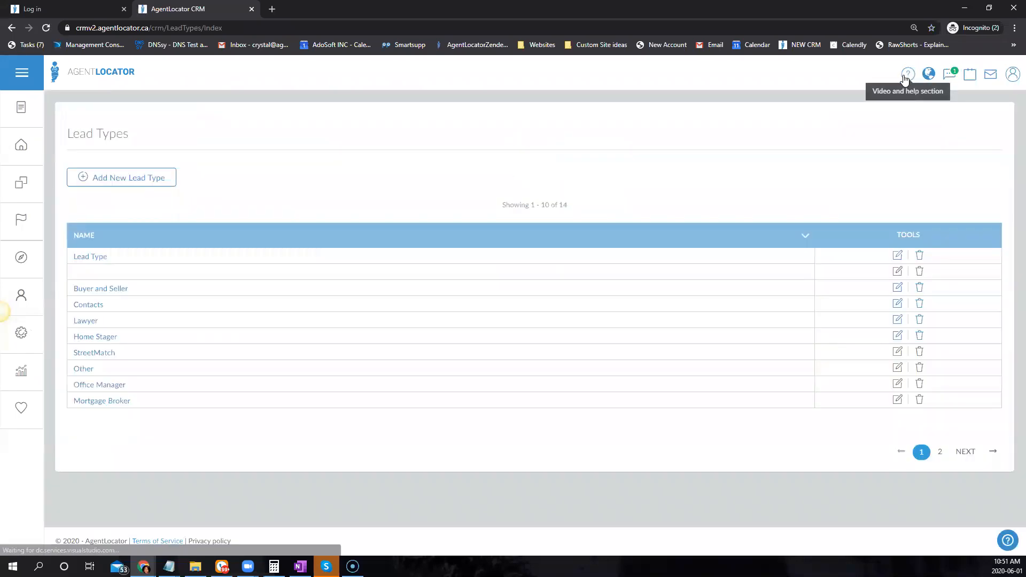
left_click(906, 76)
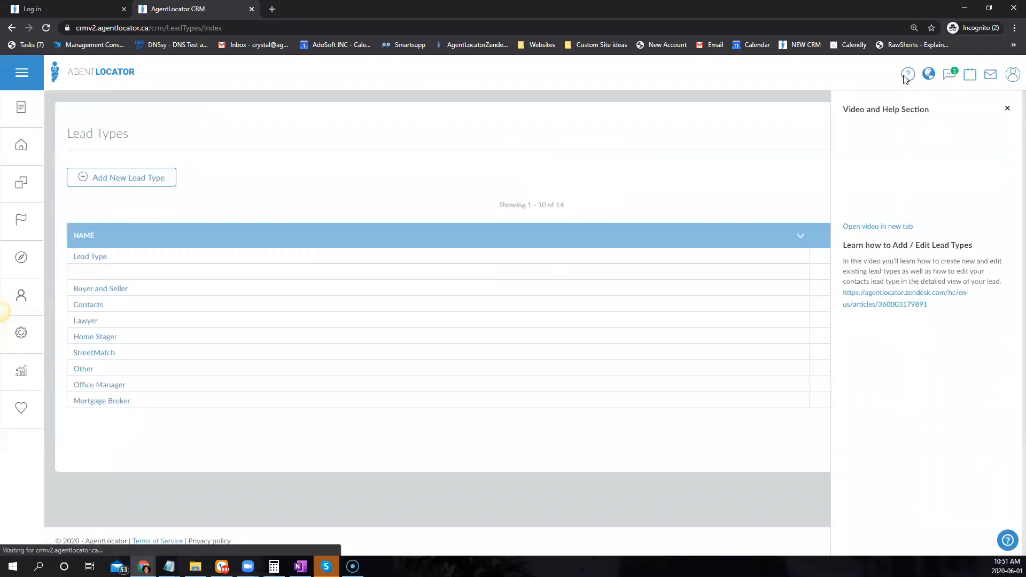